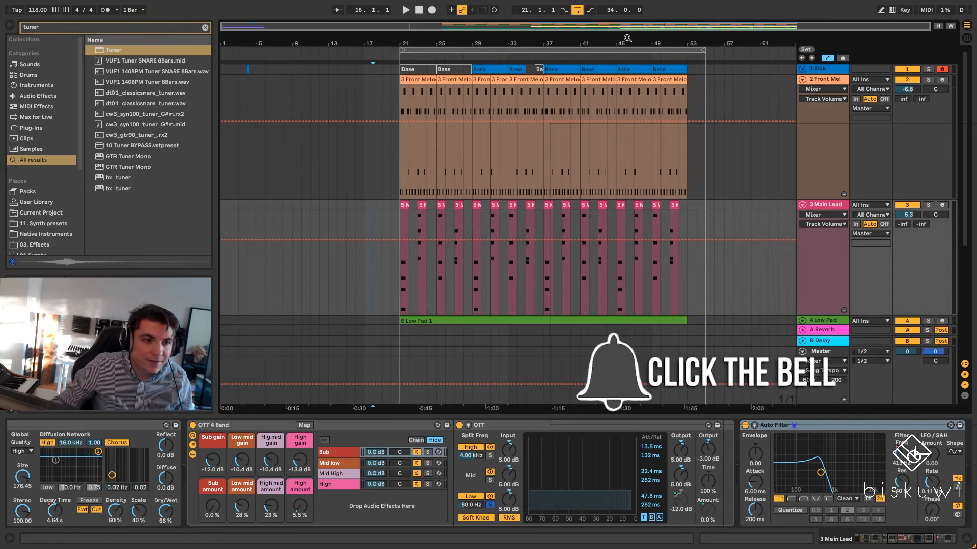
# - Unfold all tracks in the arrangement and bring the Kick track into view
pyautogui.moveTo(627, 38); pyautogui.dragTo(667, 102)
pyautogui.click(803, 79)
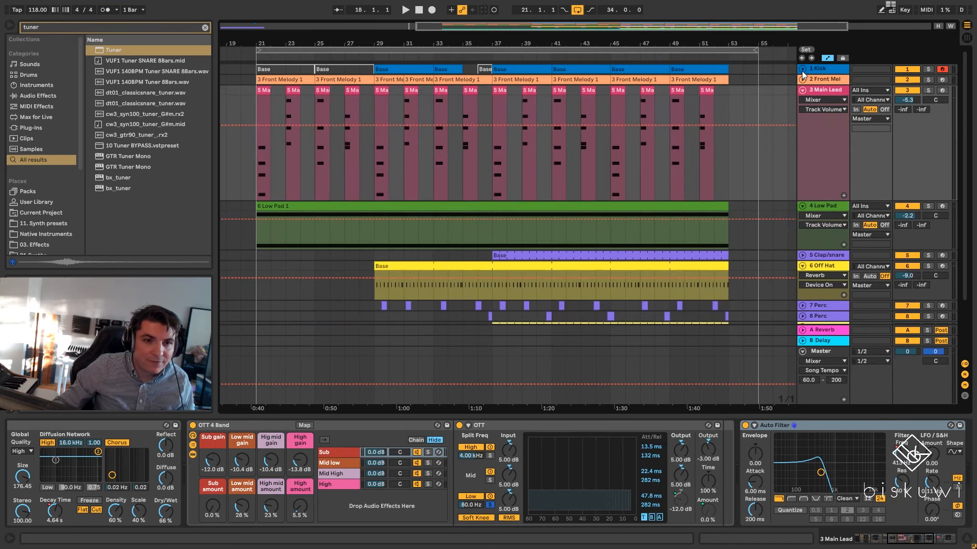
pyautogui.keyDown('alt'); pyautogui.click(802, 71); pyautogui.keyUp('alt')
pyautogui.moveTo(658, 45); pyautogui.dragTo(659, 8)
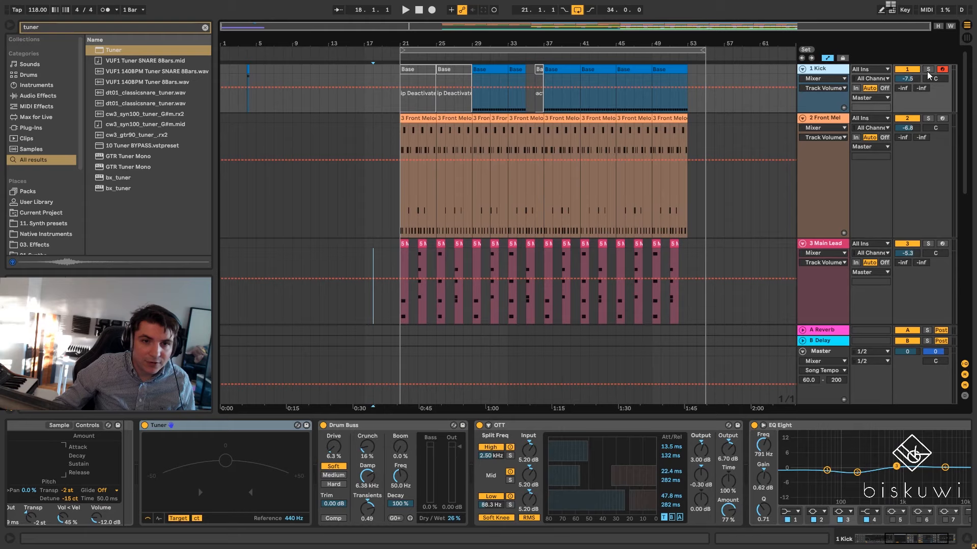
# - Solo the Kick track, play it from bar 37 and check its pitch in the Tuner
pyautogui.click(928, 70)
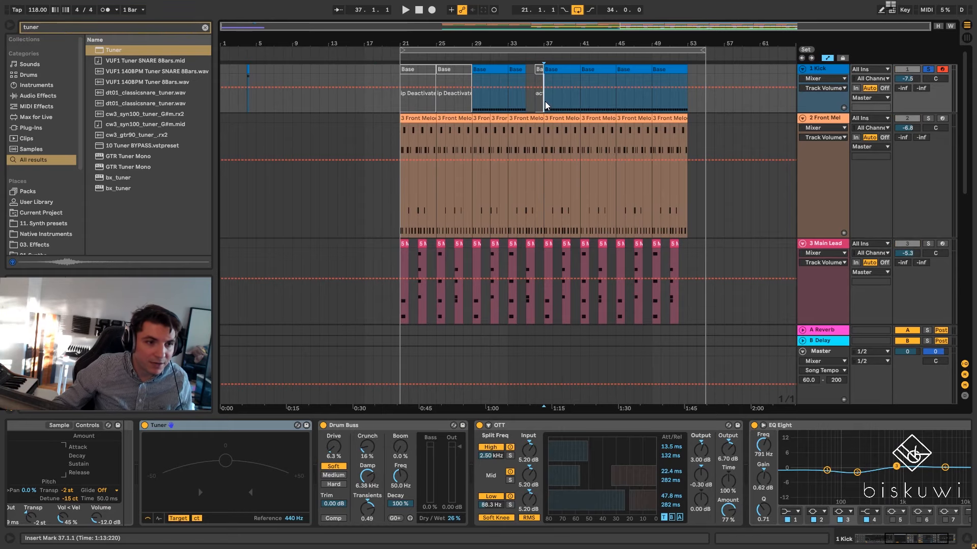
pyautogui.press('space')
pyautogui.moveTo(929, 539); pyautogui.dragTo(893, 537)
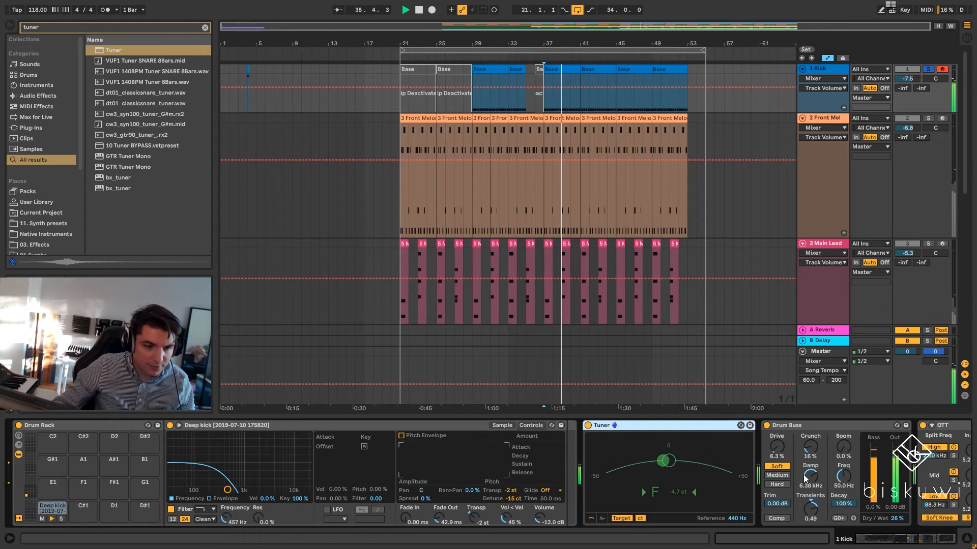
pyautogui.press('space')
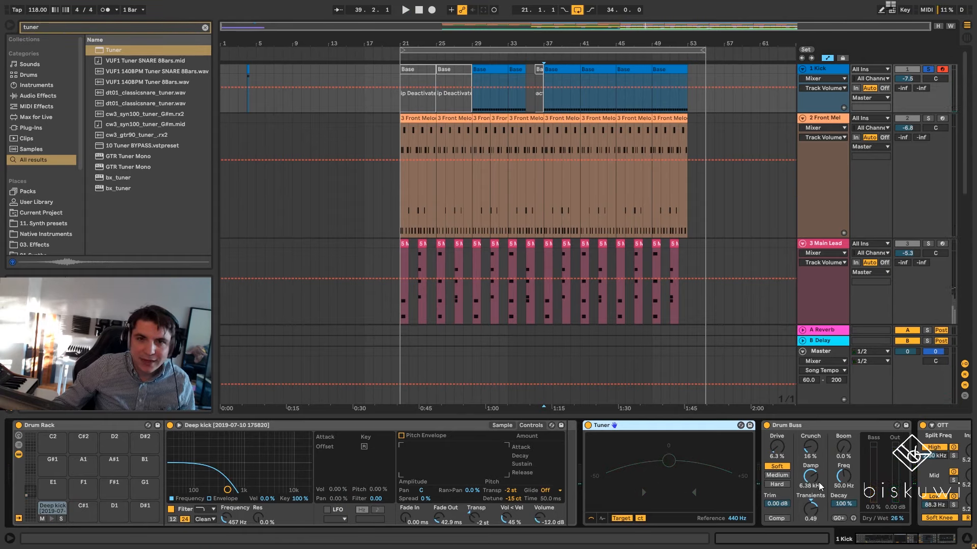
# - Fold the Kick track's Tuner, Drum Buss, OTT and EQ Eight devices
pyautogui.doubleClick(669, 430)
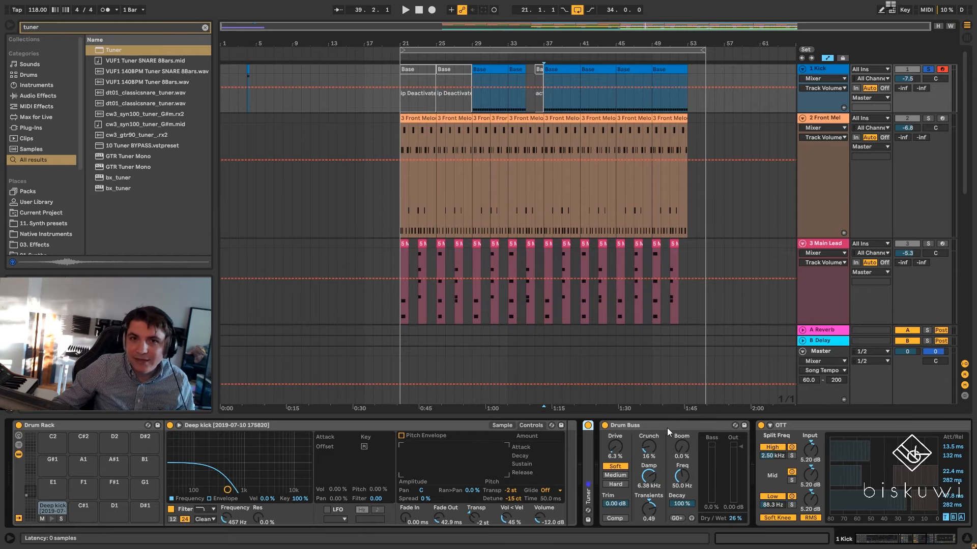
pyautogui.doubleClick(651, 429)
pyautogui.doubleClick(660, 426)
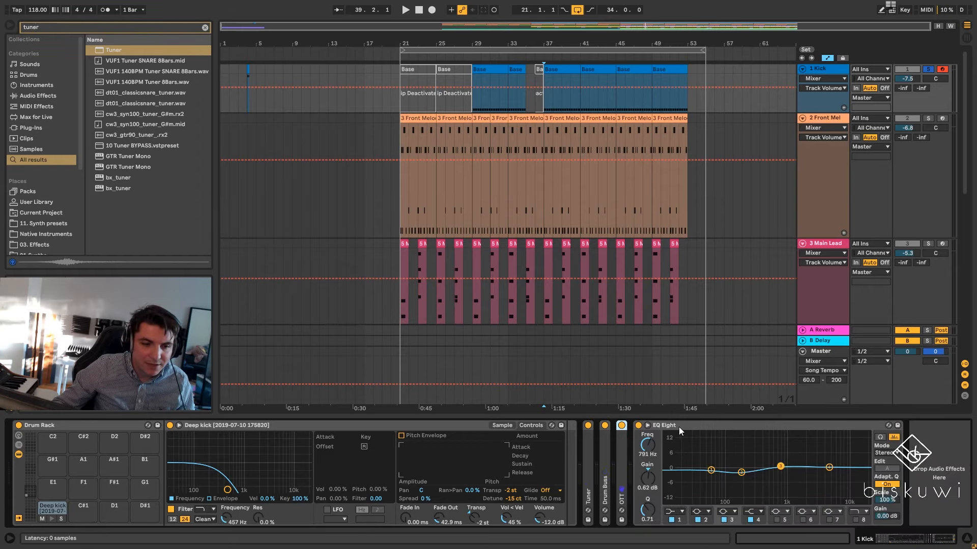
pyautogui.doubleClick(679, 426)
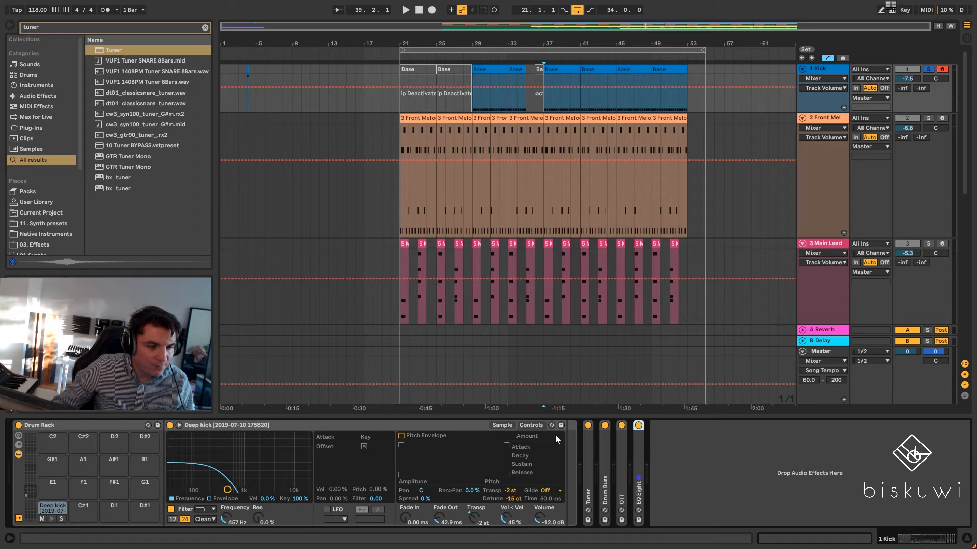
# - Turn off the kick sampler's filter and the four effects after it, and play the dry kick
pyautogui.click(172, 509)
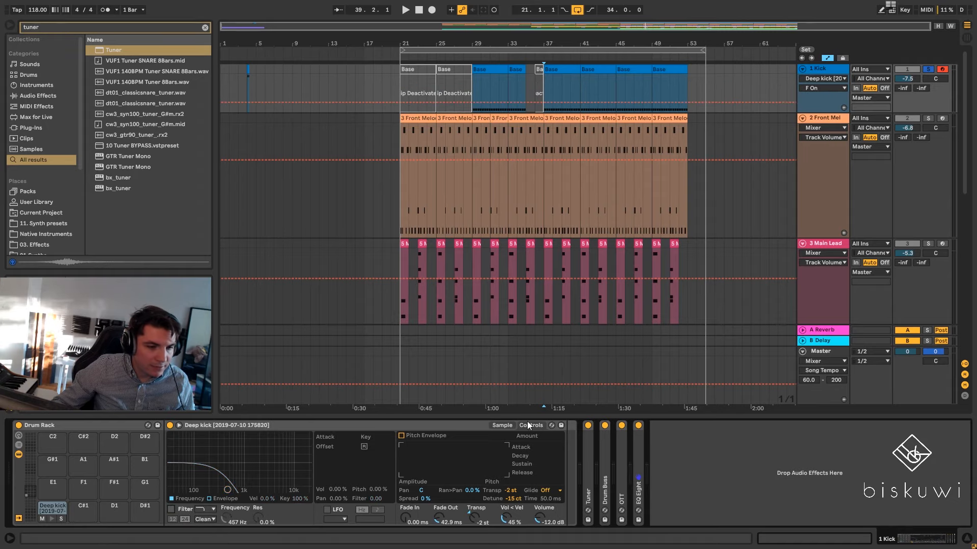
pyautogui.click(587, 426)
pyautogui.click(604, 427)
pyautogui.click(638, 426)
pyautogui.click(621, 426)
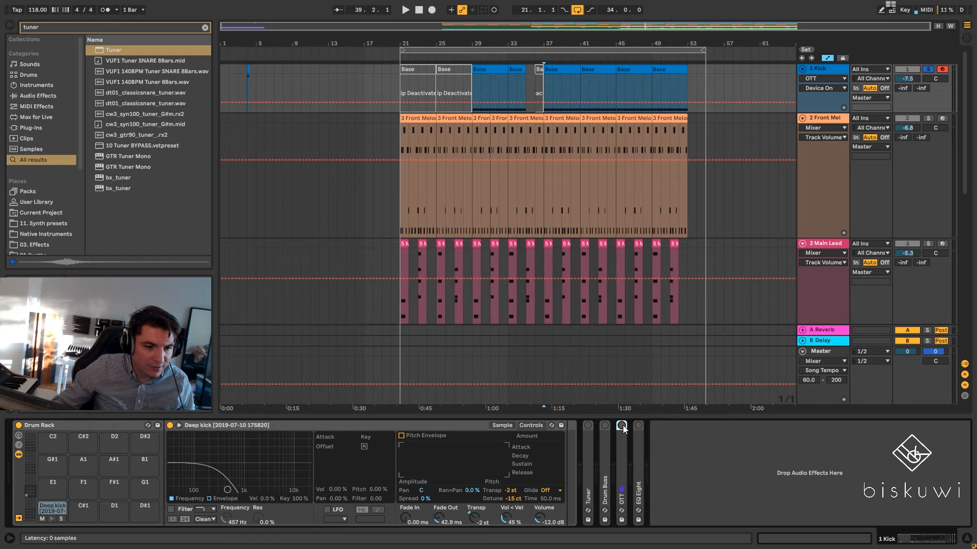
pyautogui.press('space')
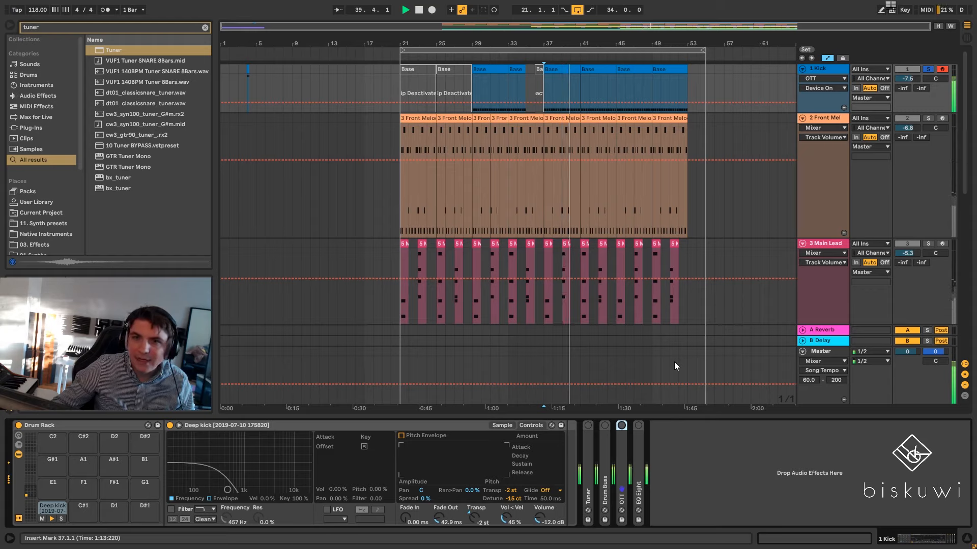
pyautogui.press('space')
# - Enable and unfold the Kick track's Tuner, and play the dry kick through it to check the pitch
pyautogui.click(587, 469)
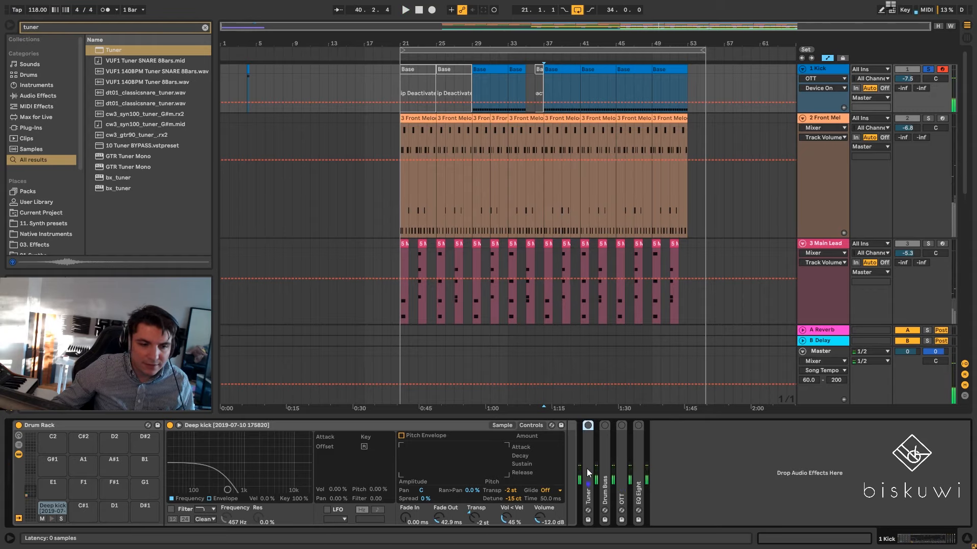
pyautogui.press('space')
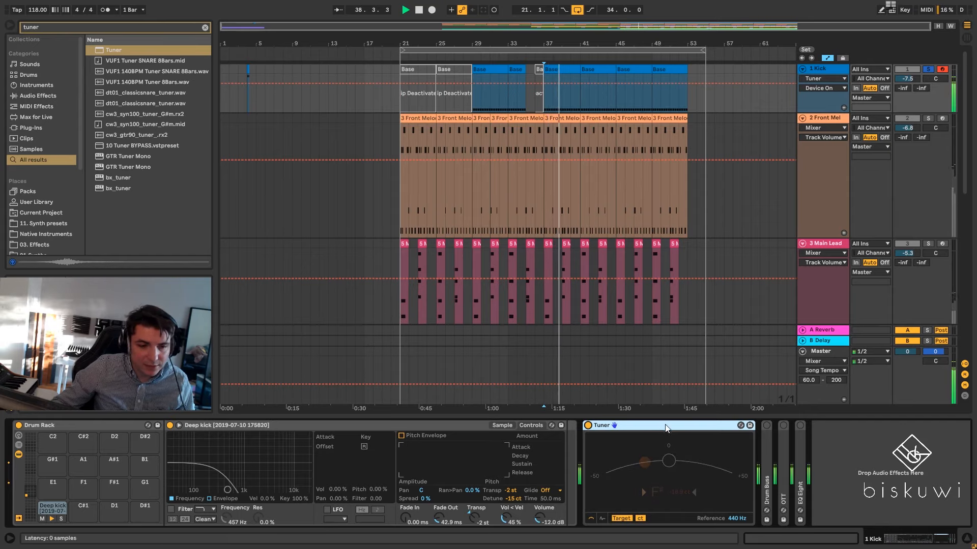
pyautogui.press('space')
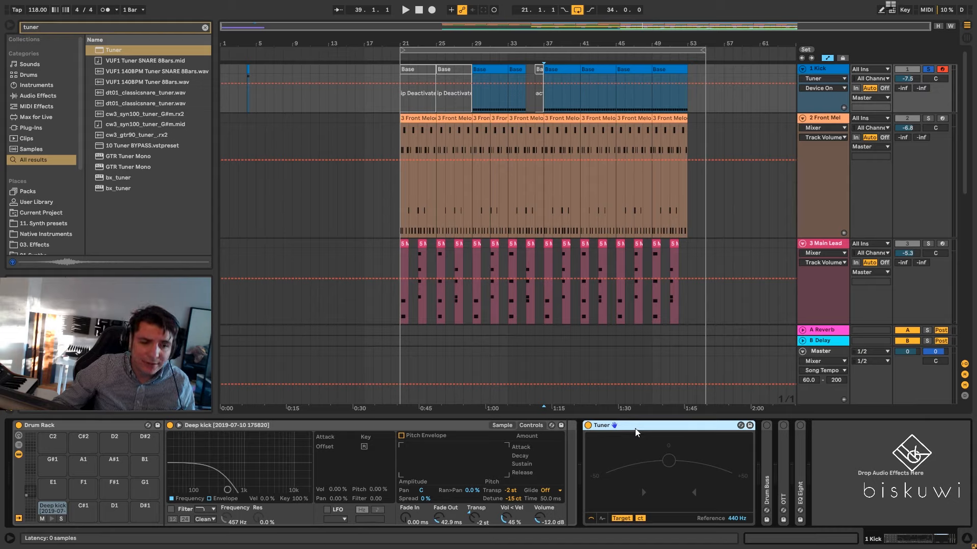
# - Unfold and enable the Drum Buss, comparing the playing kick with the effect bypassed and active
pyautogui.doubleClick(766, 464)
pyautogui.press('space')
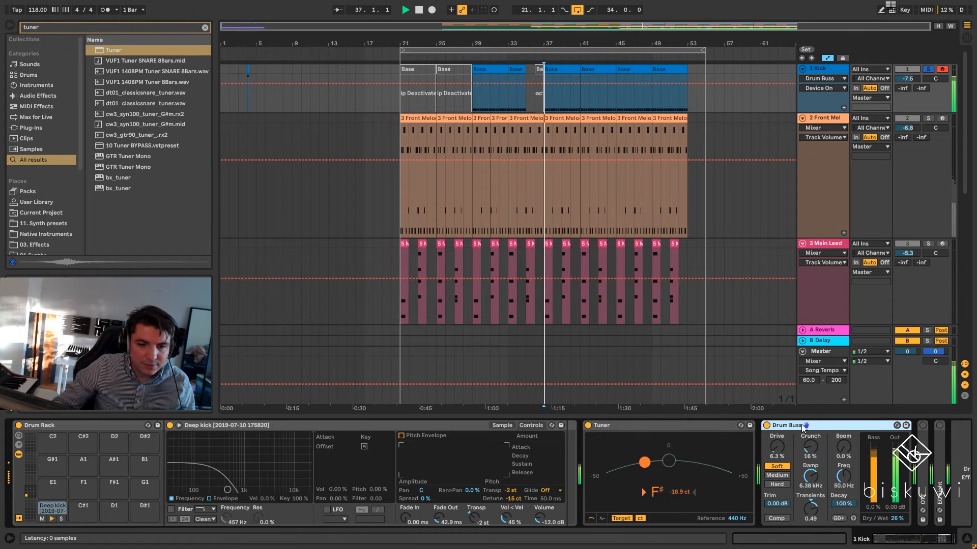
pyautogui.click(766, 425)
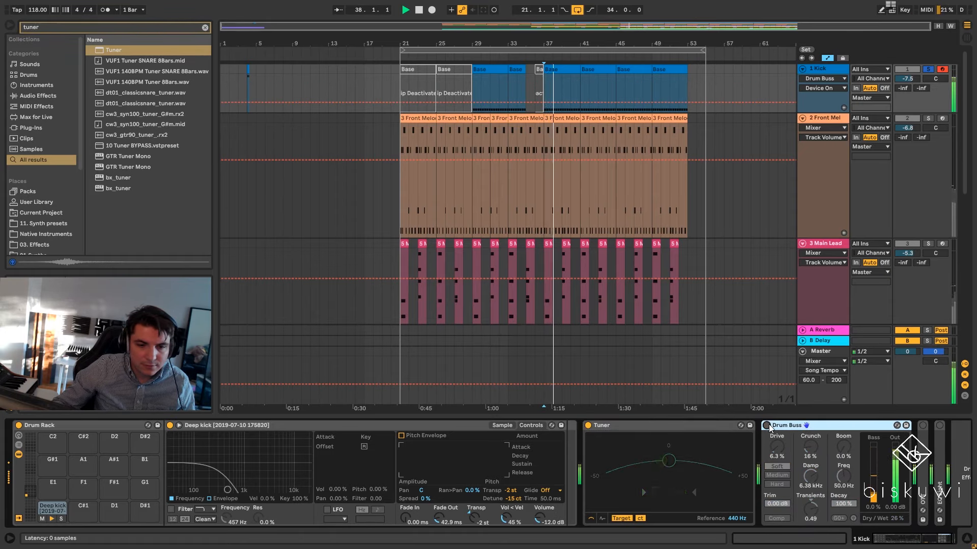
pyautogui.click(766, 425)
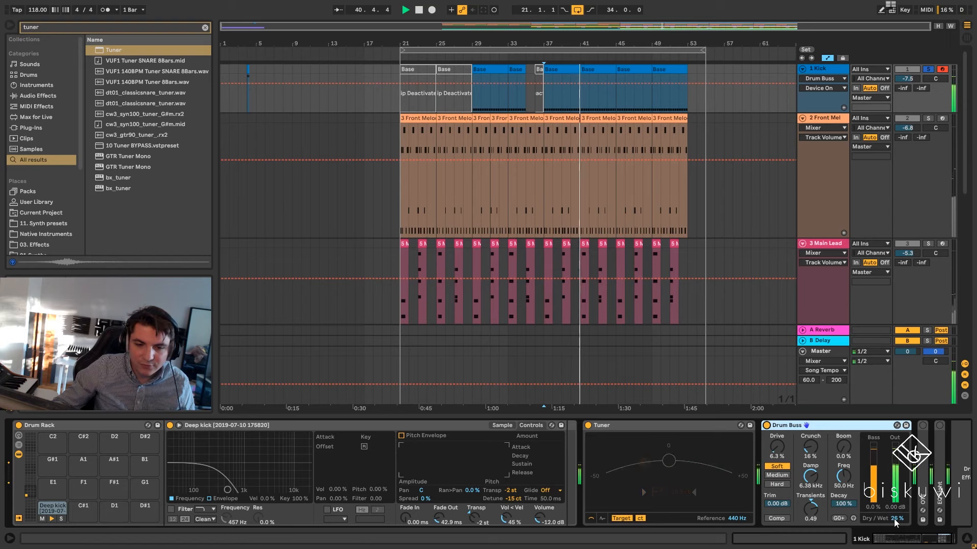
pyautogui.press('space')
# - Enable the Kick track's OTT compressor and play the kick with it active
pyautogui.click(903, 542)
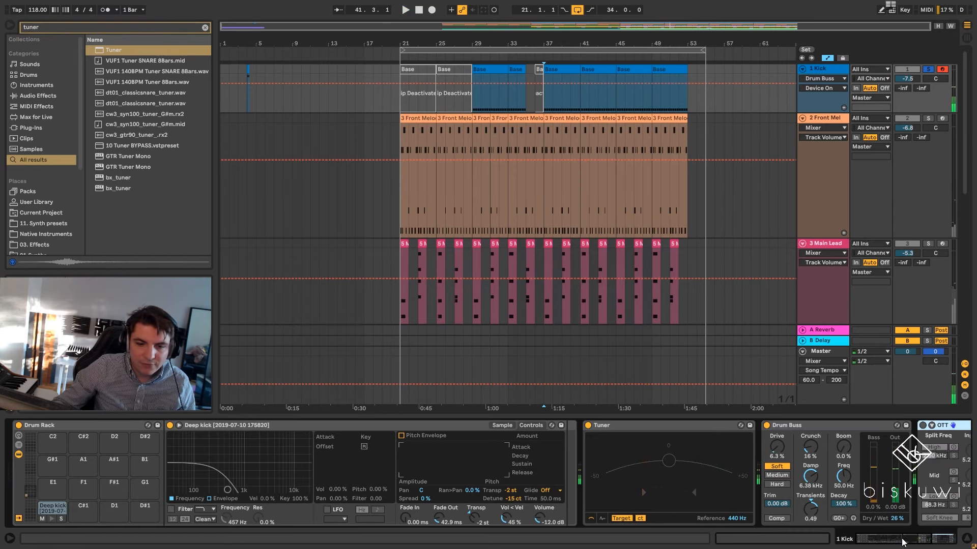
pyautogui.click(629, 426)
pyautogui.press('space')
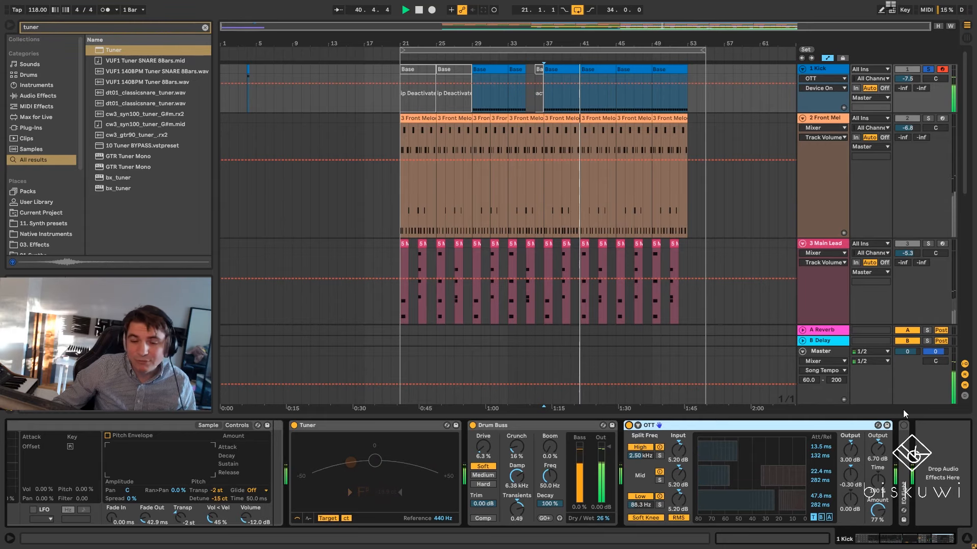
# - Enable and unfold the Kick track's EQ Eight, and listen to the kick through the full effects chain
pyautogui.click(904, 426)
pyautogui.doubleClick(904, 447)
pyautogui.moveTo(930, 541)
pyautogui.mouseDown()
pyautogui.moveTo(910, 541)
pyautogui.moveTo(946, 540)
pyautogui.mouseUp()
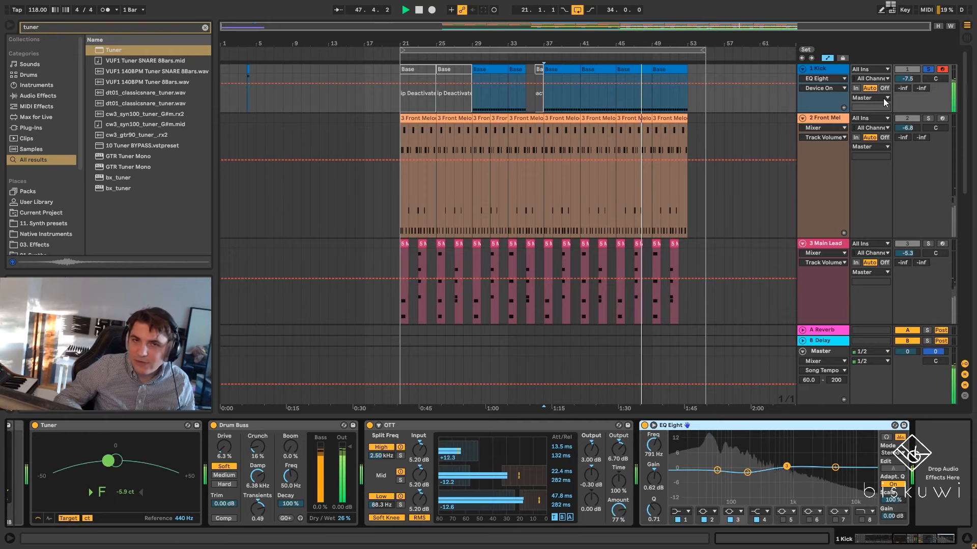
pyautogui.press('space')
# - Solo and select the Front Melody track, and play it from bar 21
pyautogui.click(928, 120)
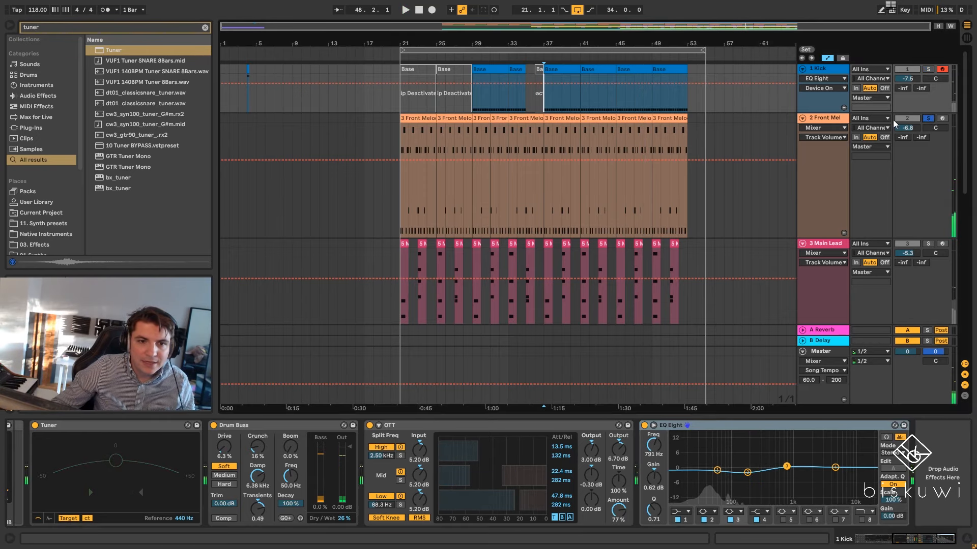
pyautogui.click(830, 117)
pyautogui.moveTo(422, 44); pyautogui.dragTo(451, 70)
pyautogui.click(413, 138)
pyautogui.press('space')
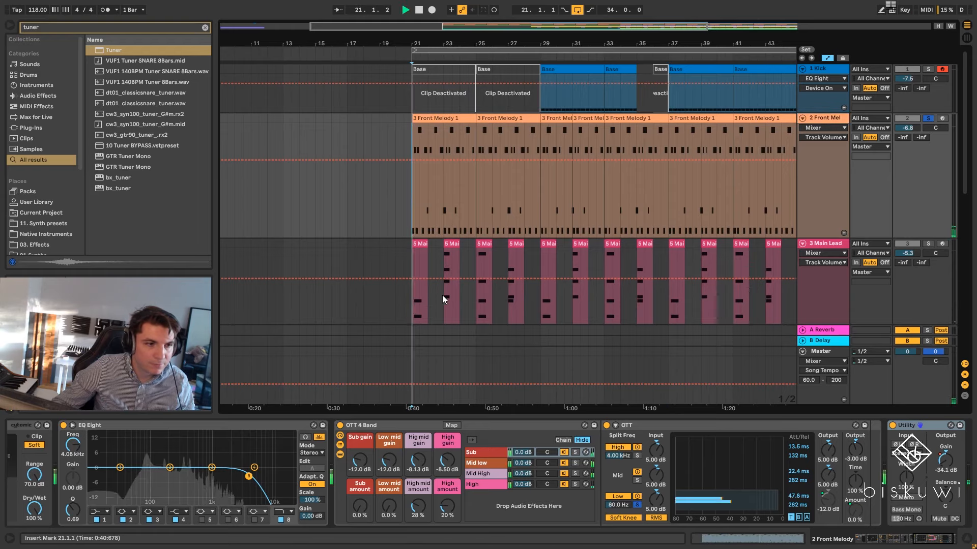
# - Fold Front Melody's Delay, Reverb, Chorus, Glue Compressor, second EQ Eight, OTT 4 Band and Utility devices
pyautogui.doubleClick(403, 425)
pyautogui.click(378, 425)
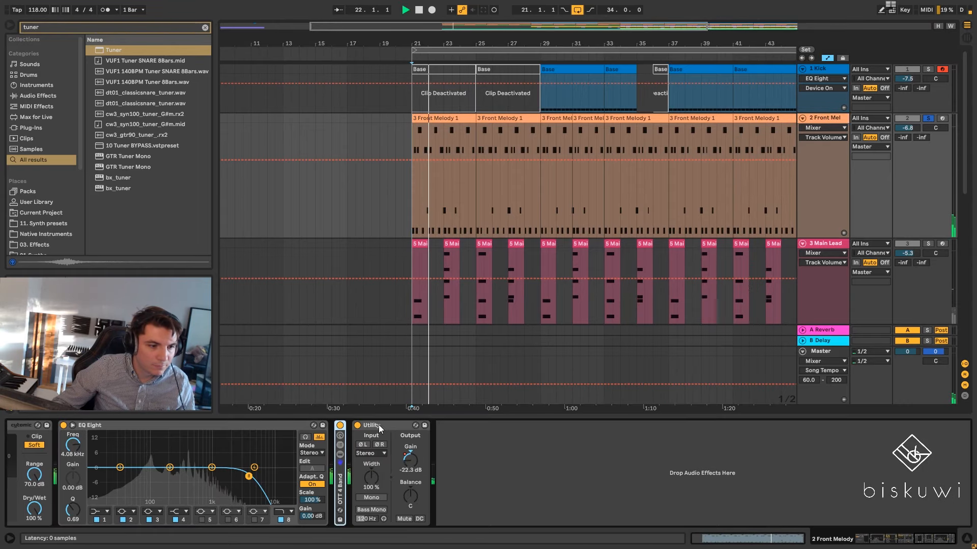
pyautogui.press('Delete')
pyautogui.click(895, 540)
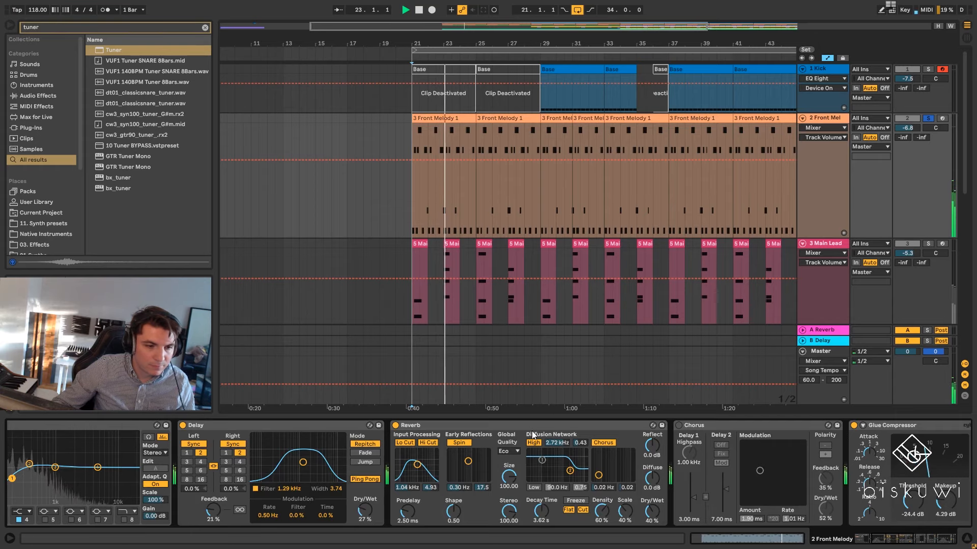
pyautogui.doubleClick(529, 427)
pyautogui.click(287, 427)
pyautogui.doubleClick(286, 426)
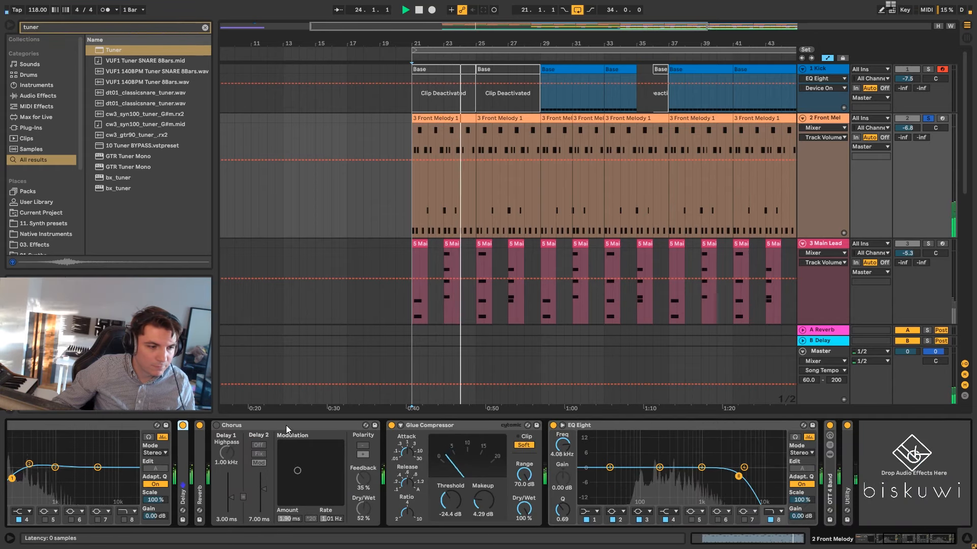
pyautogui.doubleClick(288, 426)
pyautogui.doubleClick(290, 426)
pyautogui.doubleClick(291, 425)
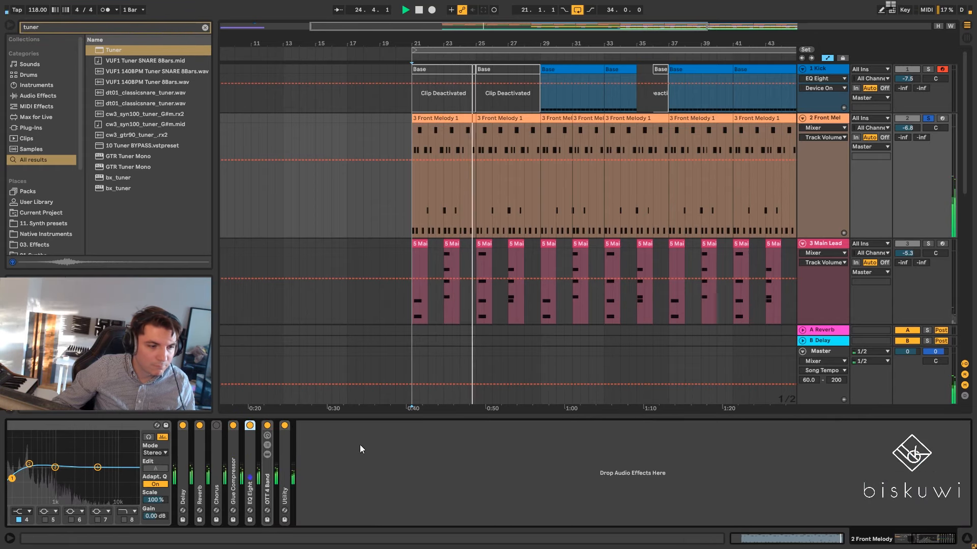
# - Turn off all of Front Melody's folded effects, from Delay through Utility, keeping the first EQ Eight on
pyautogui.click(904, 540)
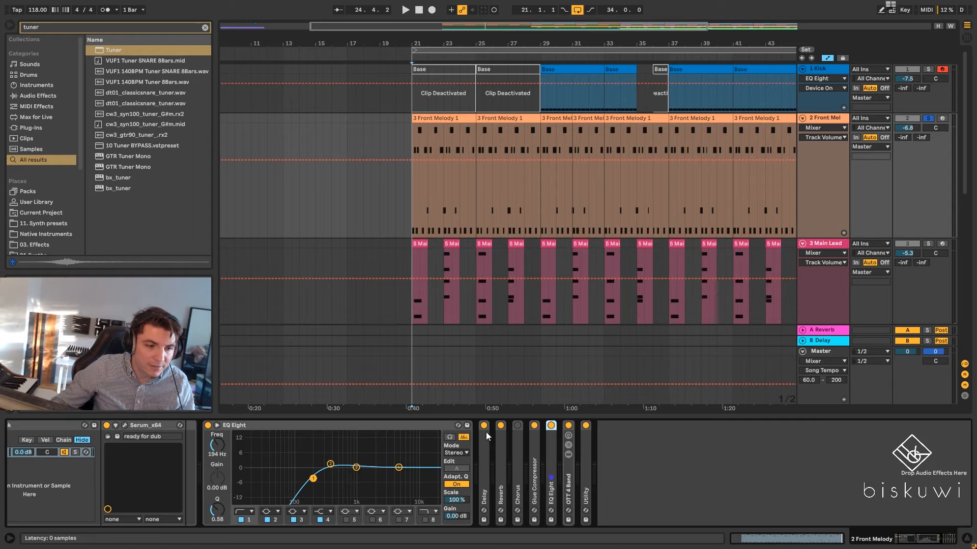
pyautogui.click(499, 426)
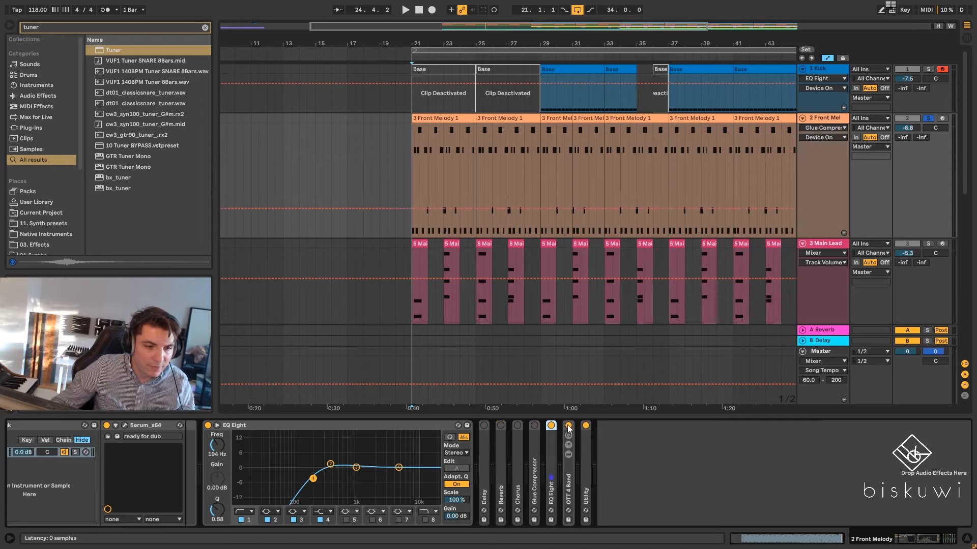
pyautogui.click(584, 427)
# - Open the Front Melody's Serum synth, play the dry patch and view its effects and oscillator pages
pyautogui.click(902, 544)
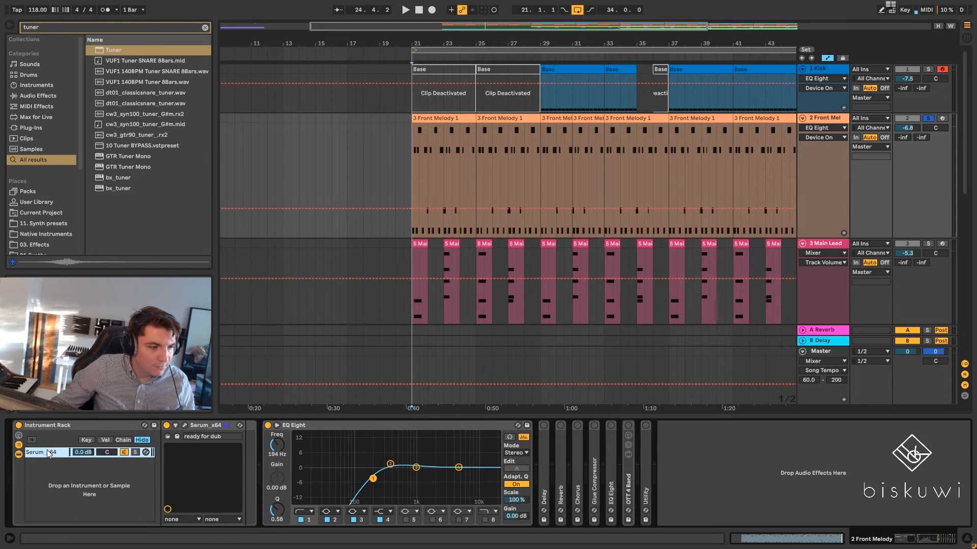
pyautogui.click(185, 426)
pyautogui.moveTo(515, 149); pyautogui.dragTo(452, 111)
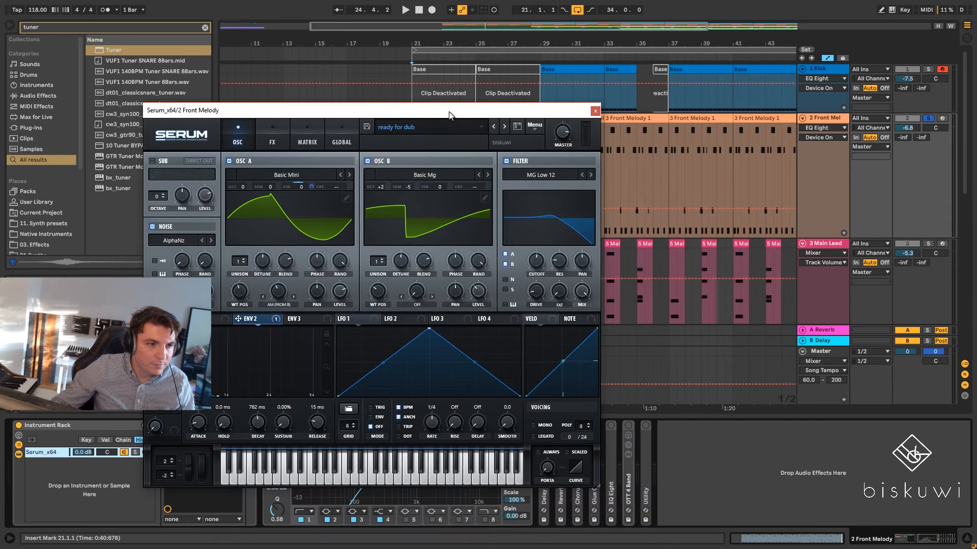
pyautogui.press('space')
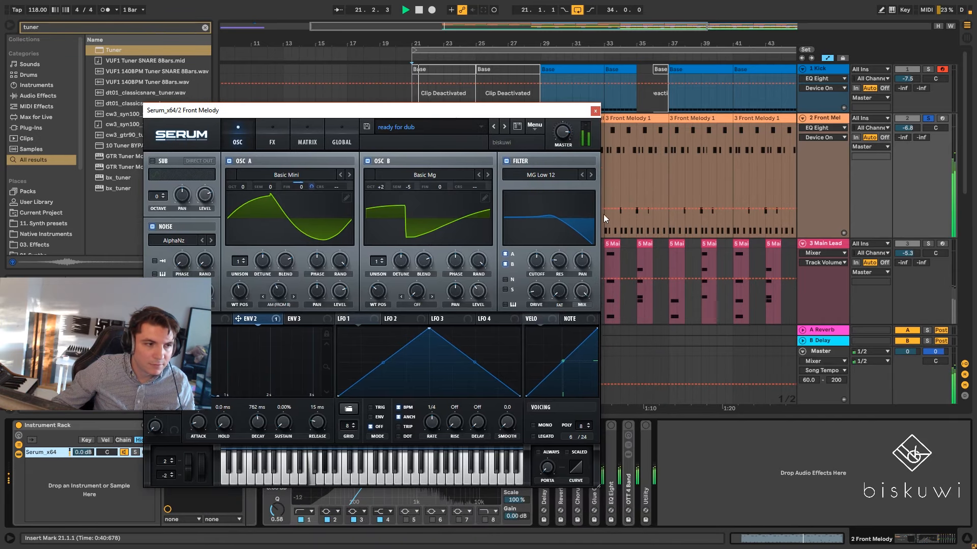
pyautogui.click(278, 130)
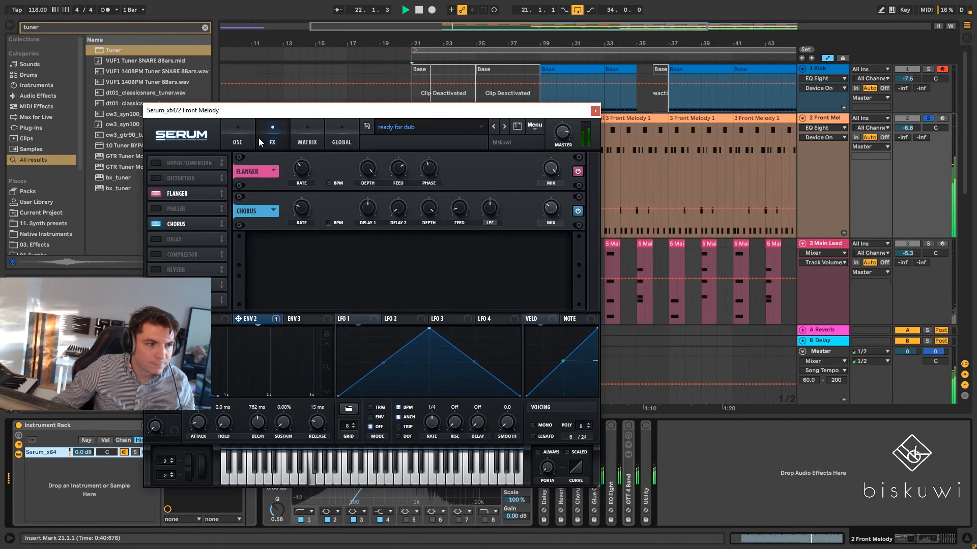
pyautogui.click(228, 128)
pyautogui.press('space')
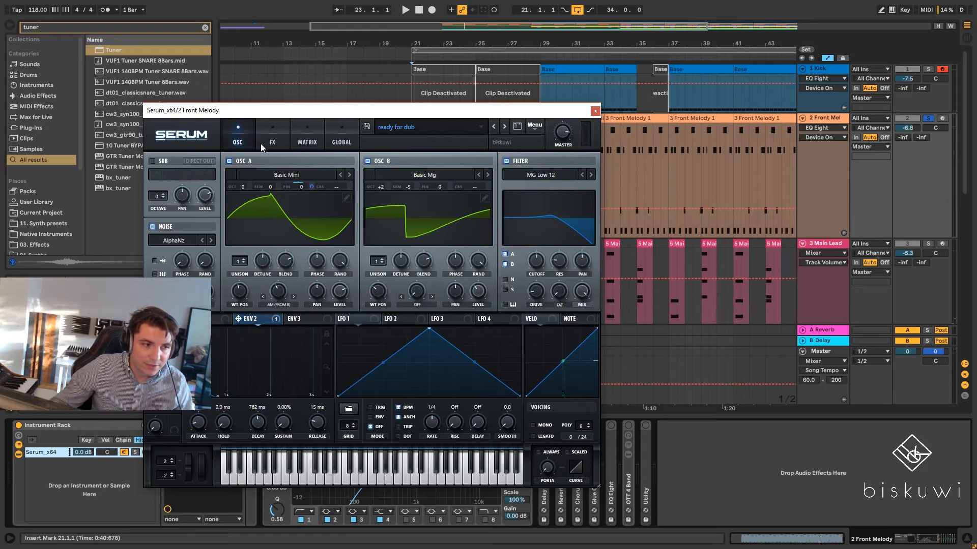
# - Move the Serum window clear of the device chain, turn off Osc B and play Osc A without it
pyautogui.moveTo(389, 114); pyautogui.dragTo(564, 99)
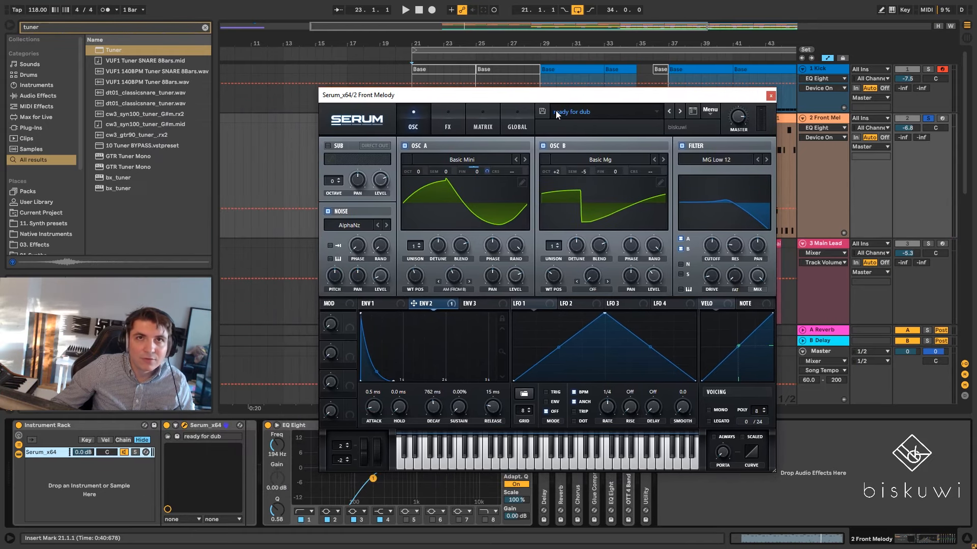
pyautogui.press('space')
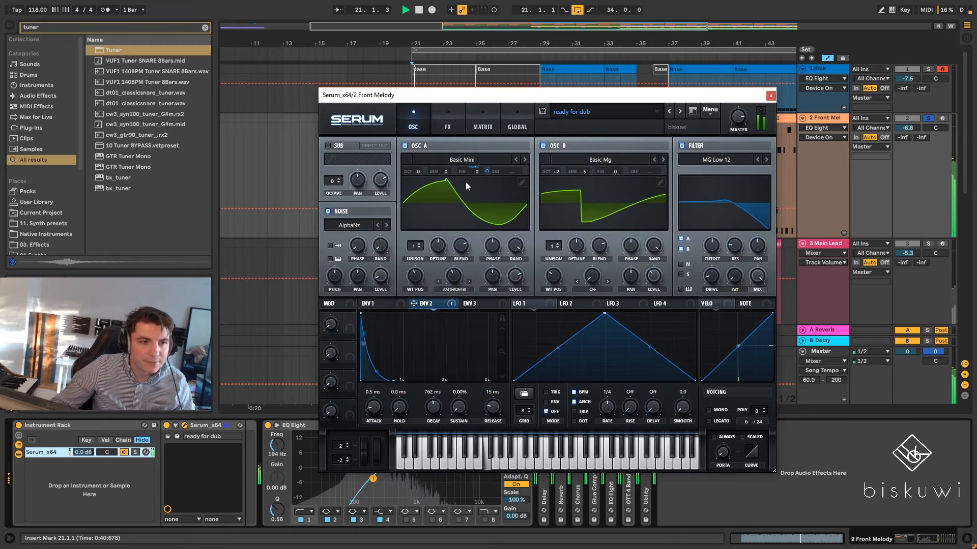
pyautogui.click(542, 146)
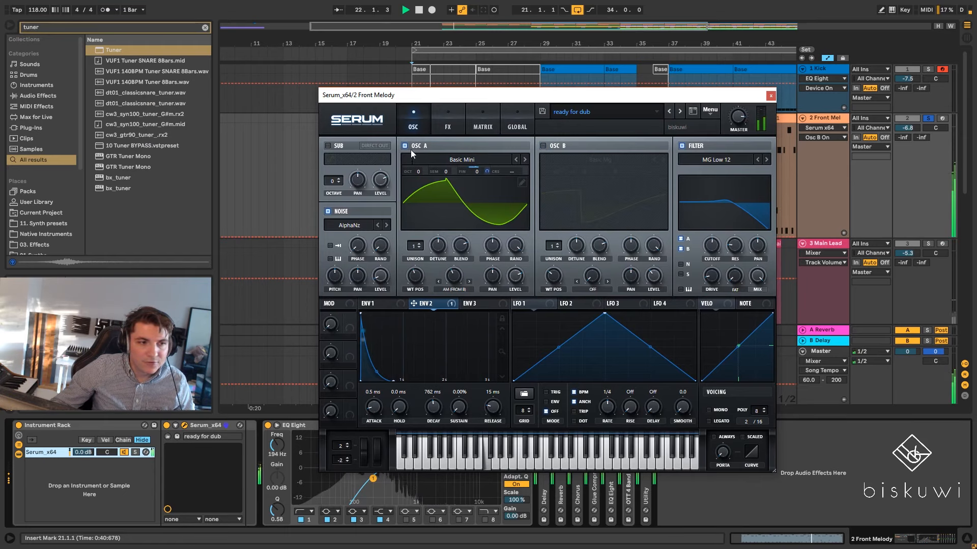
pyautogui.press('space')
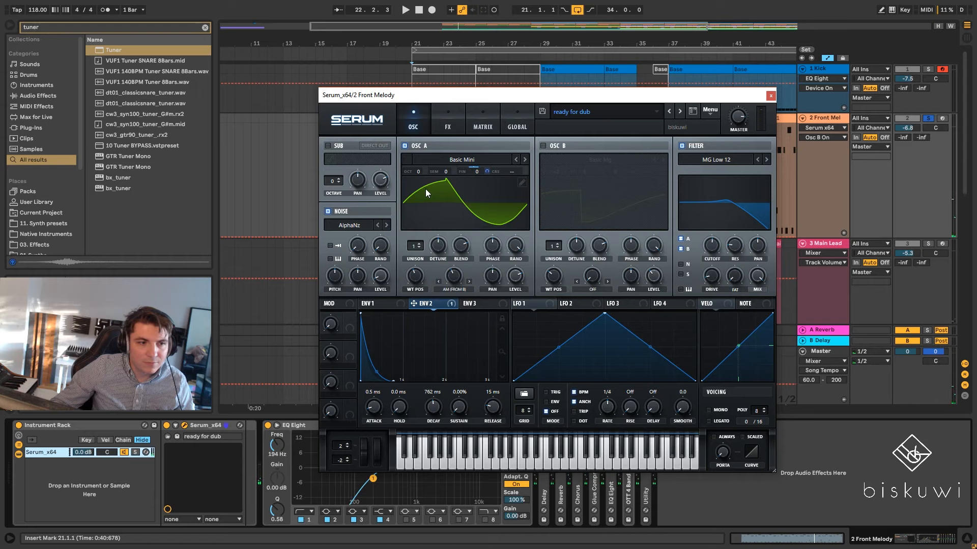
pyautogui.press('space')
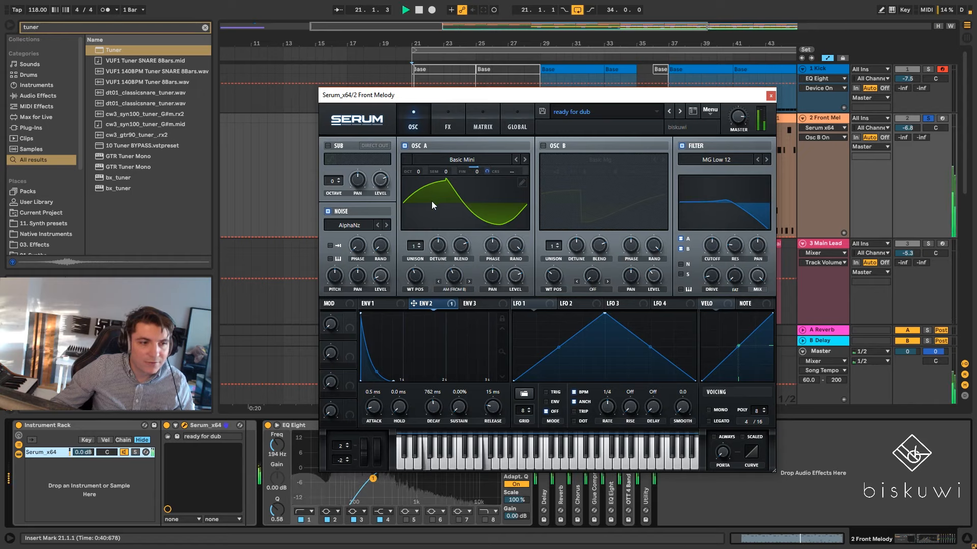
# - Turn off Serum's Flanger and Chorus effects during playback and go back to its oscillator page
pyautogui.click(438, 128)
pyautogui.moveTo(340, 179); pyautogui.dragTo(337, 147)
pyautogui.moveTo(331, 208); pyautogui.dragTo(331, 161)
pyautogui.click(332, 163)
pyautogui.click(331, 147)
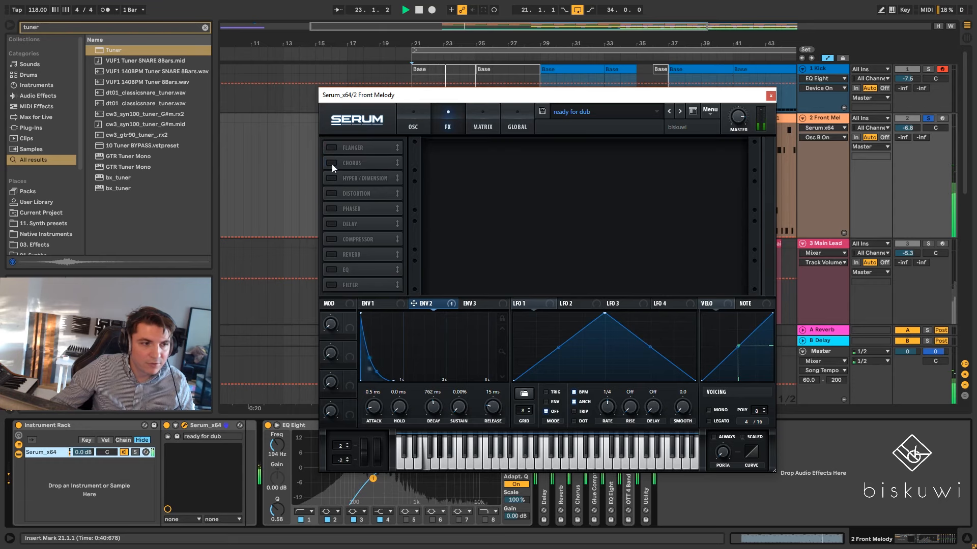
pyautogui.click(415, 120)
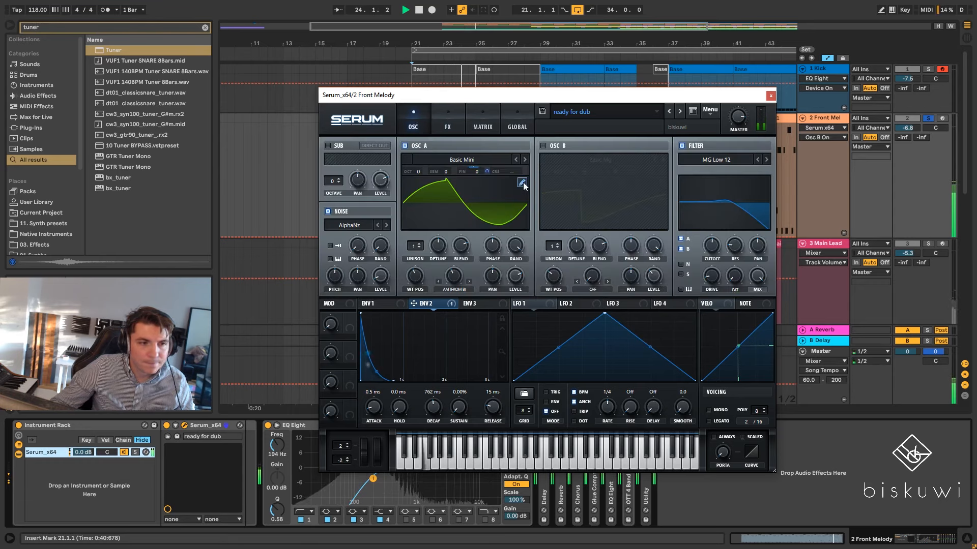
# - Turn Osc B back on and play both oscillators together from bar 21
pyautogui.click(542, 146)
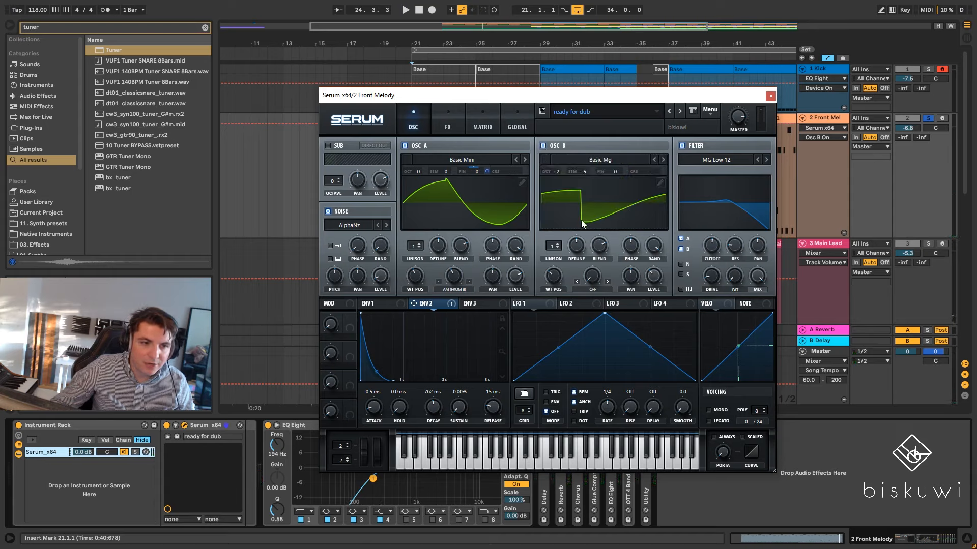
pyautogui.press('space')
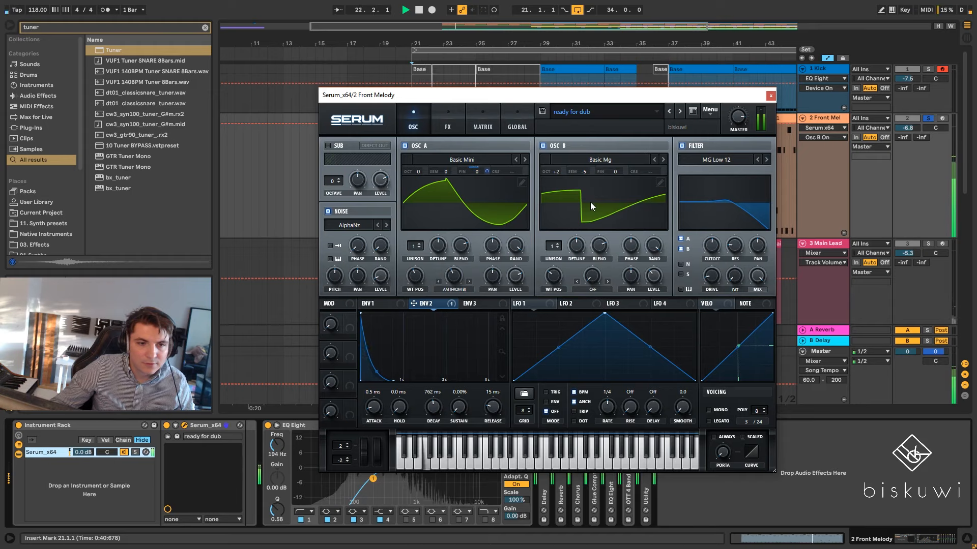
pyautogui.press('space')
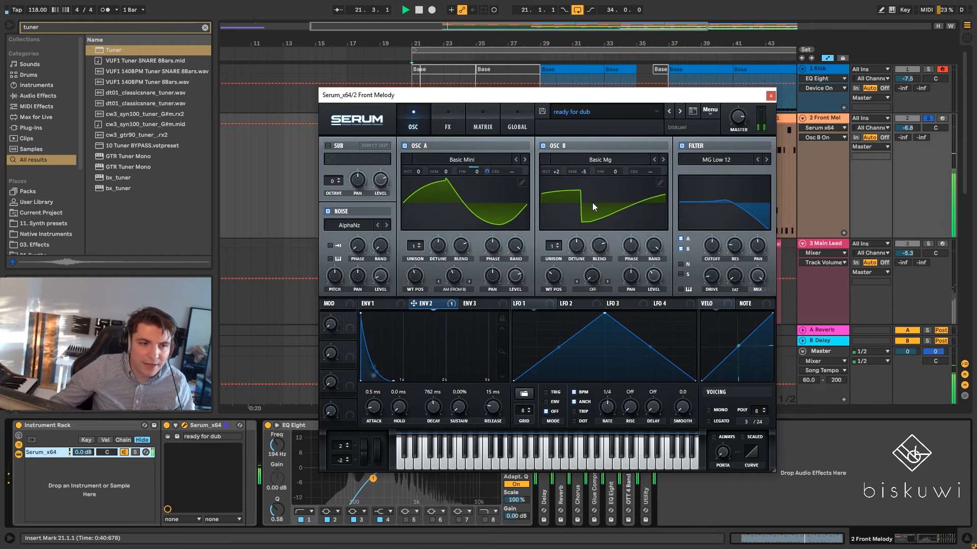
pyautogui.press('space')
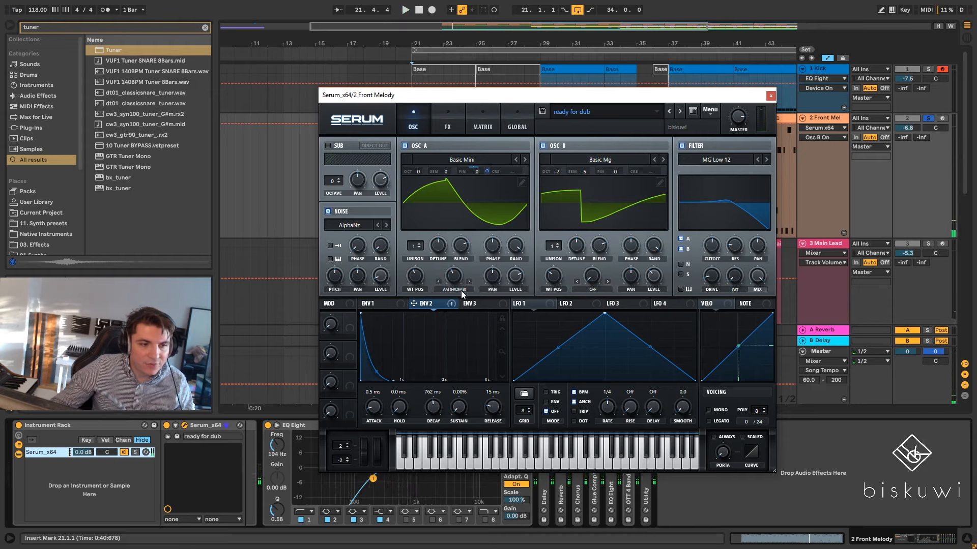
pyautogui.press('space')
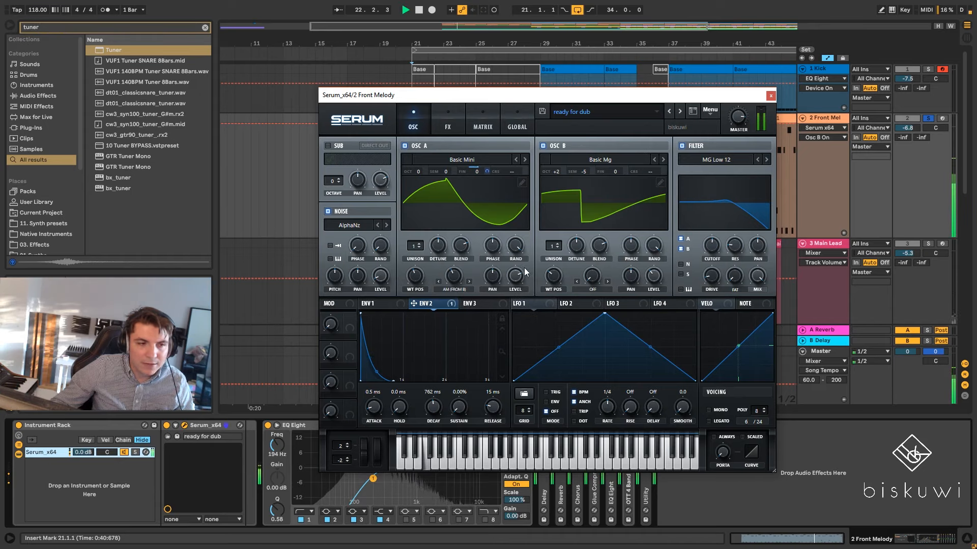
# - Audition Osc A's AM (from B) warp amount during playback, switching Osc A off and on to compare
pyautogui.moveTo(451, 273); pyautogui.dragTo(465, 338)
pyautogui.click(404, 146)
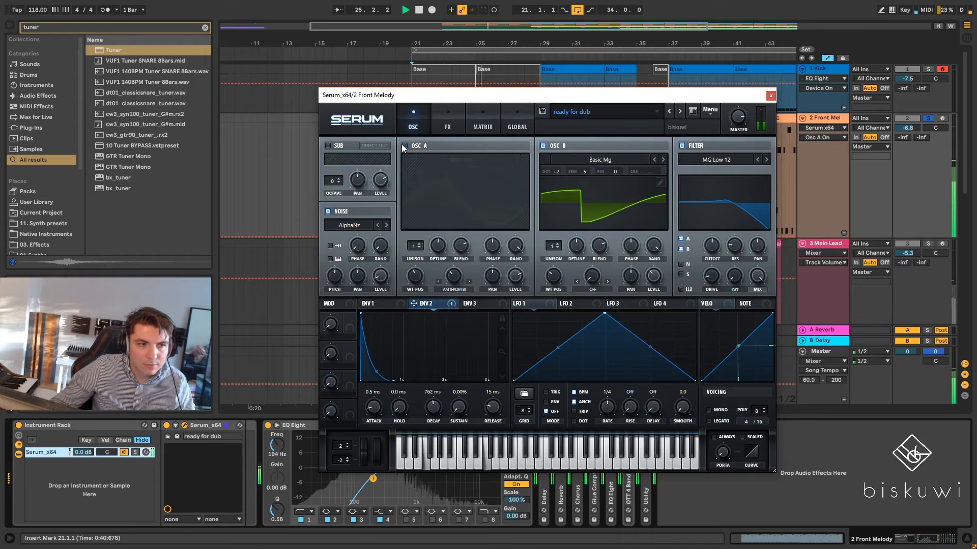
pyautogui.click(405, 146)
pyautogui.moveTo(454, 279); pyautogui.dragTo(456, 281)
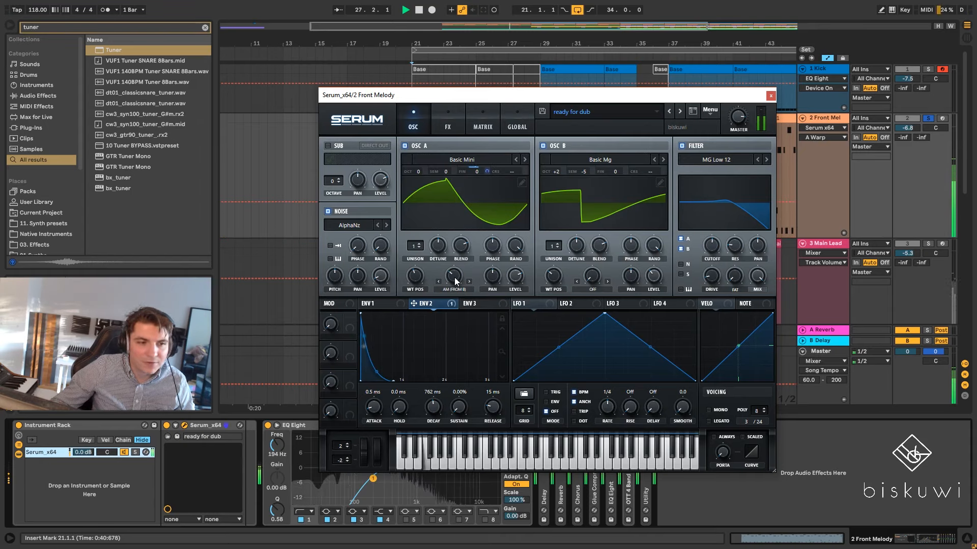
pyautogui.press('space')
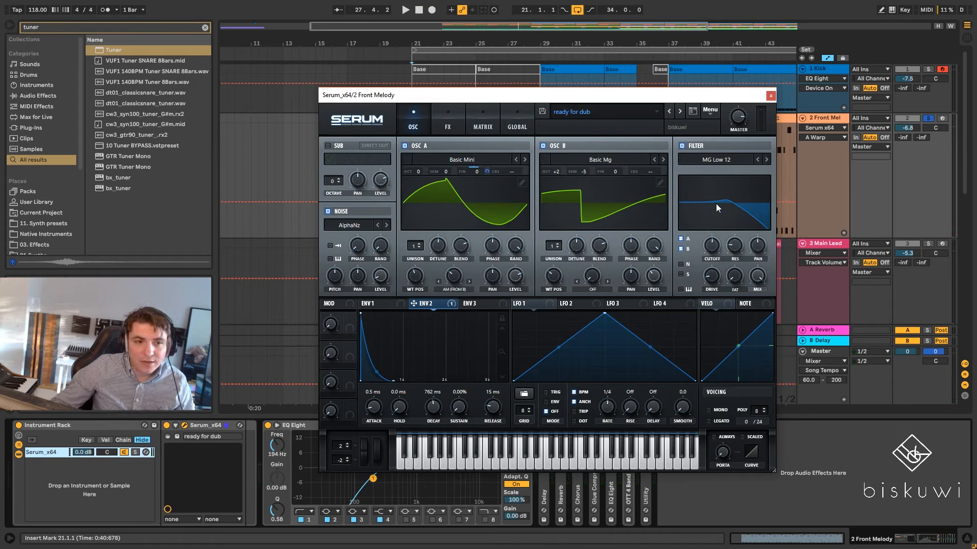
# - Play the patch while toggling the MG Low 12 filter, and view Envelope 1
pyautogui.press('space')
pyautogui.click(682, 146)
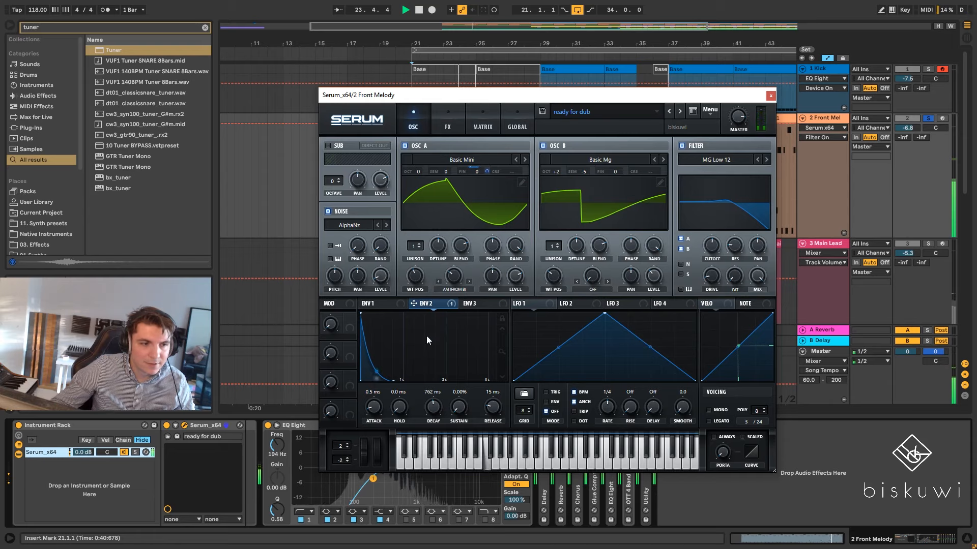
pyautogui.click(375, 305)
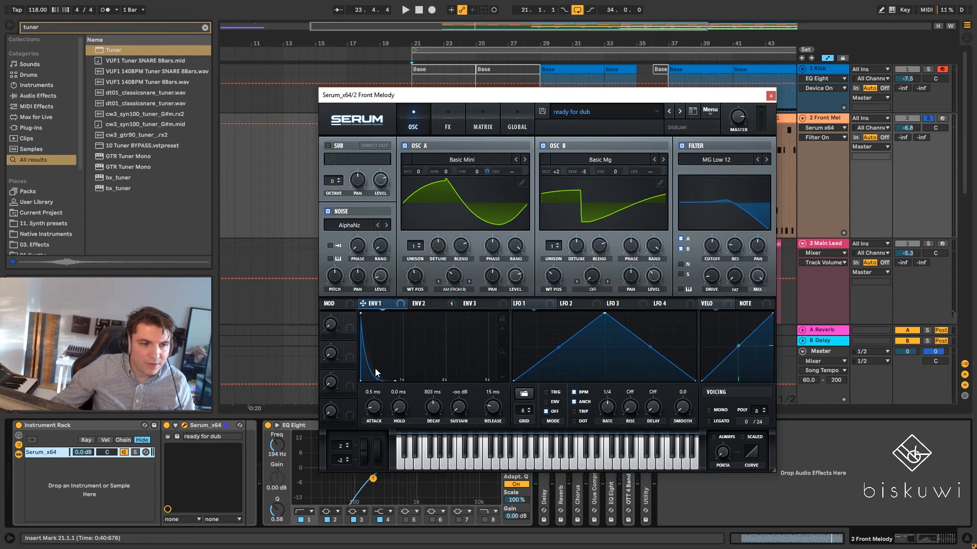
pyautogui.press('space')
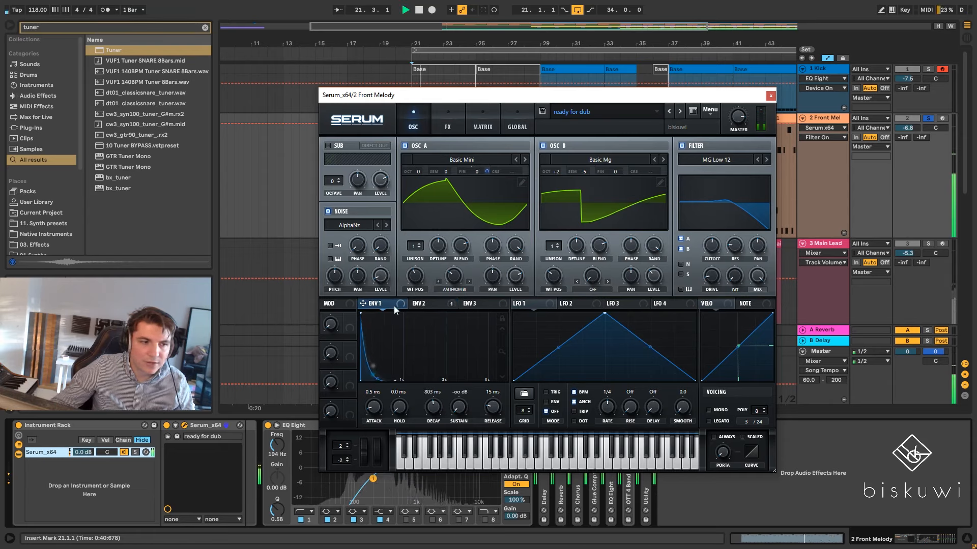
# - Turn on Serum's Flanger and Chorus during playback, close the synth window and stop playback
pyautogui.click(451, 112)
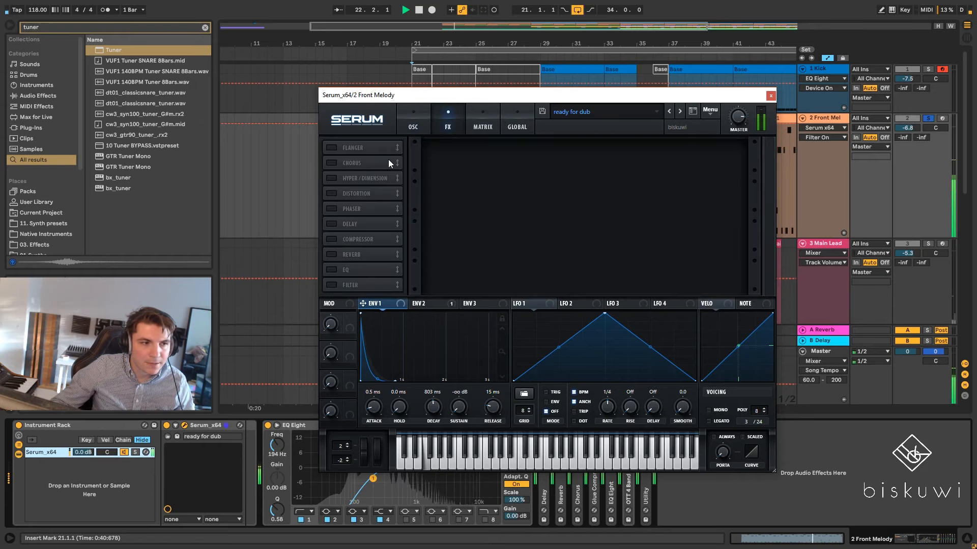
pyautogui.click(331, 148)
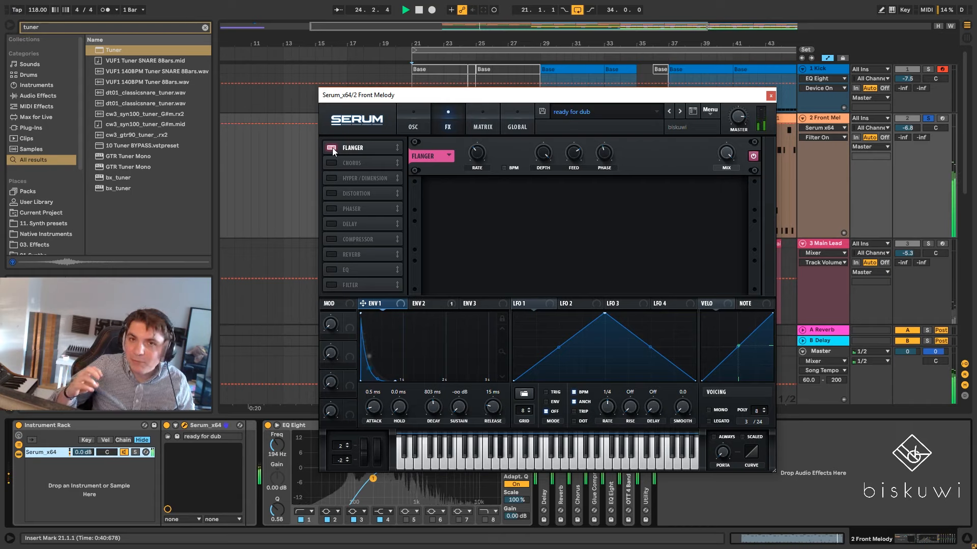
pyautogui.click(329, 164)
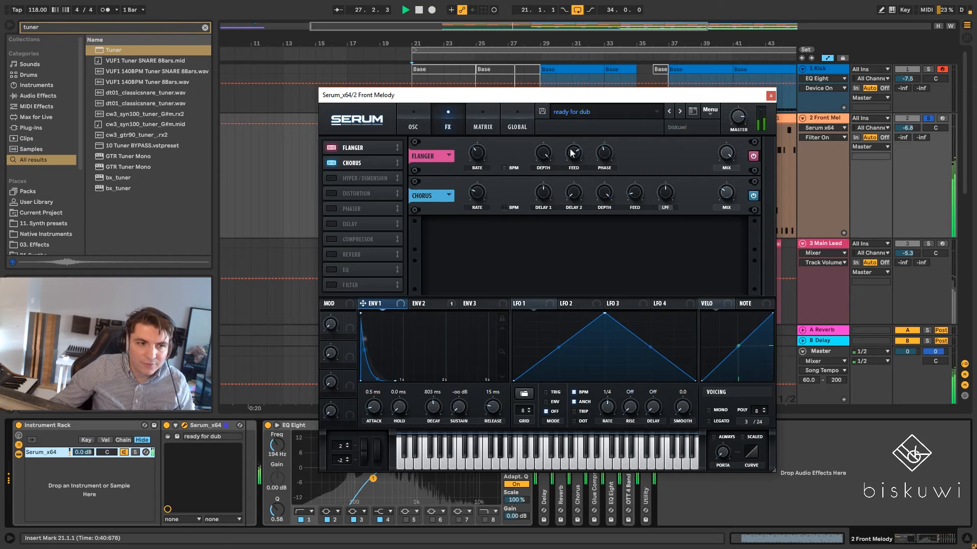
pyautogui.click(770, 96)
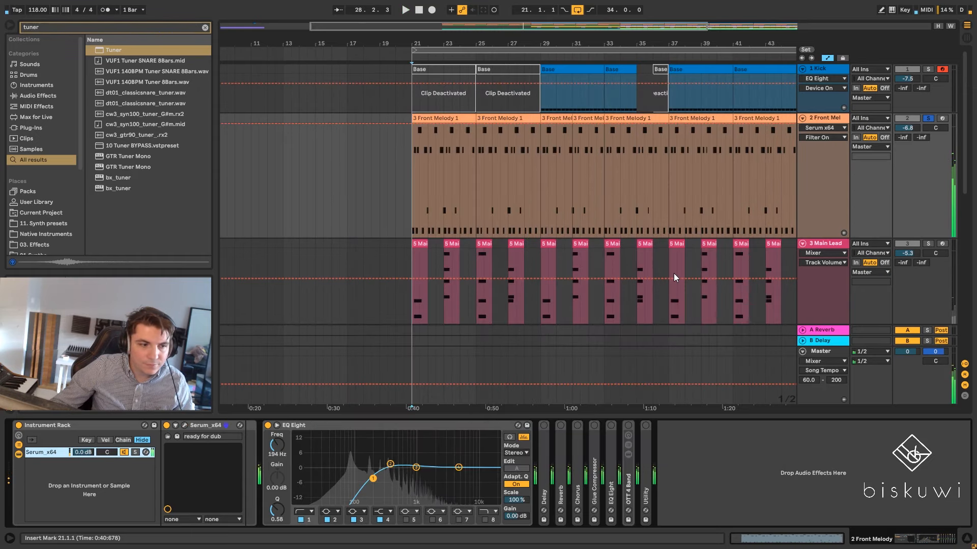
pyautogui.press('space')
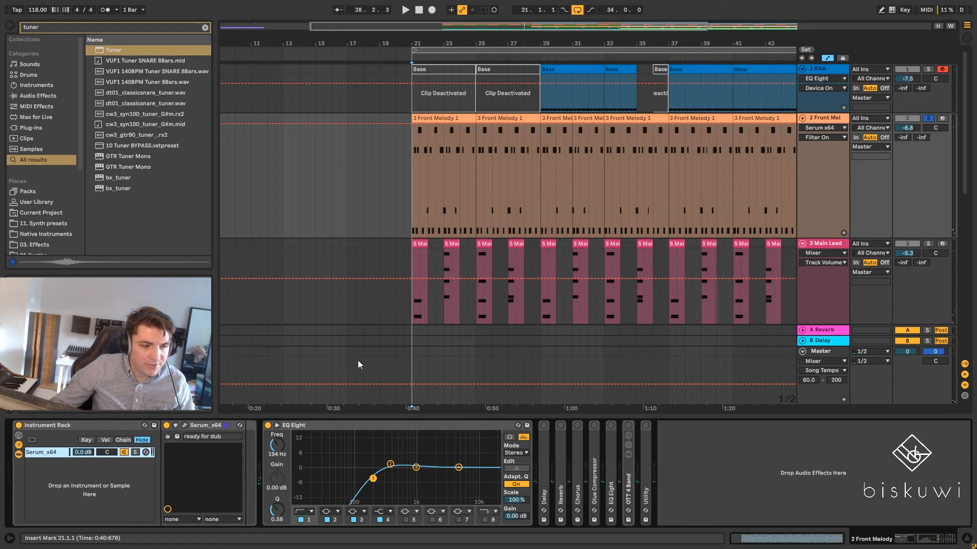
# - Play Front Melody from bar 21 with its Delay device turned on, and view the Reverb device's settings
pyautogui.press('space')
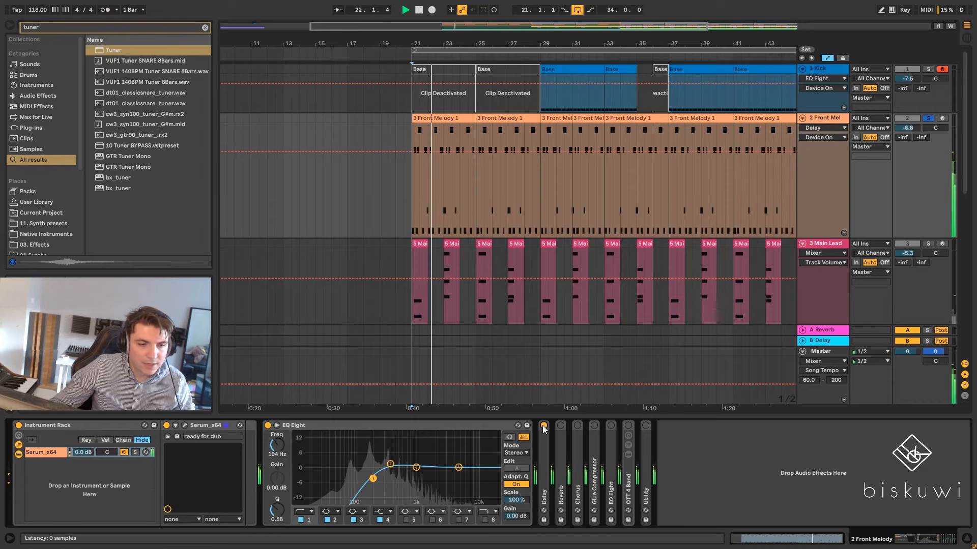
pyautogui.doubleClick(559, 460)
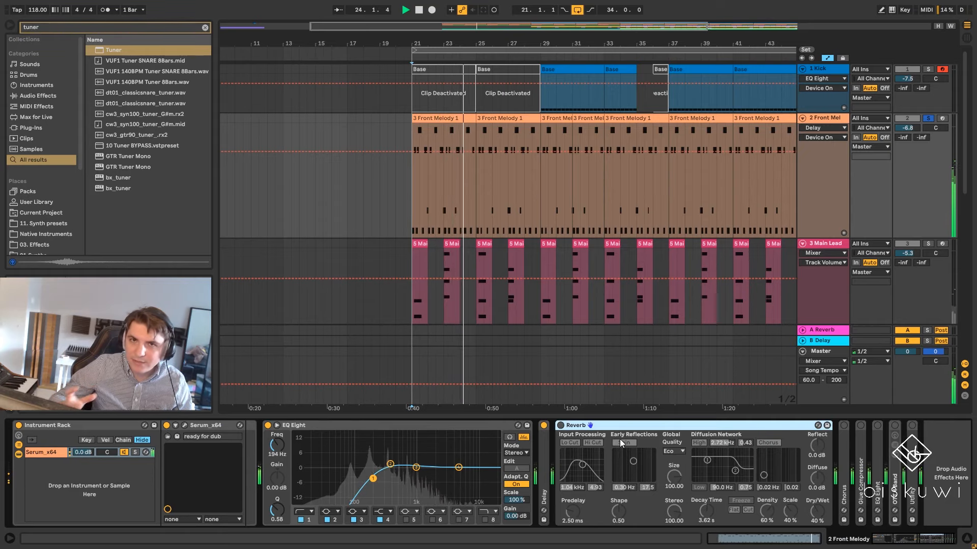
pyautogui.doubleClick(640, 423)
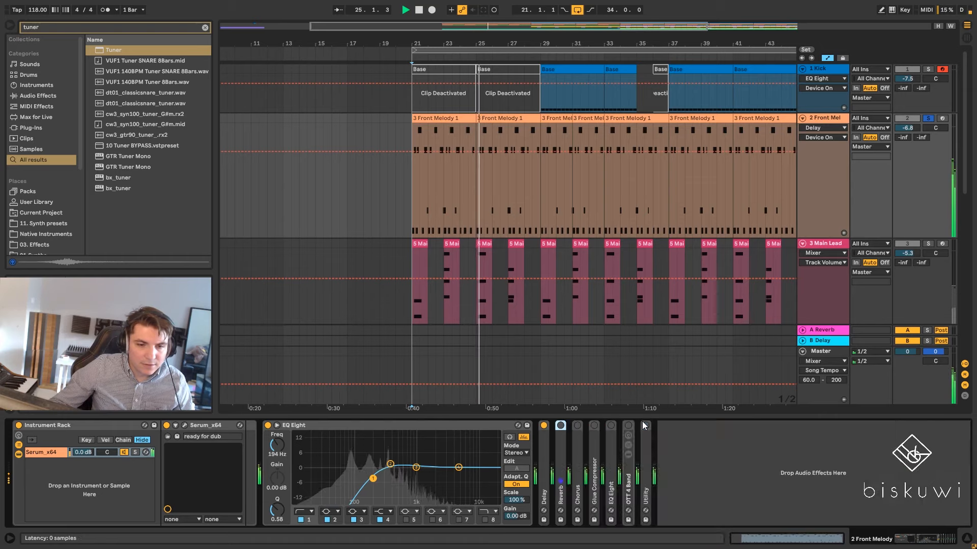
# - Unfold and turn on Front Melody's Chorus and Glue Compressor devices, and replay from bar 21
pyautogui.doubleClick(576, 444)
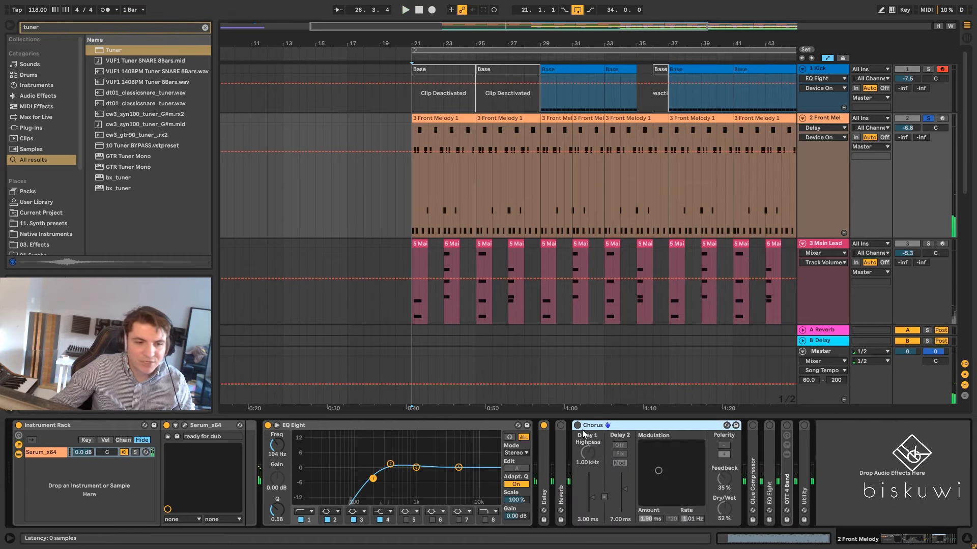
pyautogui.click(577, 425)
pyautogui.press('space')
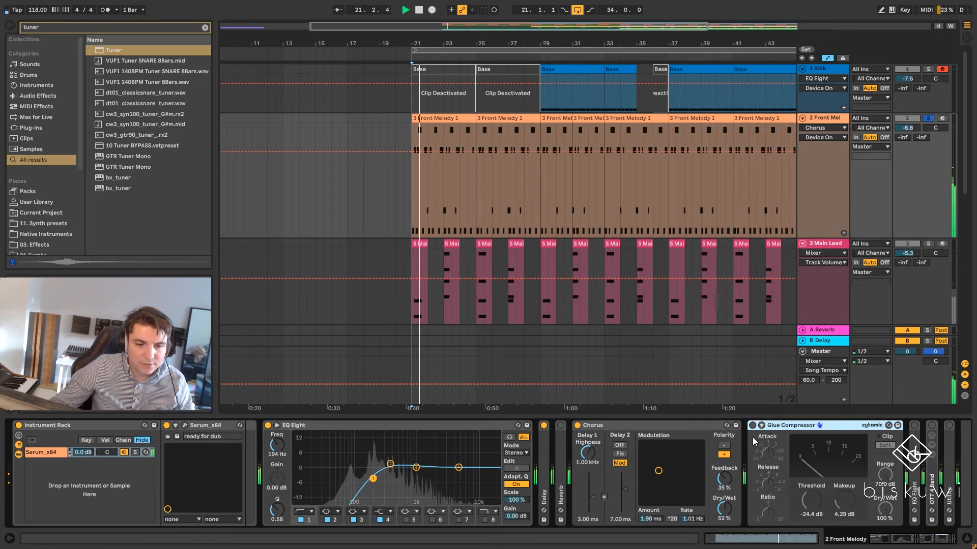
pyautogui.doubleClick(753, 436)
pyautogui.click(751, 425)
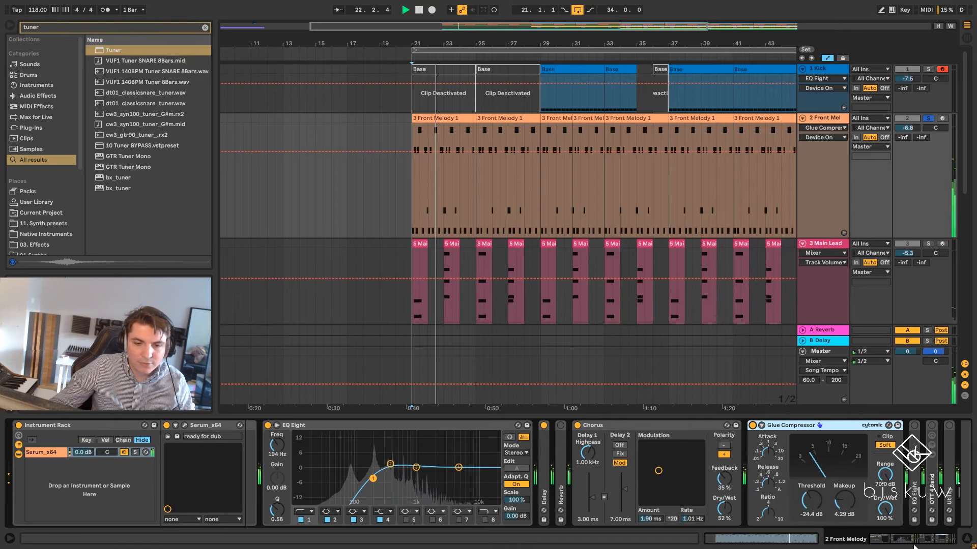
# - Unfold and turn on the second EQ Eight after the Glue Compressor
pyautogui.hscroll(2, 887, 456)
pyautogui.doubleClick(871, 432)
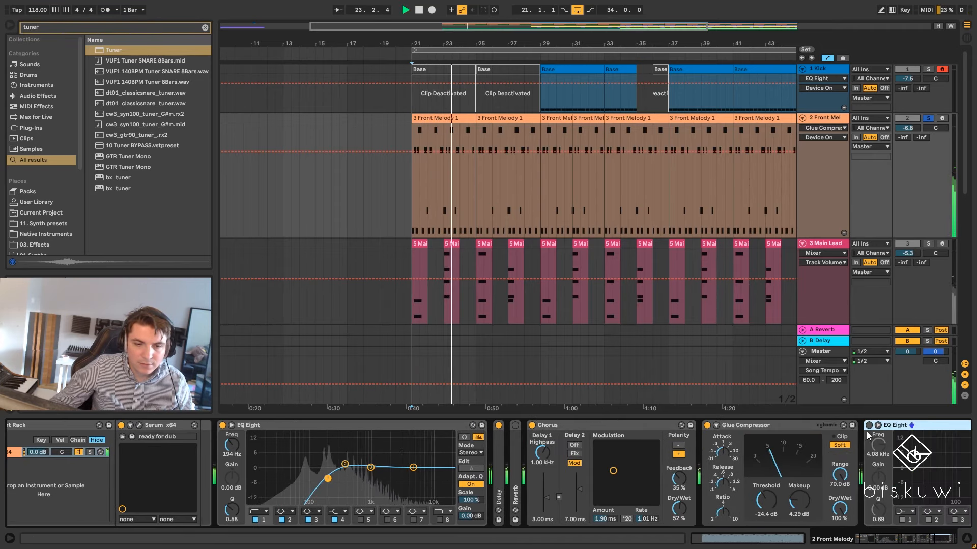
pyautogui.click(868, 425)
# - Unfold and turn on the OTT 4 Band rack, view its band gains and amounts, and stop playback
pyautogui.moveTo(876, 541); pyautogui.dragTo(898, 538)
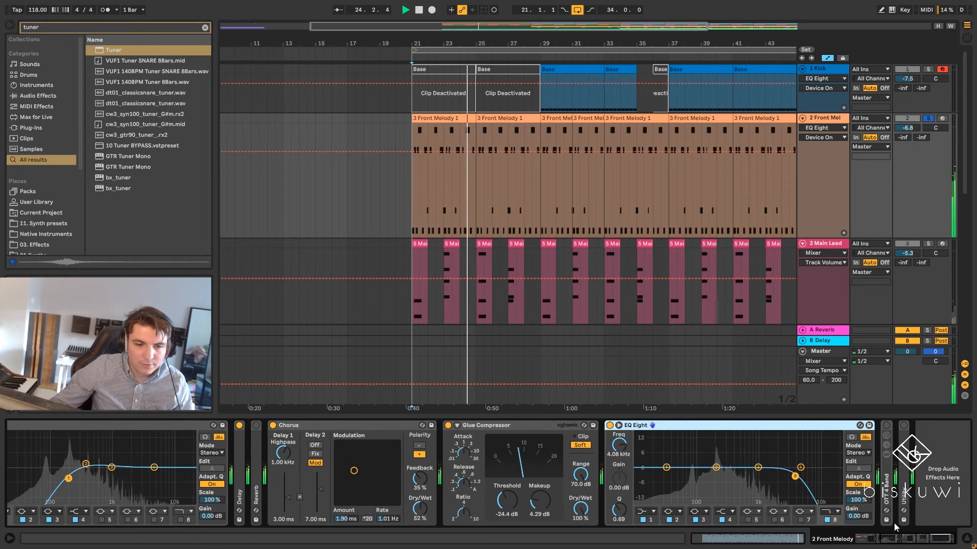
pyautogui.doubleClick(888, 473)
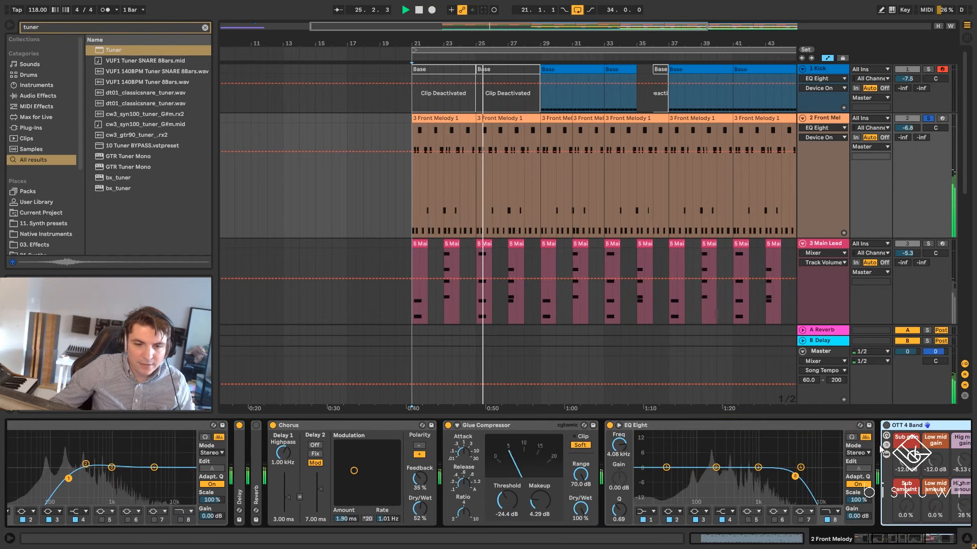
pyautogui.moveTo(895, 540); pyautogui.dragTo(912, 540)
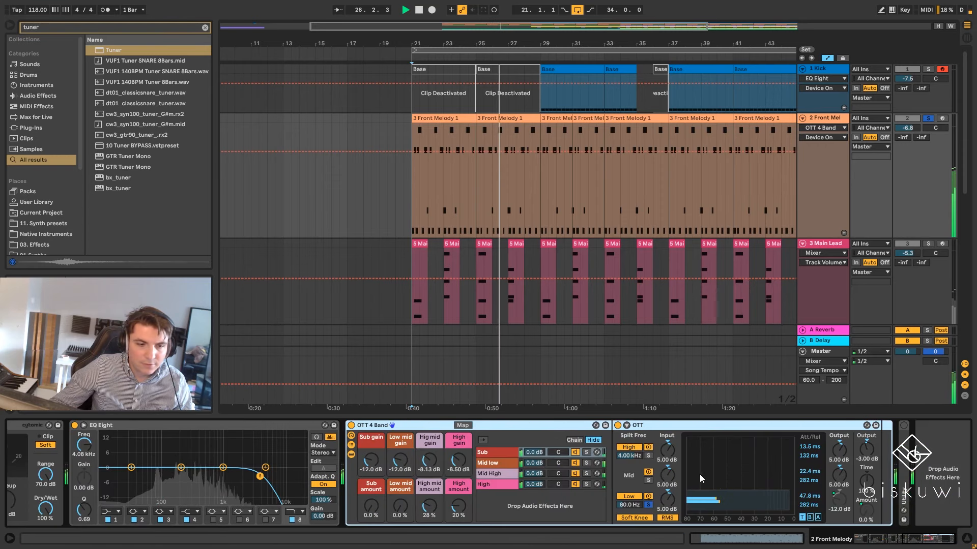
pyautogui.press('space')
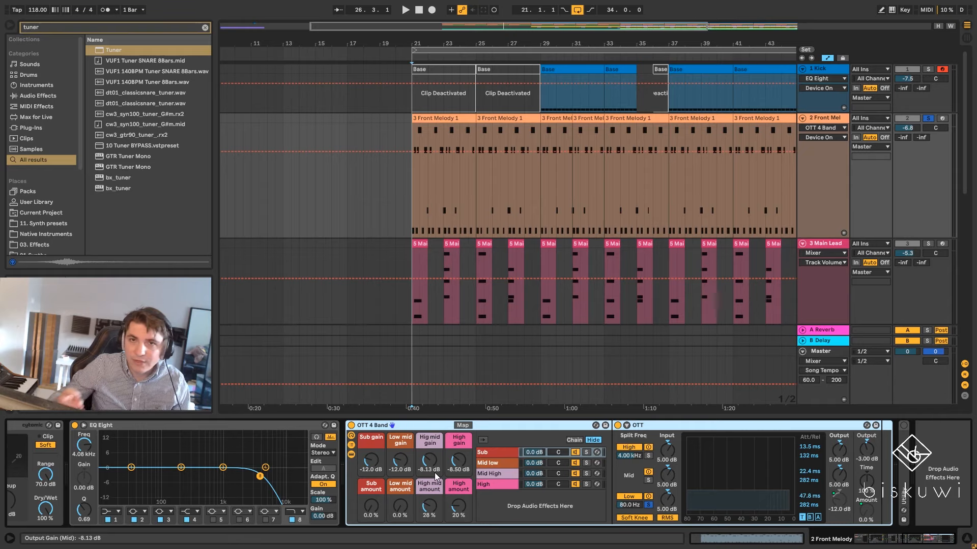
# - Compare Front Melody with the OTT 4 Band rack bypassed and re-enabled during playback from bar 21, and stop playback
pyautogui.click(351, 425)
pyautogui.press('space')
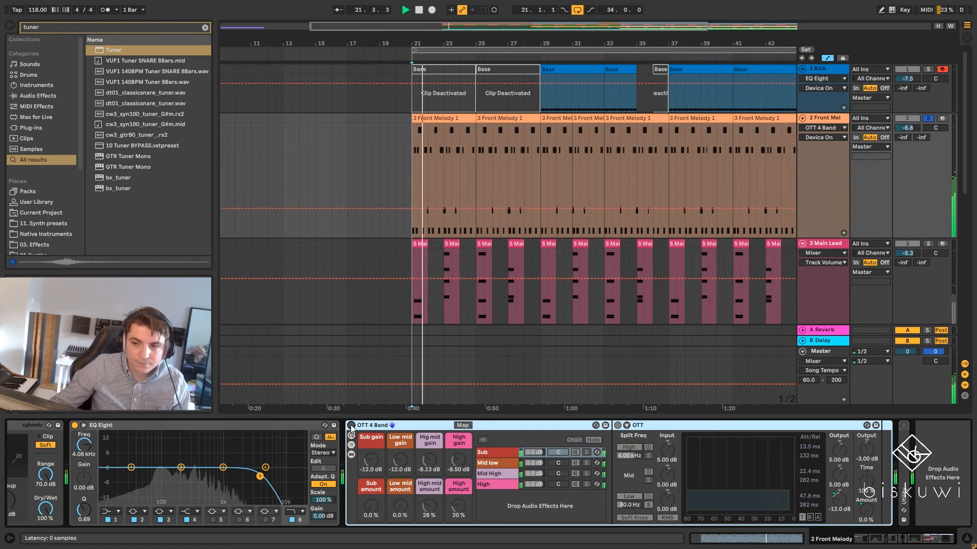
pyautogui.click(351, 426)
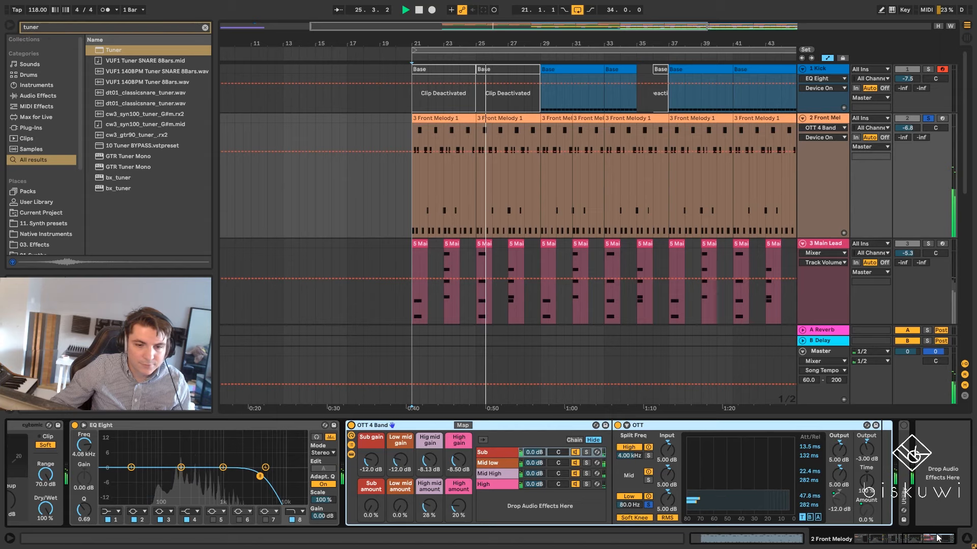
pyautogui.press('space')
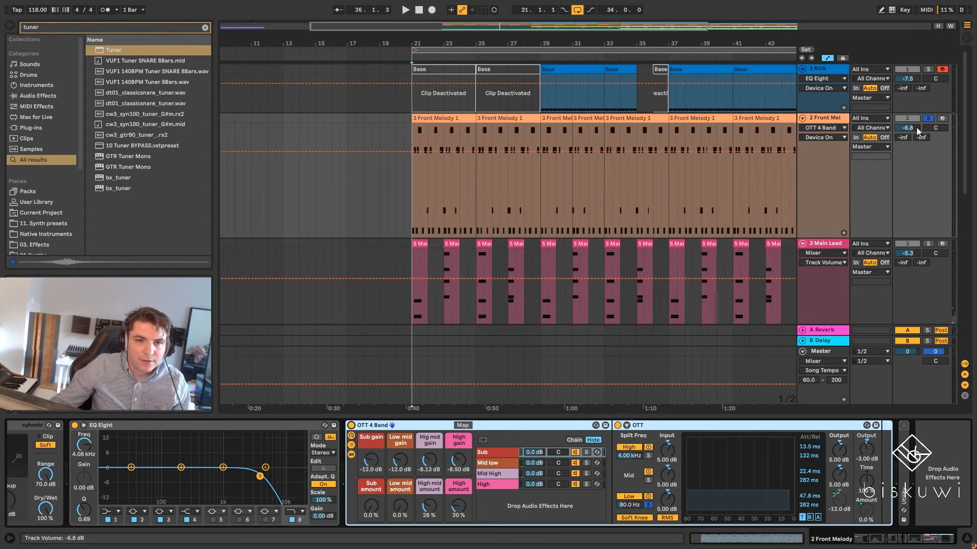
# - Show the Utility device's Gain automation on the Front Melody track
pyautogui.click(820, 128)
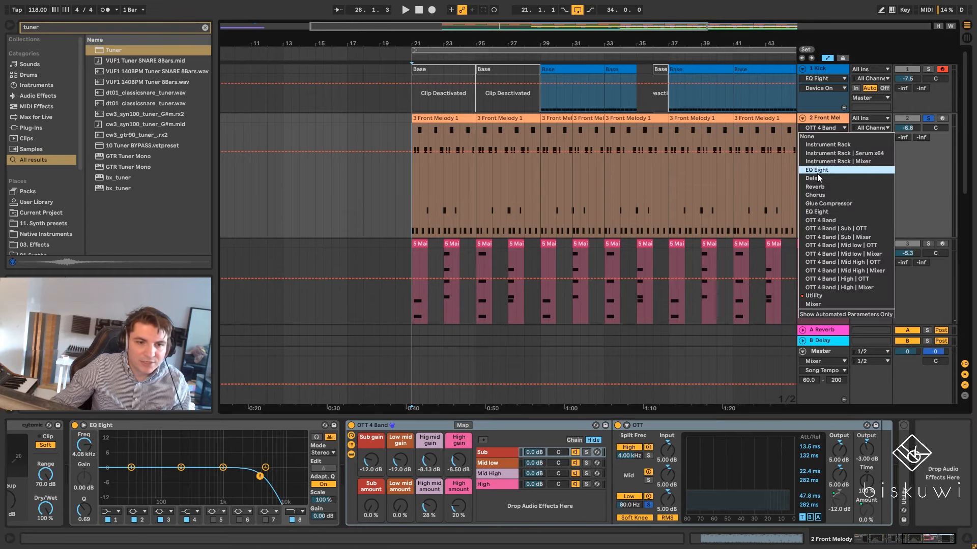
pyautogui.click(811, 297)
pyautogui.click(824, 138)
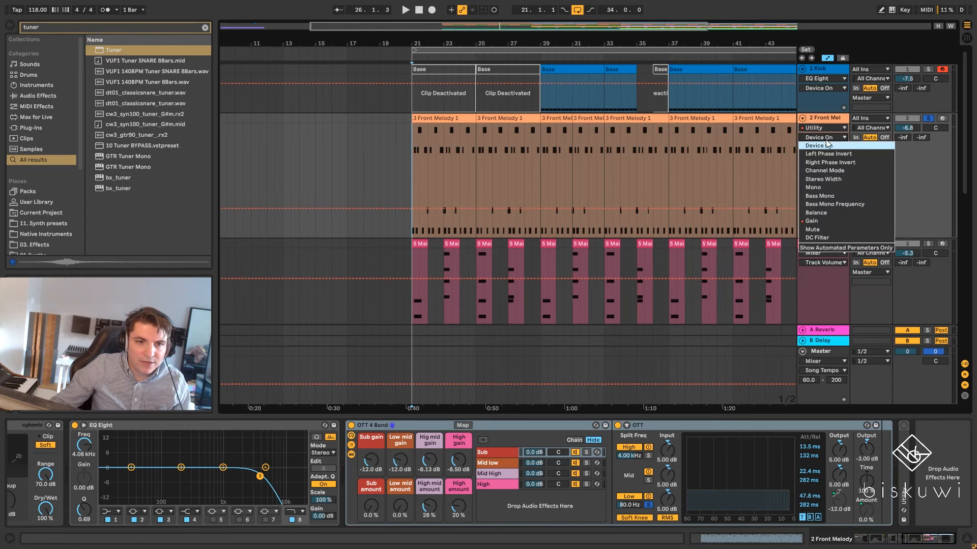
pyautogui.click(812, 221)
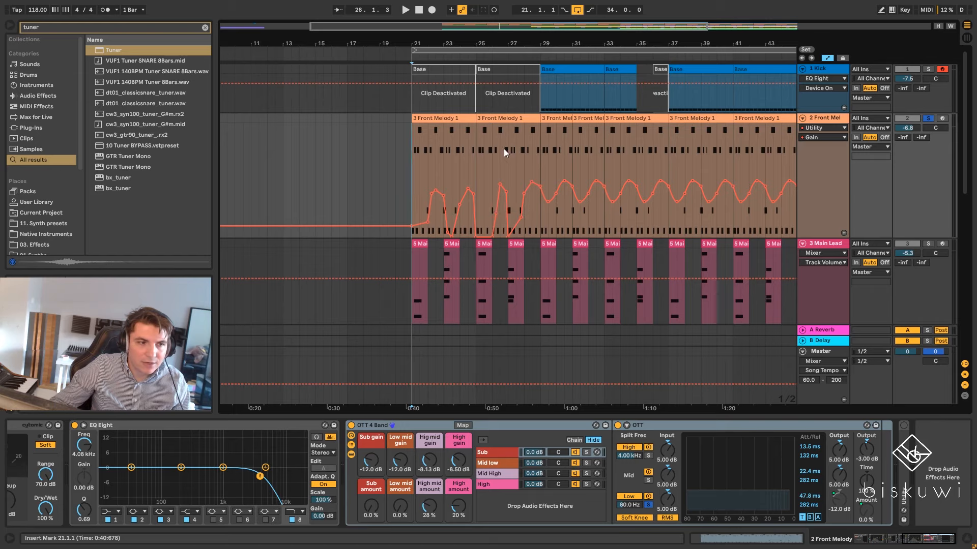
# - Audition the Front Melody's gain automation, jumping to bar 29, and stop playback
pyautogui.press('space')
pyautogui.click(538, 101)
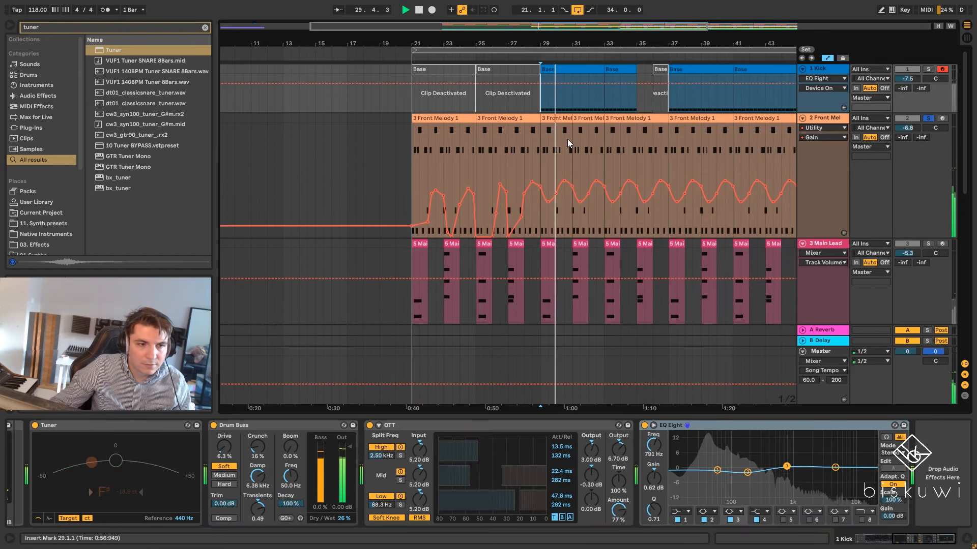
pyautogui.press('space')
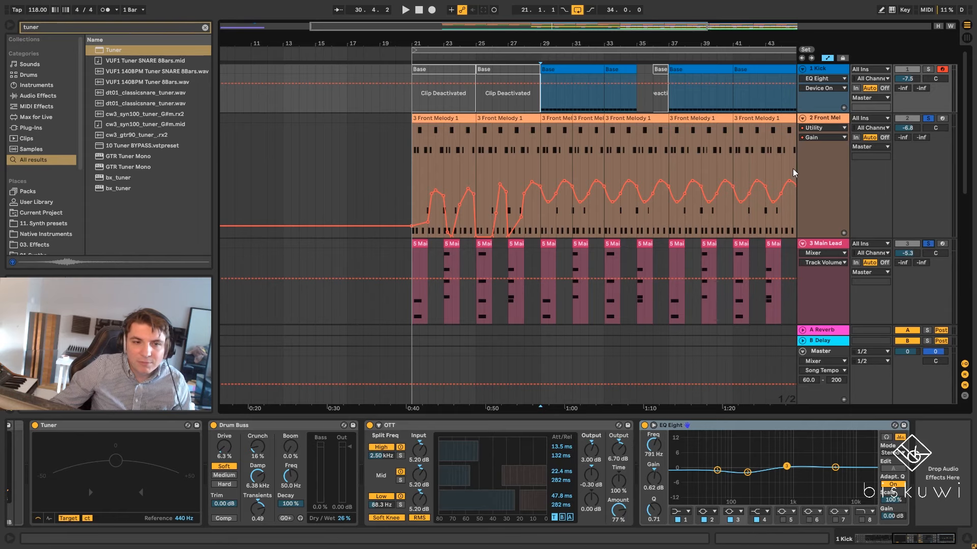
# - Play the soloed Front Melody and Main Lead together from bar 25, and stop playback
pyautogui.click(475, 141)
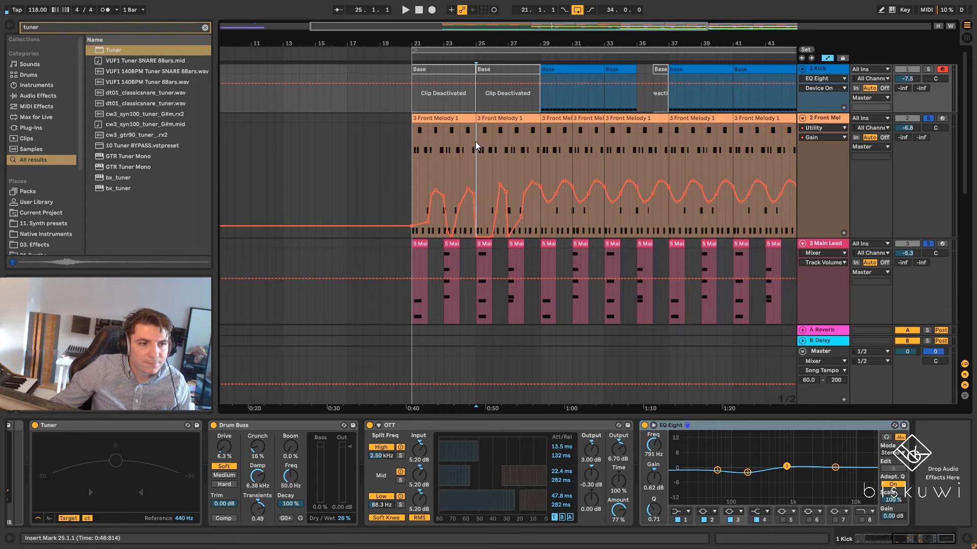
pyautogui.press('space')
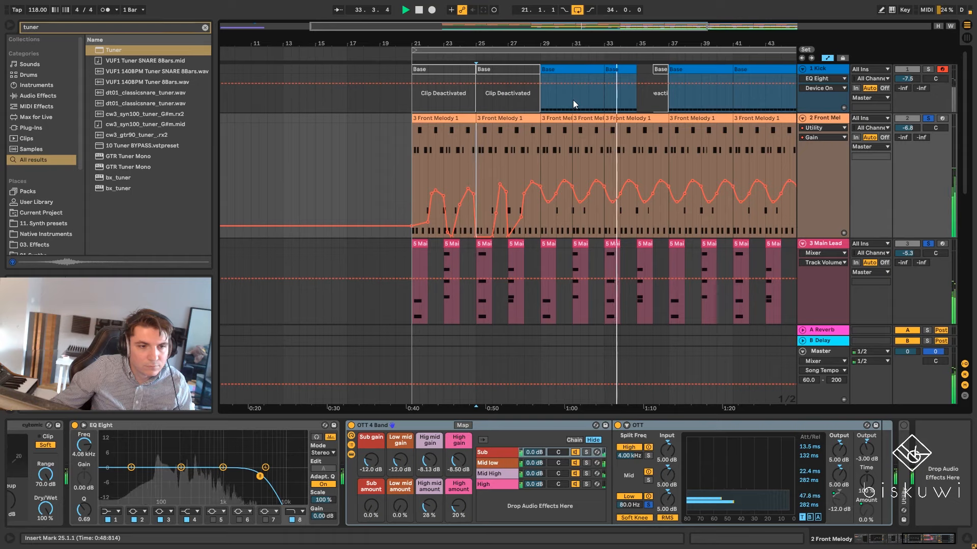
pyautogui.press('space')
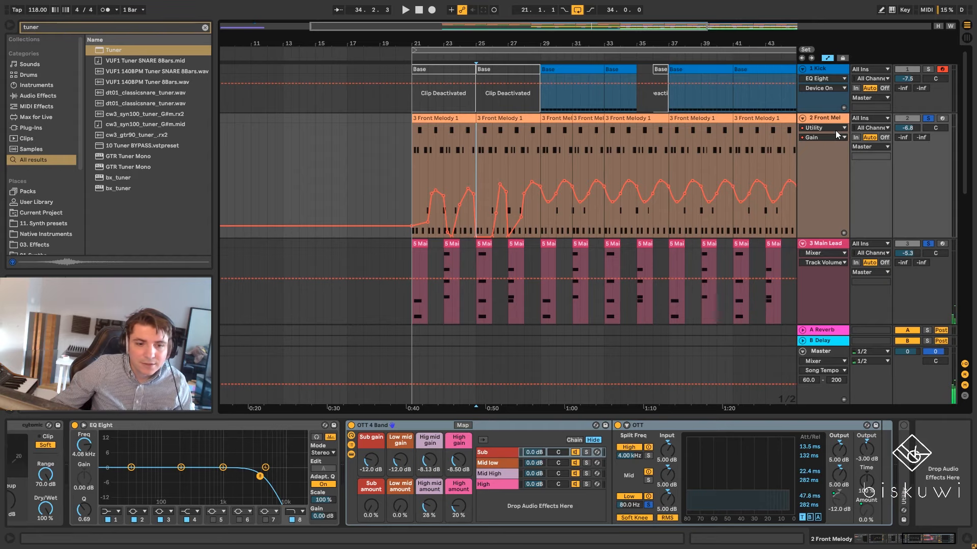
# - Unsolo Front Melody and Main Lead, and fold all of Main Lead's effect devices
pyautogui.click(928, 118)
pyautogui.click(928, 244)
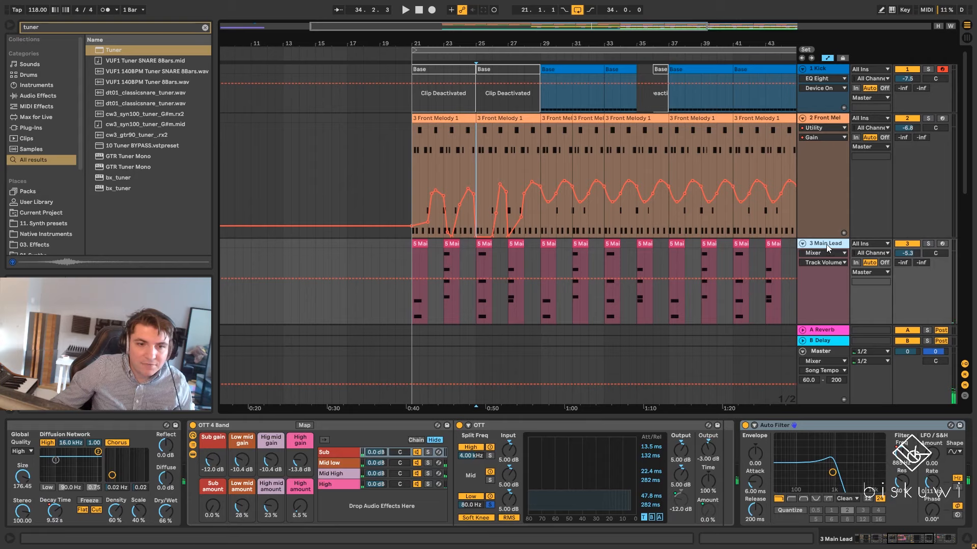
pyautogui.doubleClick(810, 425)
pyautogui.doubleClick(357, 427)
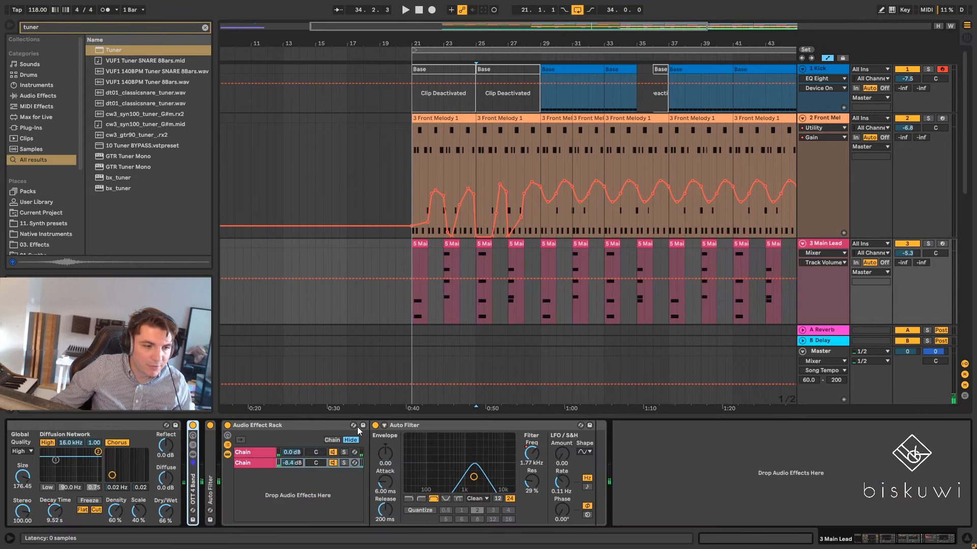
pyautogui.doubleClick(308, 427)
pyautogui.moveTo(924, 539); pyautogui.dragTo(889, 538)
pyautogui.doubleClick(612, 426)
pyautogui.doubleClick(445, 425)
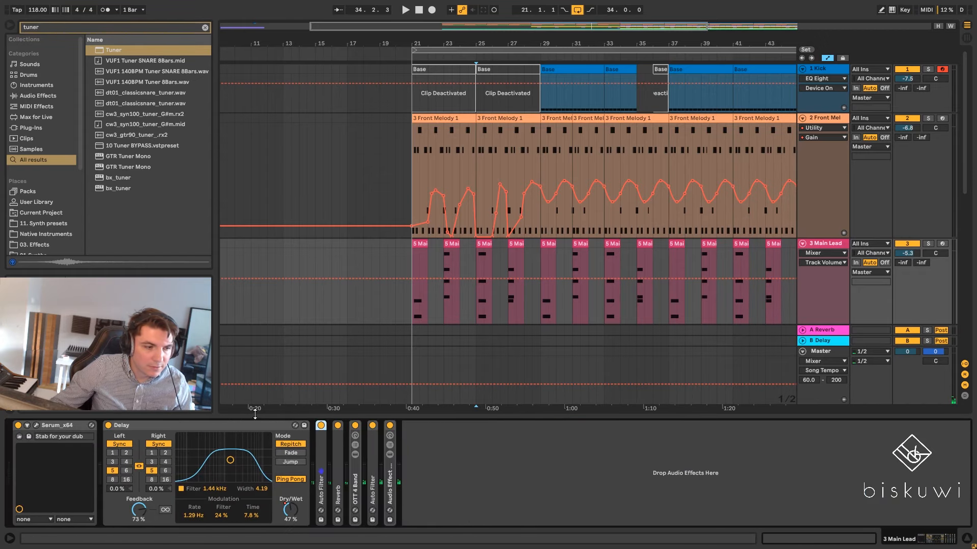
pyautogui.doubleClick(239, 426)
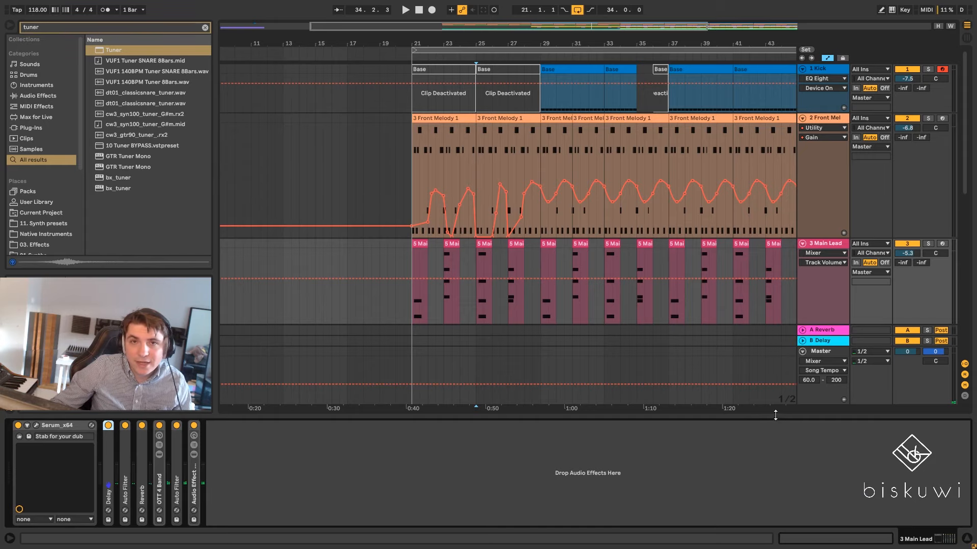
# - Open Main Lead's Serum window and turn off the track's Delay, both Auto Filters, Reverb, OTT 4 Band and Audio Effect Rack
pyautogui.click(36, 425)
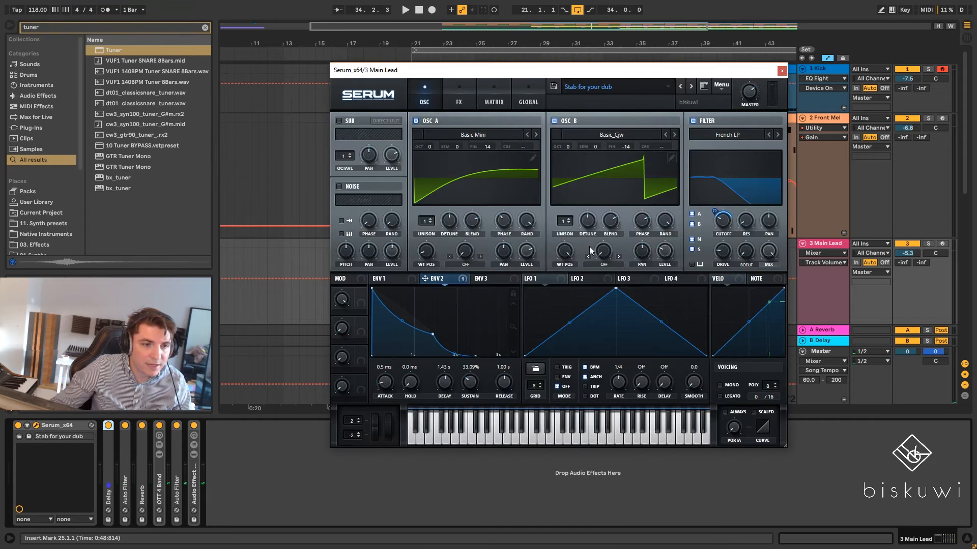
pyautogui.click(125, 426)
pyautogui.click(142, 425)
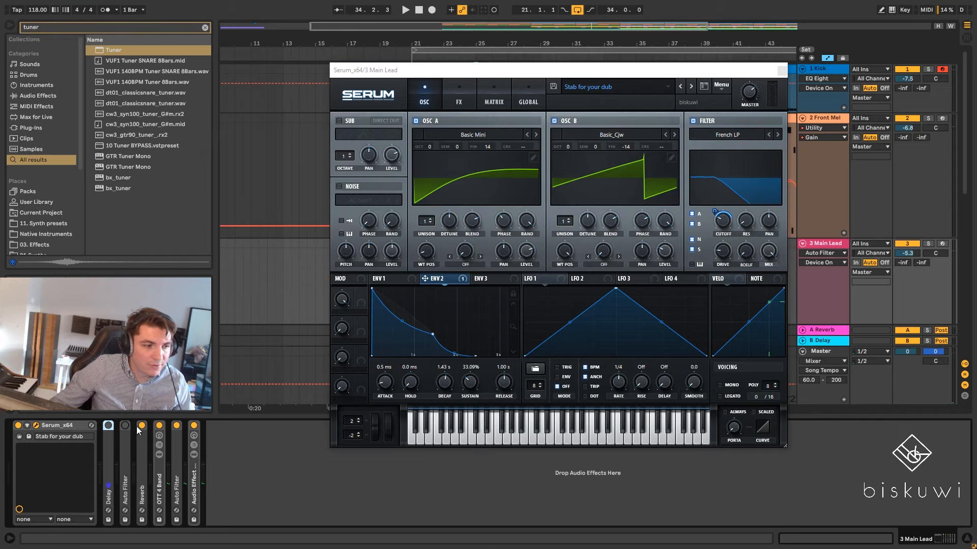
pyautogui.click(160, 425)
pyautogui.click(176, 425)
pyautogui.click(193, 425)
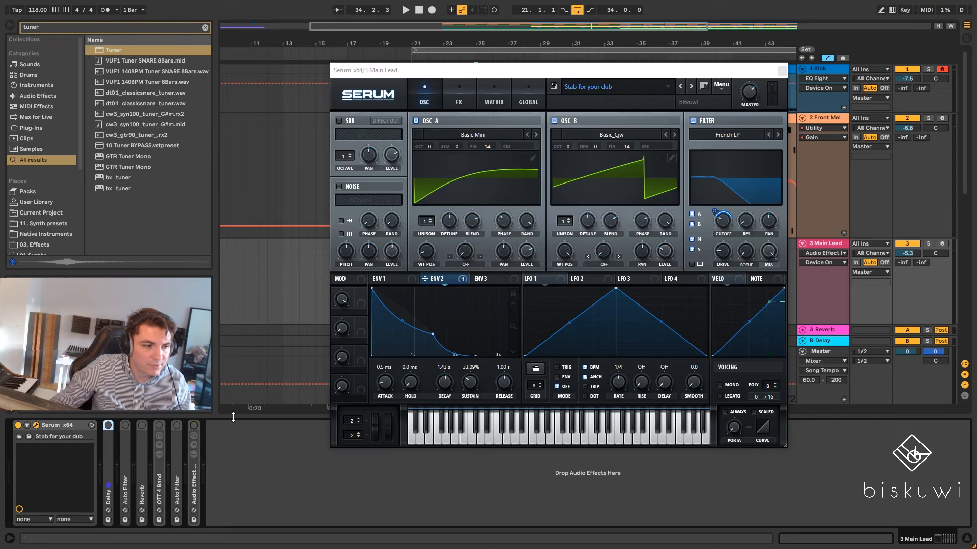
# - Solo Main Lead during playback, move the Serum window off the clips, and audition the dry sound from bar 31
pyautogui.press('space')
pyautogui.moveTo(534, 77); pyautogui.dragTo(468, 272)
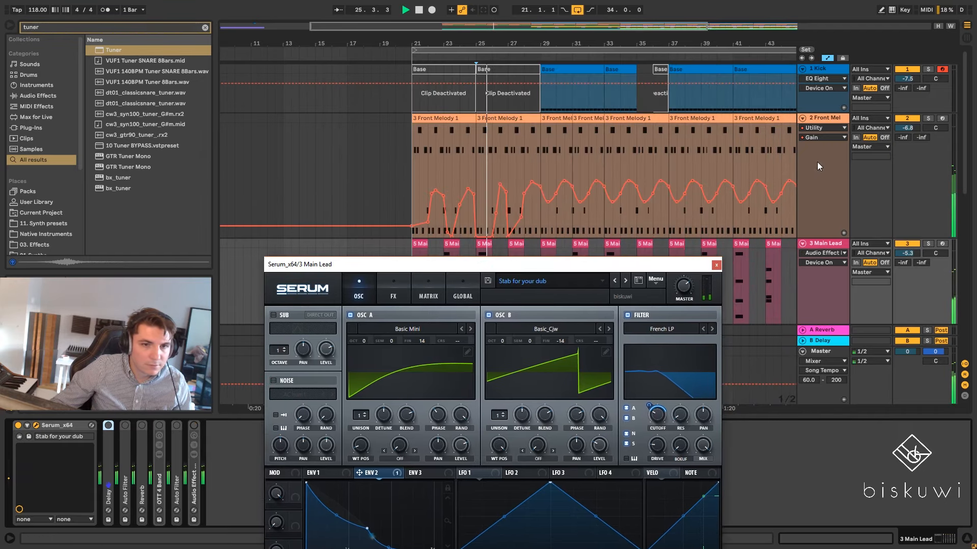
pyautogui.click(928, 118)
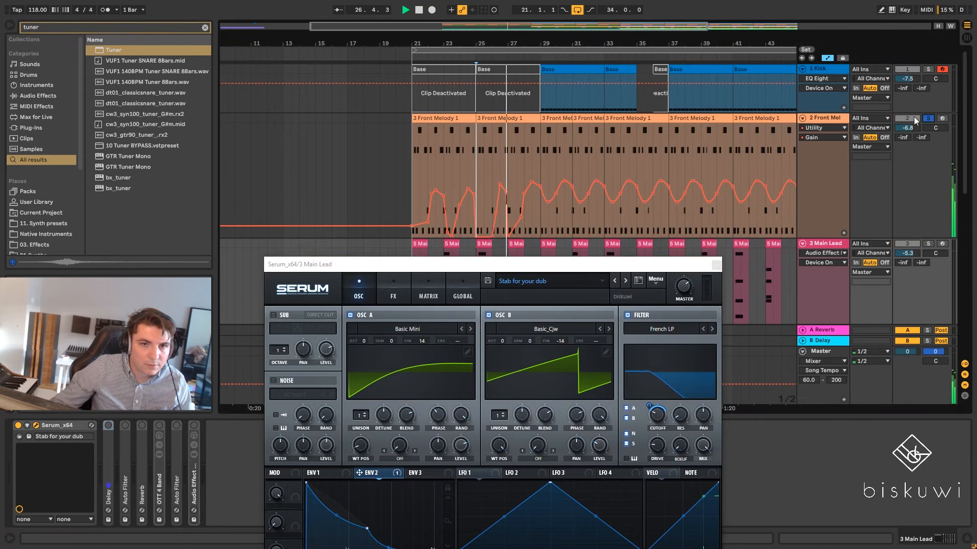
pyautogui.click(928, 244)
pyautogui.moveTo(664, 263); pyautogui.dragTo(462, 90)
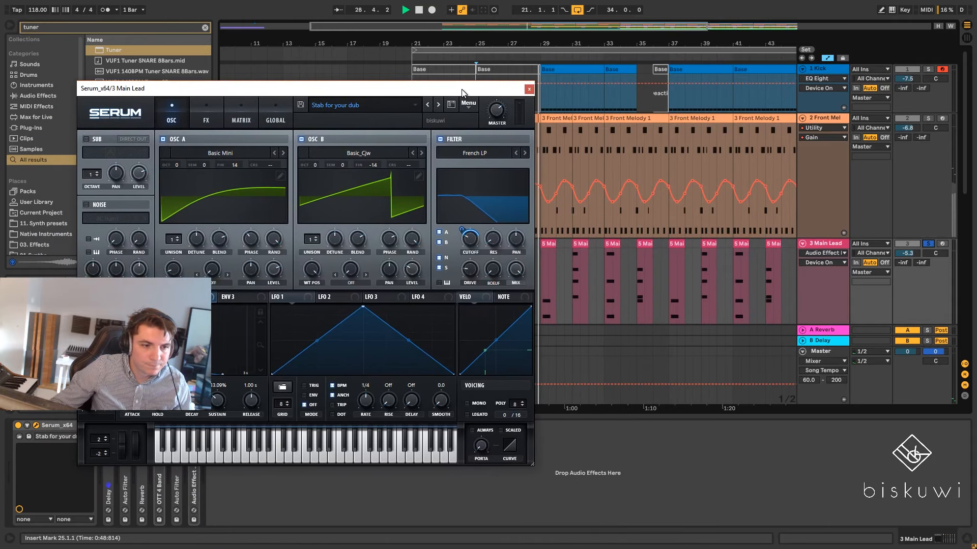
pyautogui.click(571, 263)
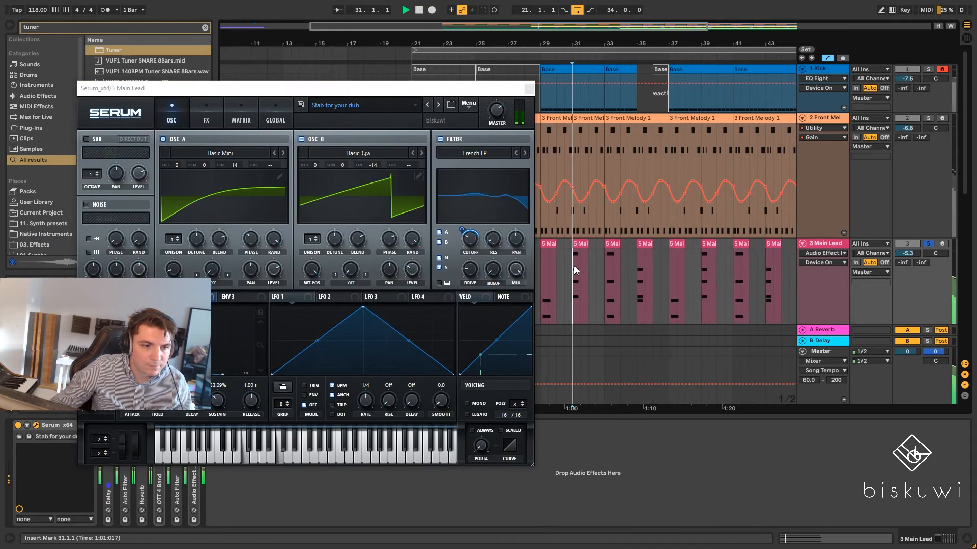
pyautogui.press('space')
# - Centre the Serum window and replay Main Lead from bar 31 to hear its two oscillators
pyautogui.moveTo(423, 88); pyautogui.dragTo(586, 88)
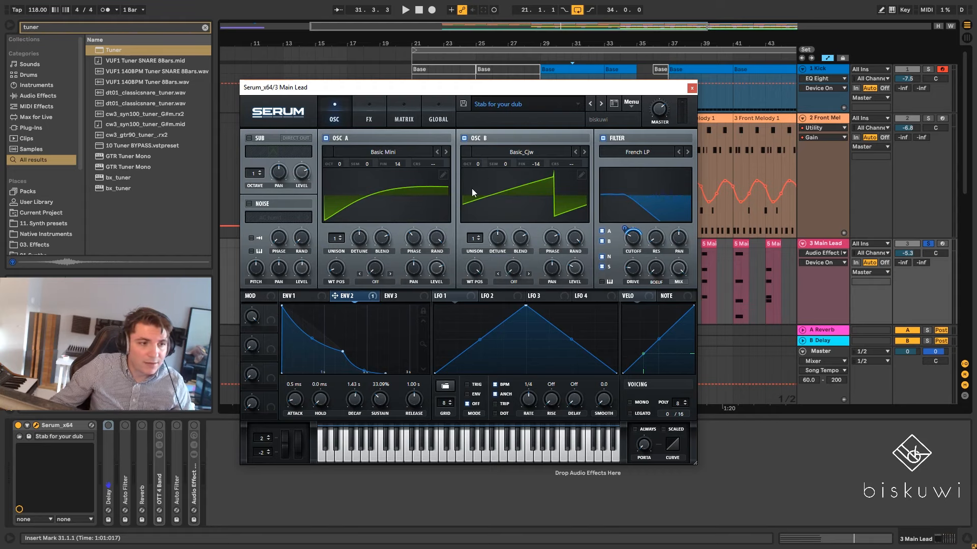
pyautogui.press('space')
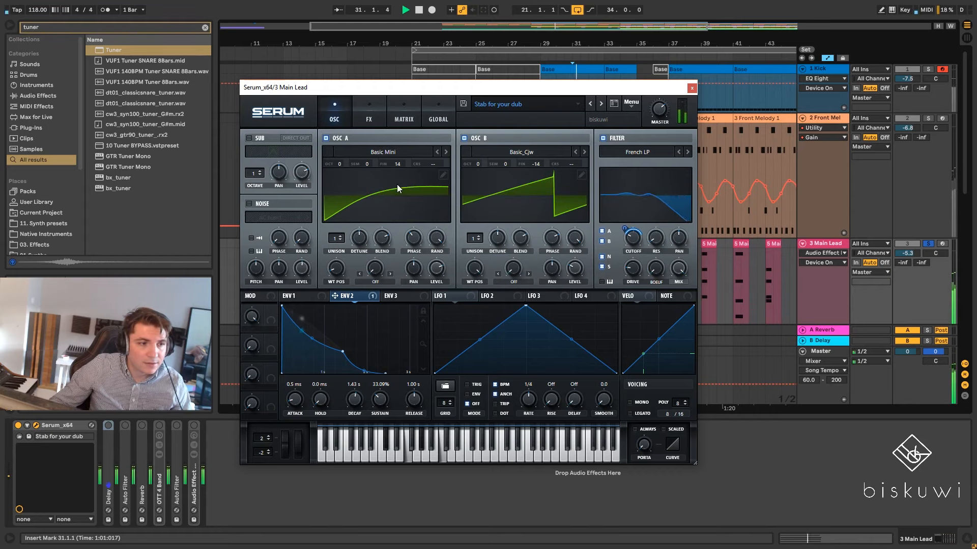
pyautogui.click(419, 10)
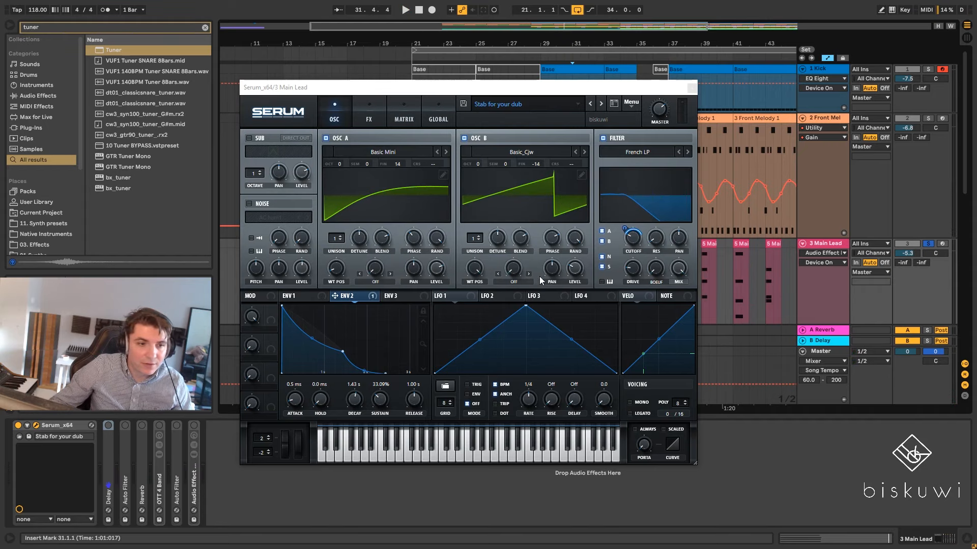
pyautogui.press('space')
# - View Serum's Env 1 and Env 2, and replay the stab from bar 31 to hear the filter envelope
pyautogui.click(301, 297)
pyautogui.click(355, 296)
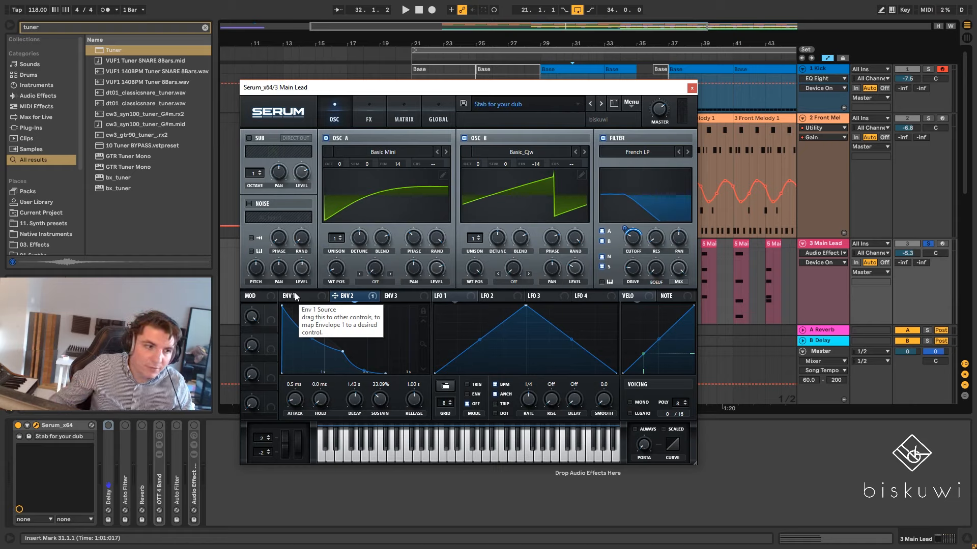
pyautogui.press('space')
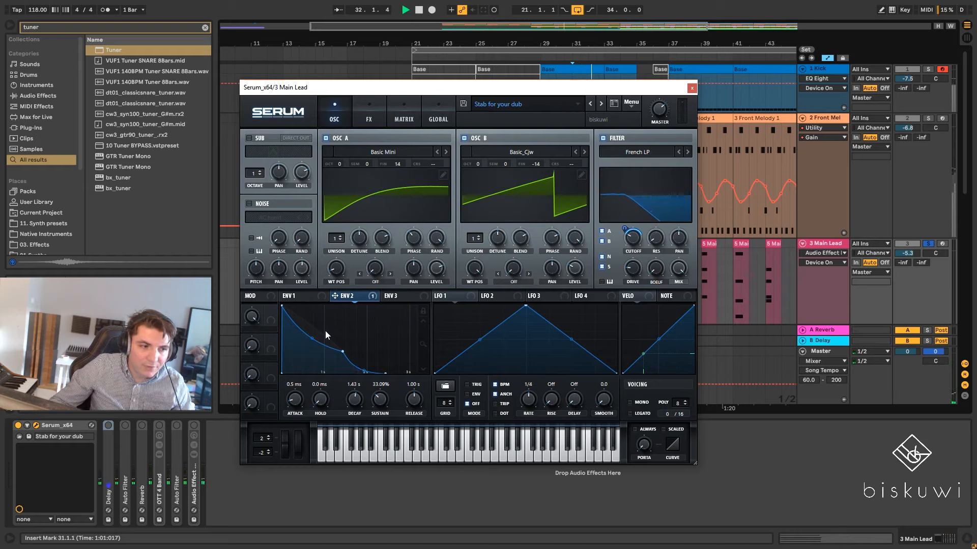
pyautogui.press('space')
pyautogui.press('space')
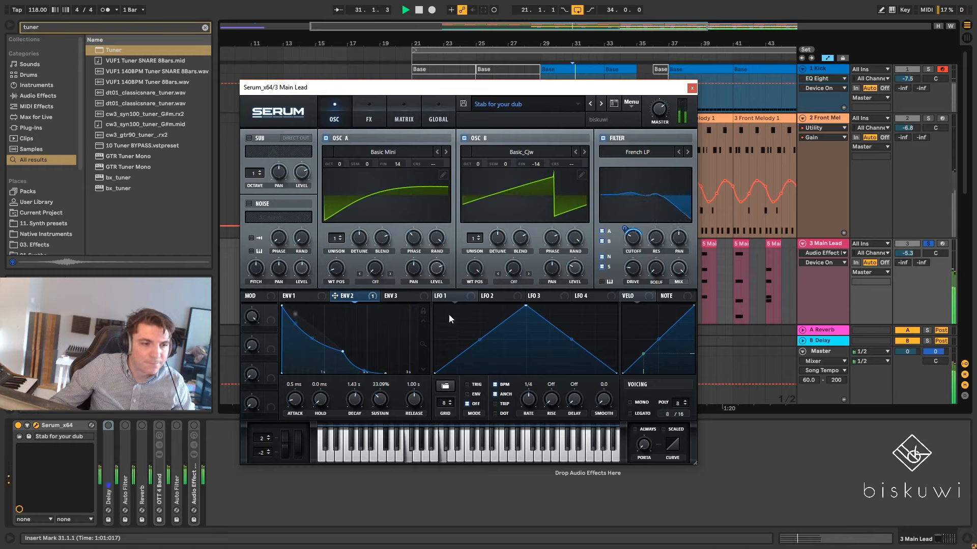
pyautogui.press('space')
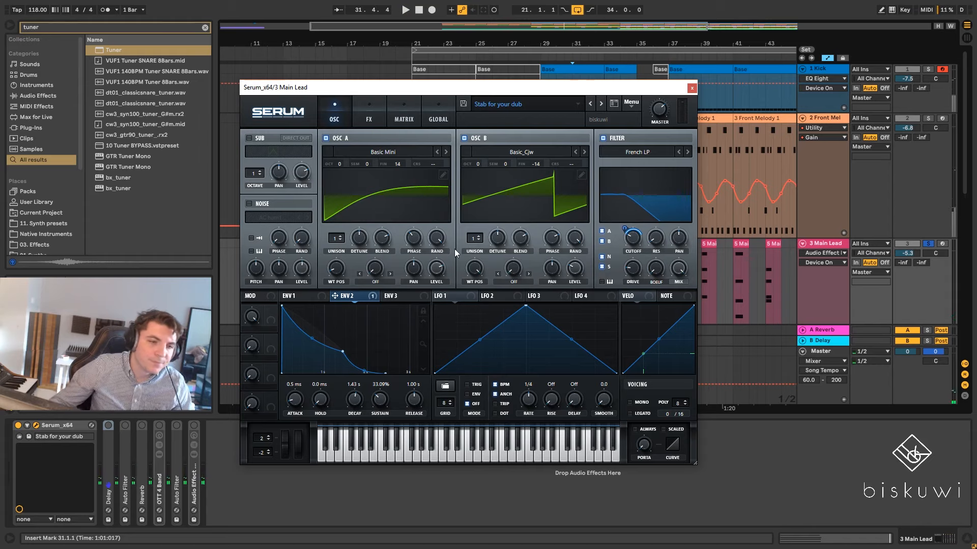
pyautogui.press('space')
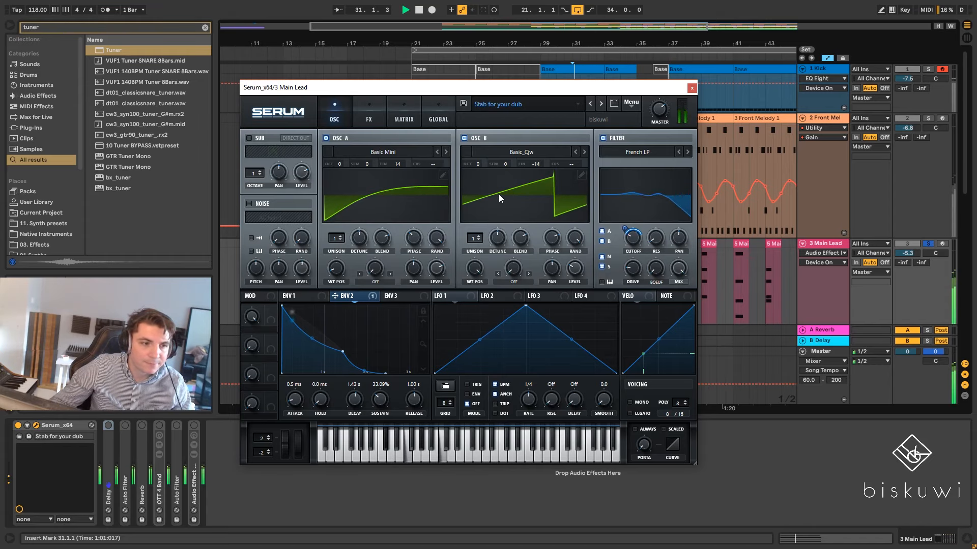
# - Turn on the Chorus in Serum's effects section and return to the oscillator page
pyautogui.click(363, 117)
pyautogui.click(254, 200)
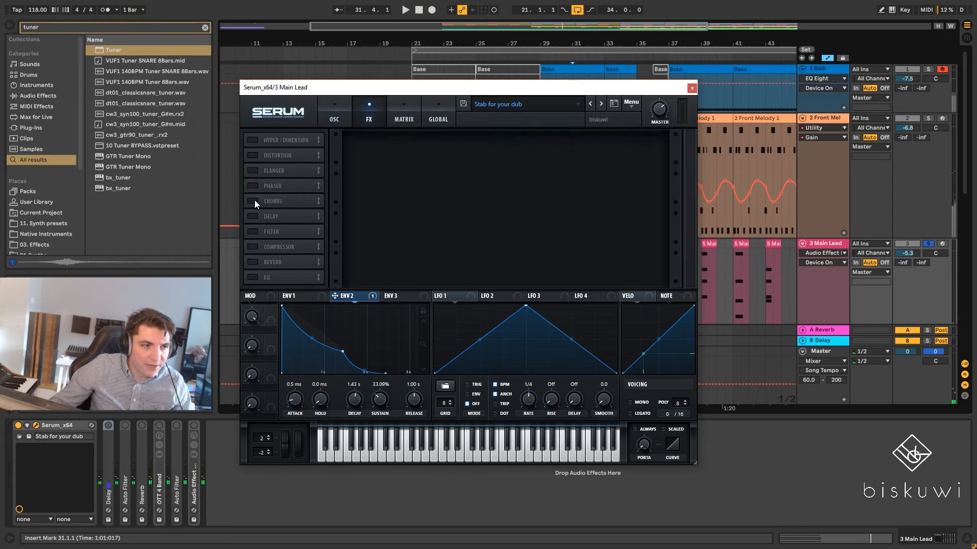
pyautogui.click(252, 201)
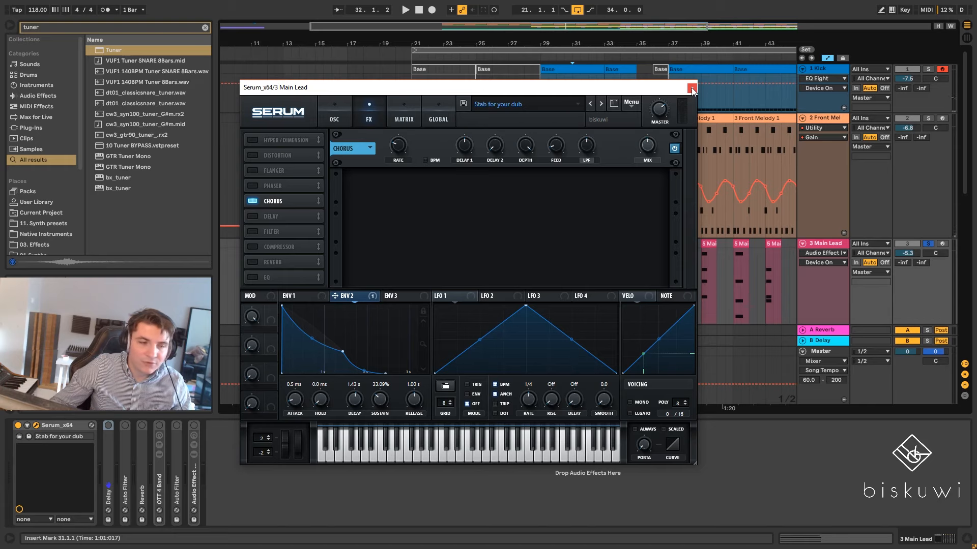
pyautogui.click(336, 112)
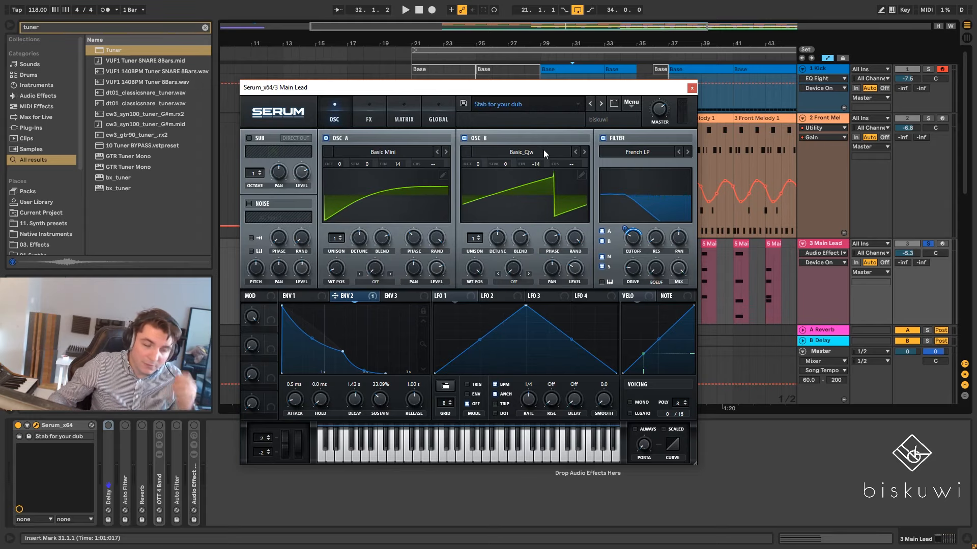
# - Close Serum, unfold and turn on Main Lead's Delay, and audition the track with it
pyautogui.click(691, 89)
pyautogui.doubleClick(108, 496)
pyautogui.click(108, 426)
pyautogui.press('space')
pyautogui.press('space')
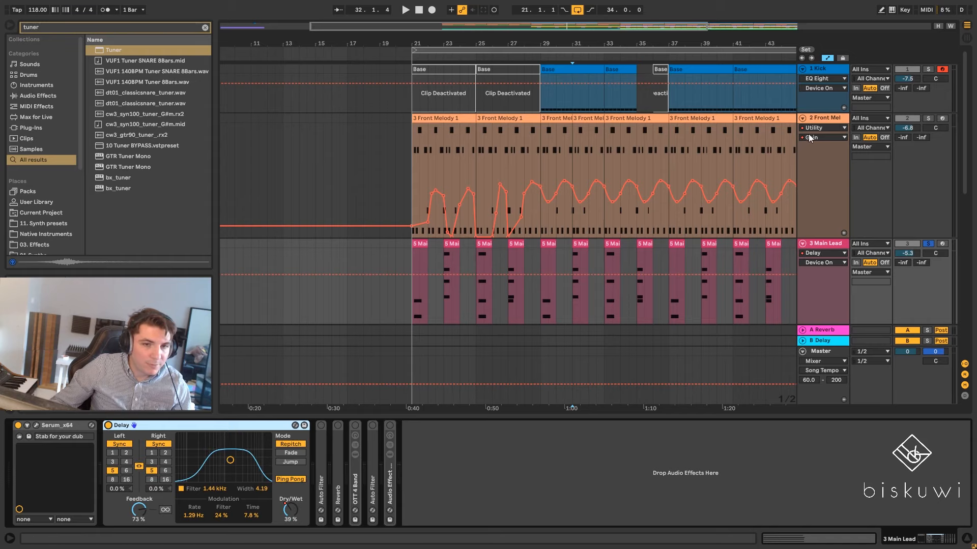
# - Show the Delay's Dry/Wet automation curve on the Main Lead lane and restore the overridden automation
pyautogui.click(834, 130)
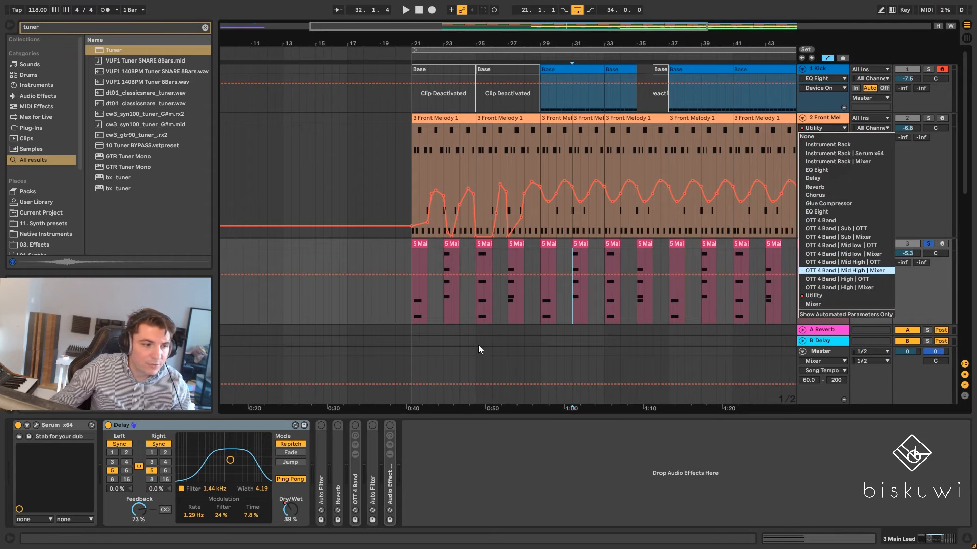
pyautogui.click(291, 509)
pyautogui.scroll(-4, 869, 178)
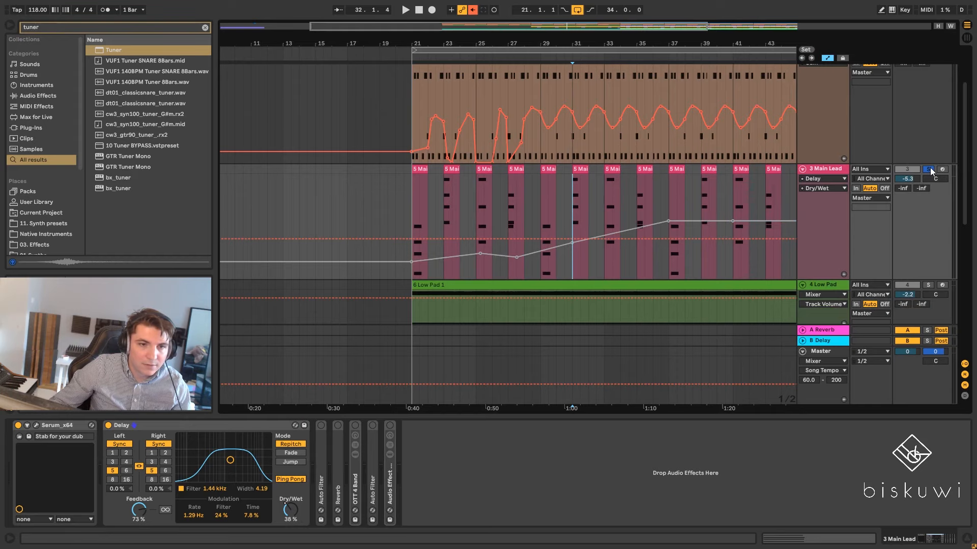
pyautogui.scroll(-1, 612, 200)
pyautogui.click(472, 10)
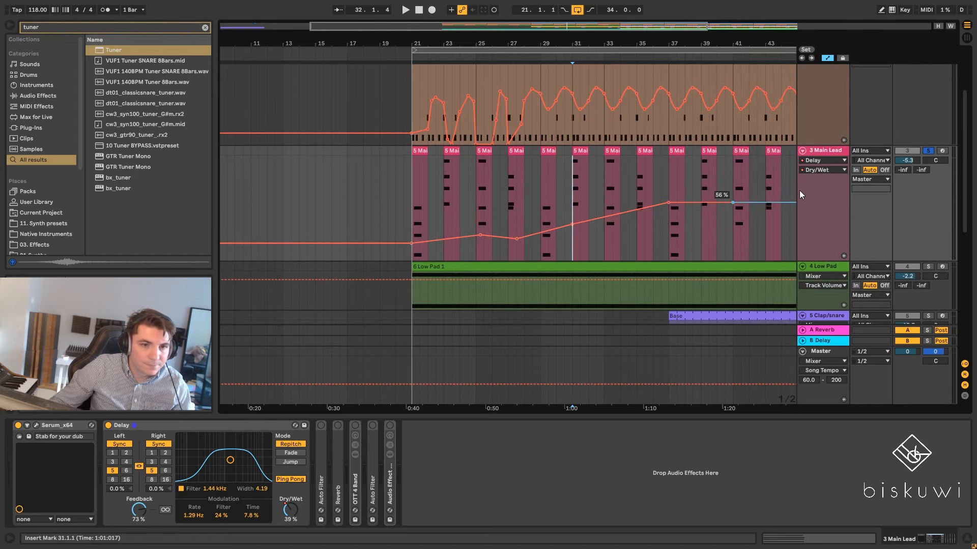
# - Switch the Front Melody lane from the Utility gain automation to another device so its gain curve is hidden
pyautogui.scroll(3, 820, 185)
pyautogui.click(822, 91)
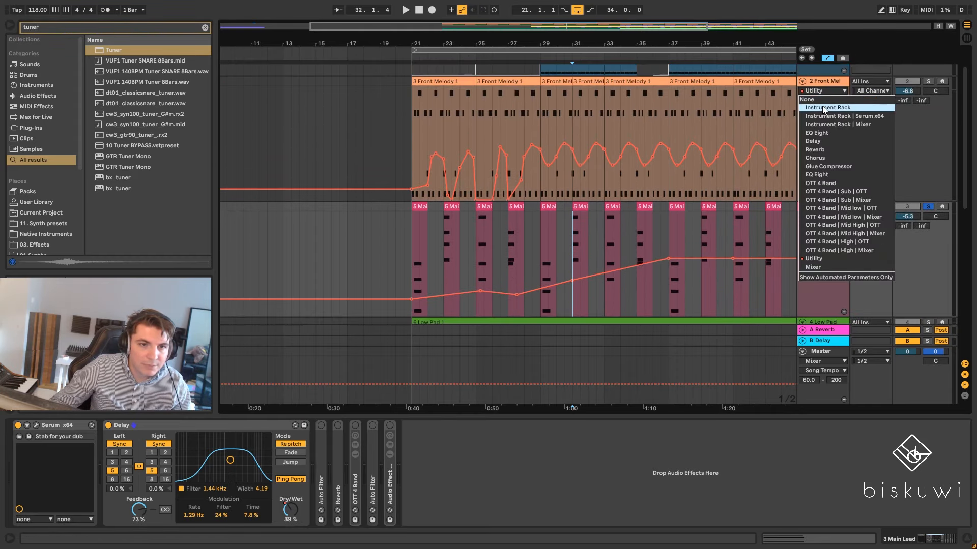
pyautogui.click(808, 115)
pyautogui.scroll(-2, 735, 217)
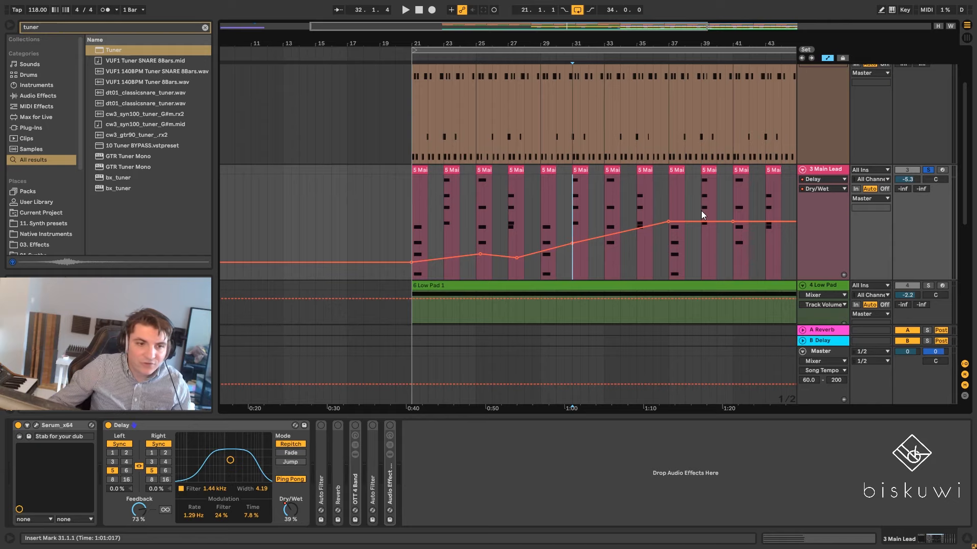
# - Play the soloed Main Lead from bar 37 to hear the Delay at its higher Dry/Wet level
pyautogui.click(671, 254)
pyautogui.press('space')
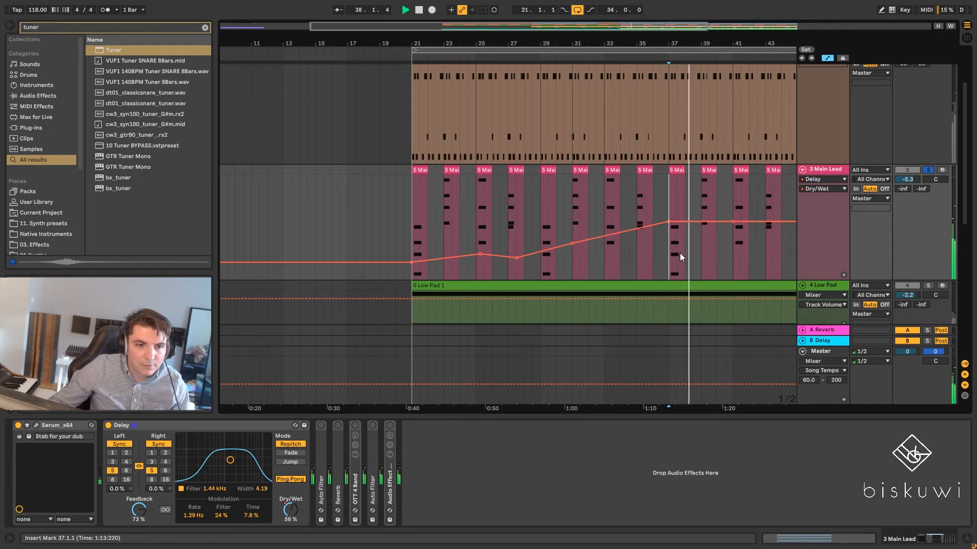
pyautogui.press('space')
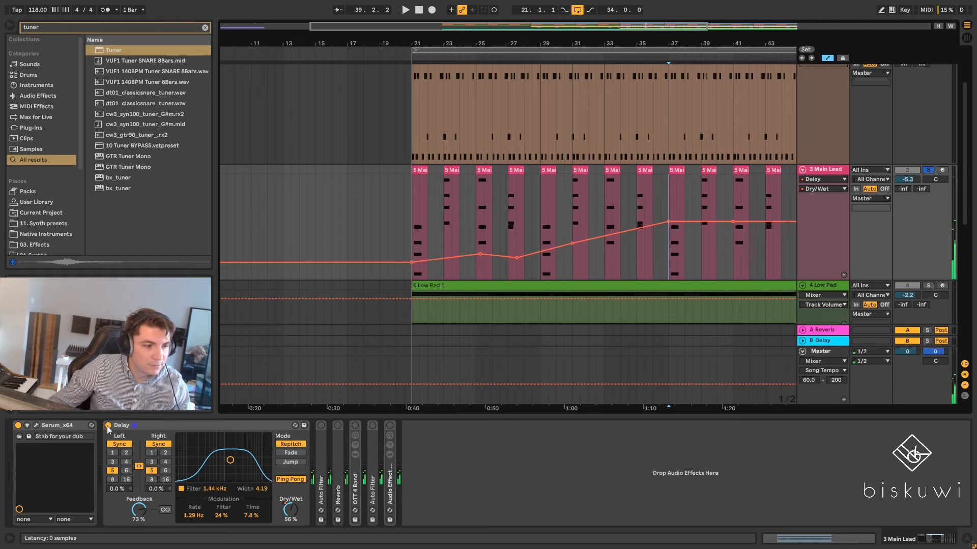
# - Toggle Main Lead's Delay off and back on, and unfold and turn on the Auto Filter that follows it
pyautogui.doubleClick(108, 426)
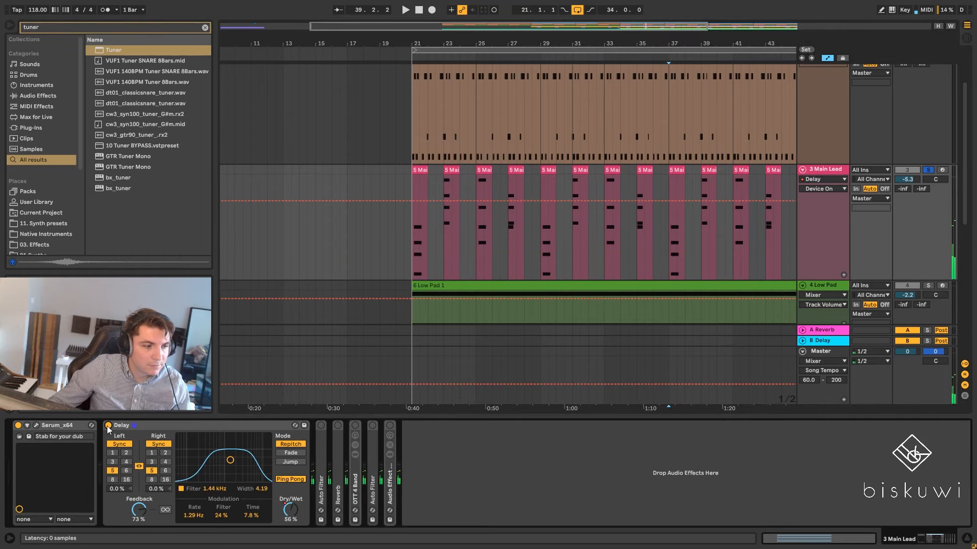
pyautogui.doubleClick(319, 453)
pyautogui.click(321, 425)
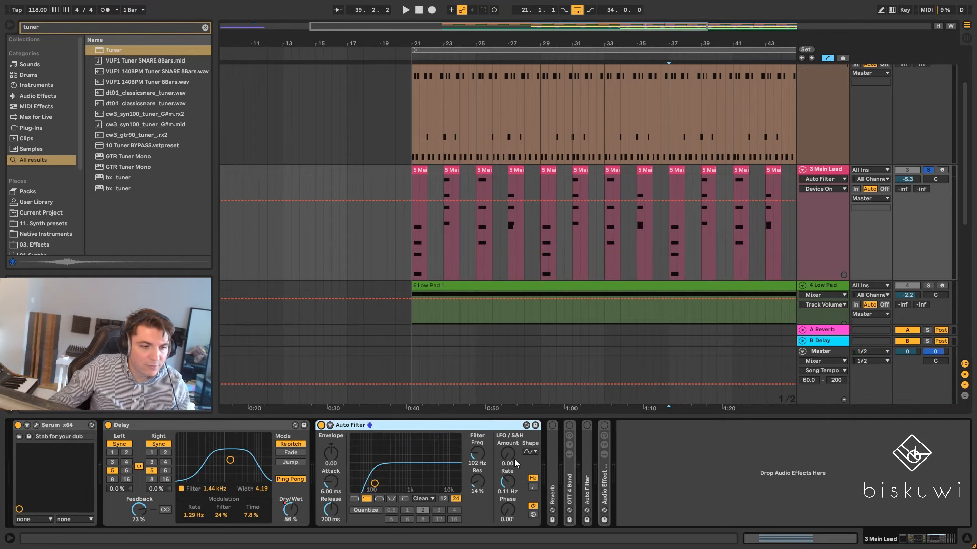
# - Unfold and turn on Main Lead's Reverb, audition it from bar 37, and compare its settings at bars 21 and 37
pyautogui.doubleClick(550, 459)
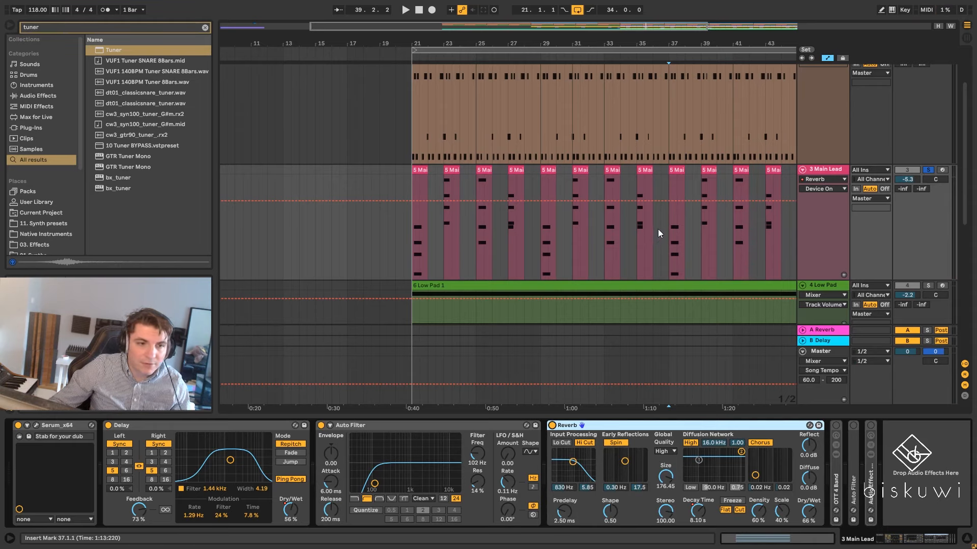
pyautogui.press('space')
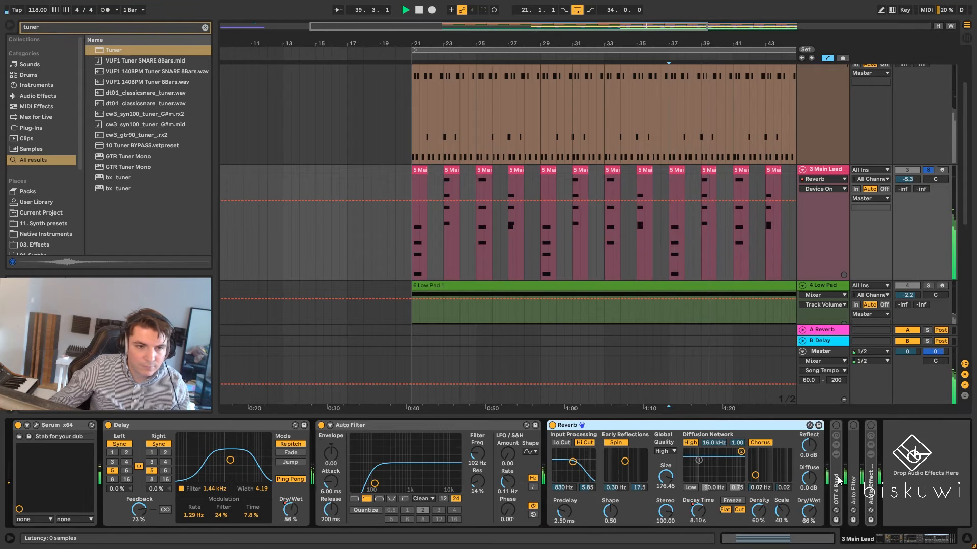
pyautogui.press('space')
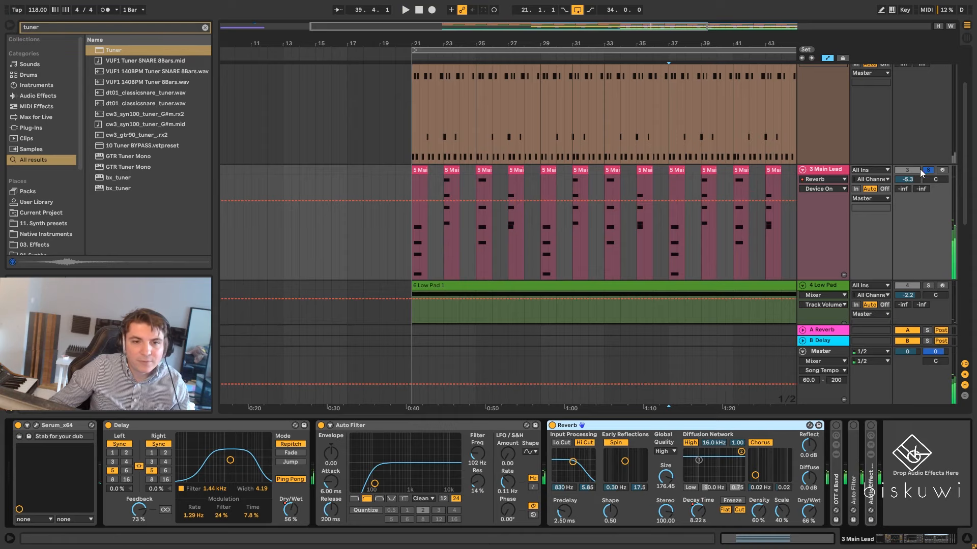
pyautogui.click(409, 226)
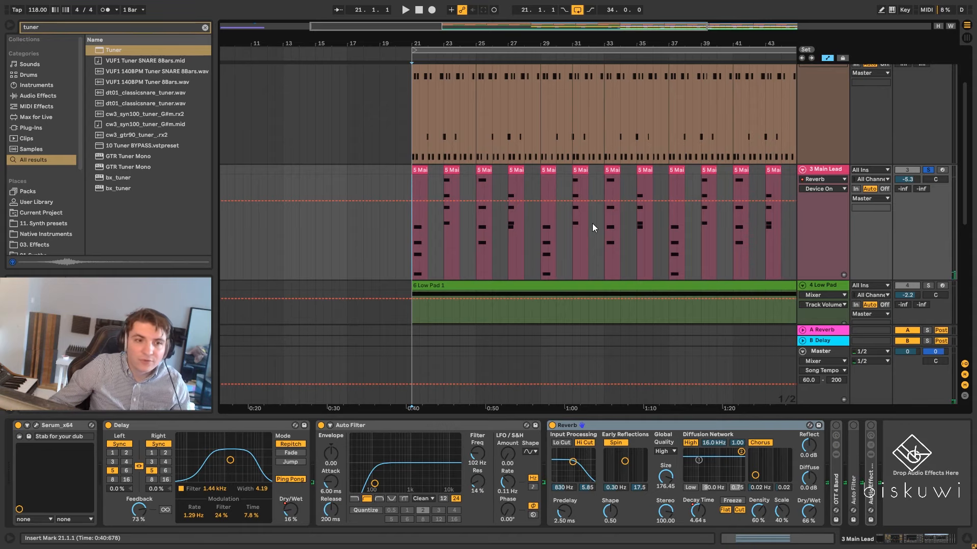
pyautogui.click(676, 239)
# - Unfold and turn on Main Lead's OTT 4 Band rack, and audition the track with it from bar 37
pyautogui.doubleClick(833, 478)
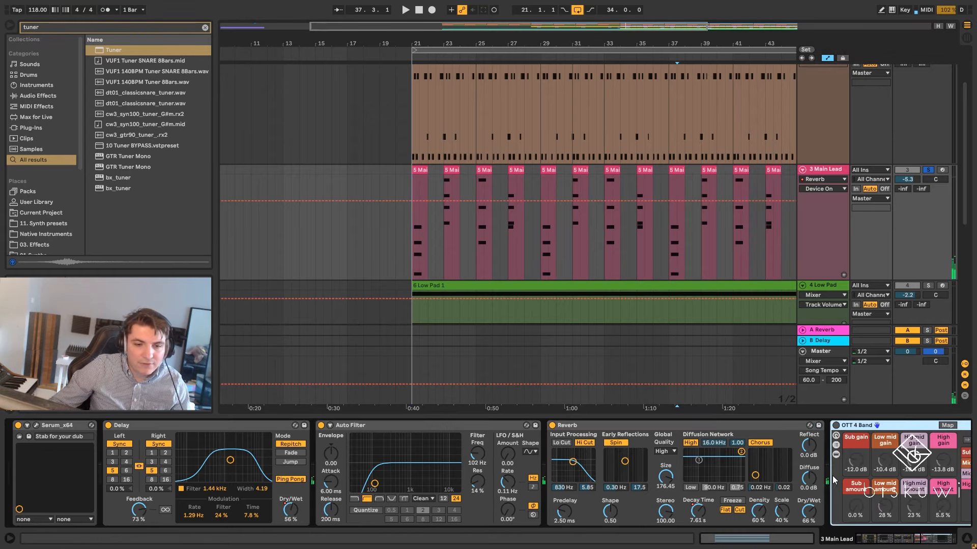
pyautogui.click(670, 249)
pyautogui.press('space')
pyautogui.click(836, 425)
pyautogui.hscroll(5, 814, 457)
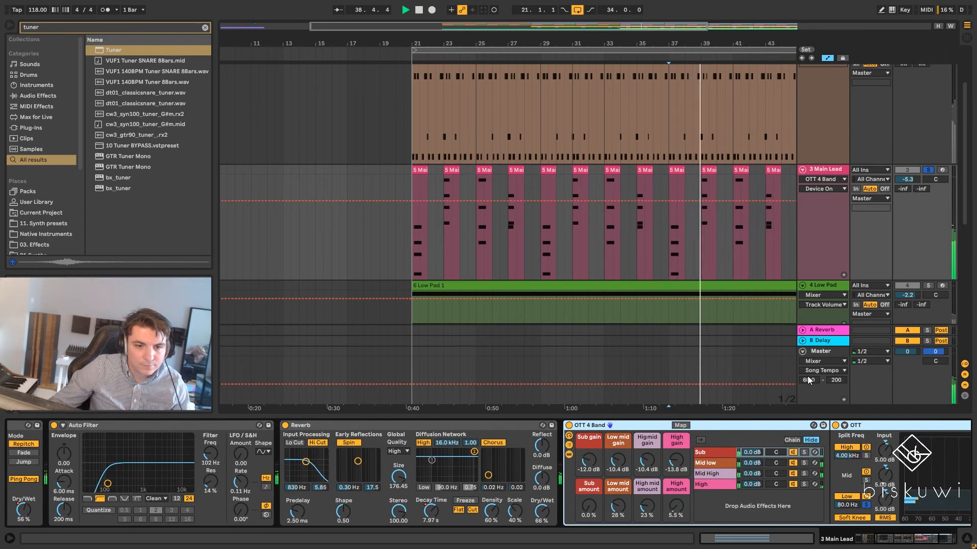
pyautogui.press('space')
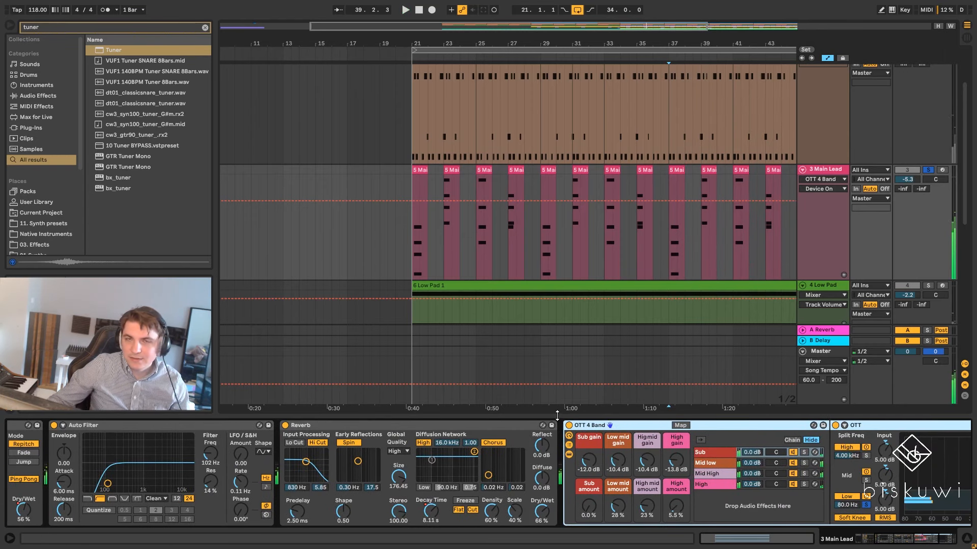
# - Return to bar 21, and unfold and turn on the Auto Filter after Main Lead's OTT 4 Band rack
pyautogui.click(411, 188)
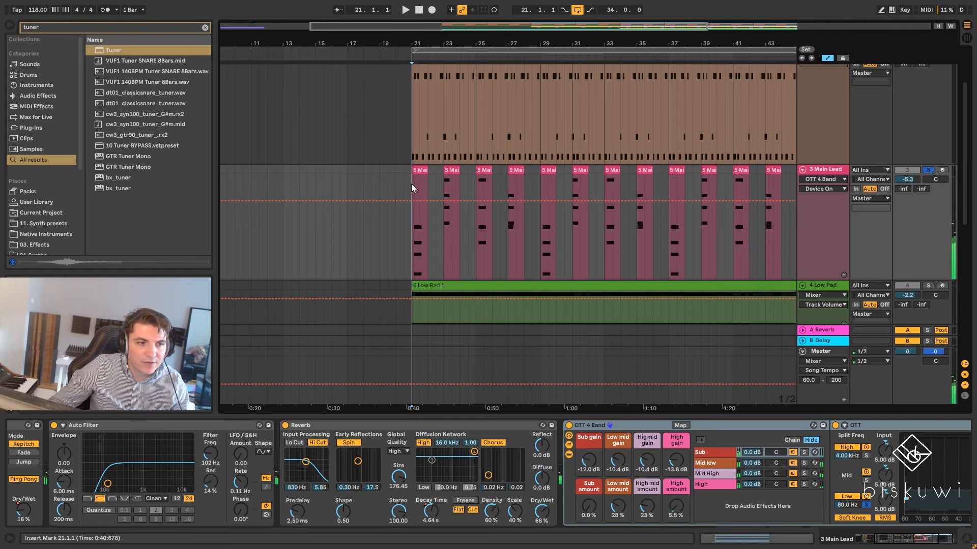
pyautogui.click(935, 537)
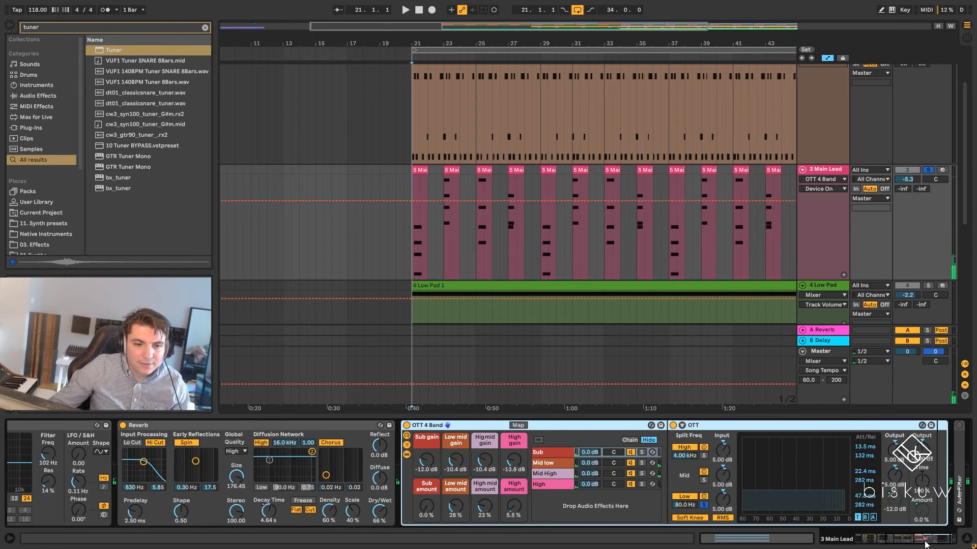
pyautogui.click(886, 481)
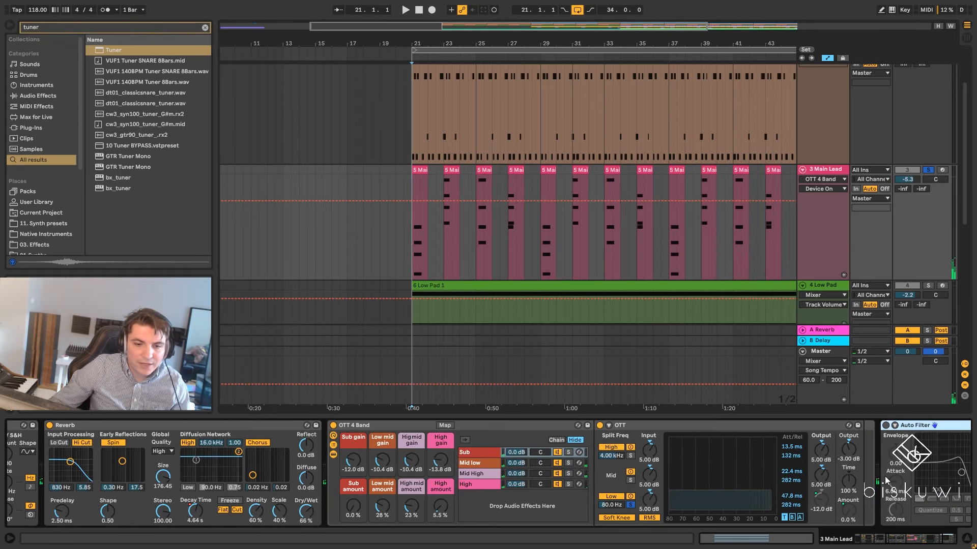
pyautogui.click(871, 538)
pyautogui.click(935, 538)
pyautogui.click(957, 538)
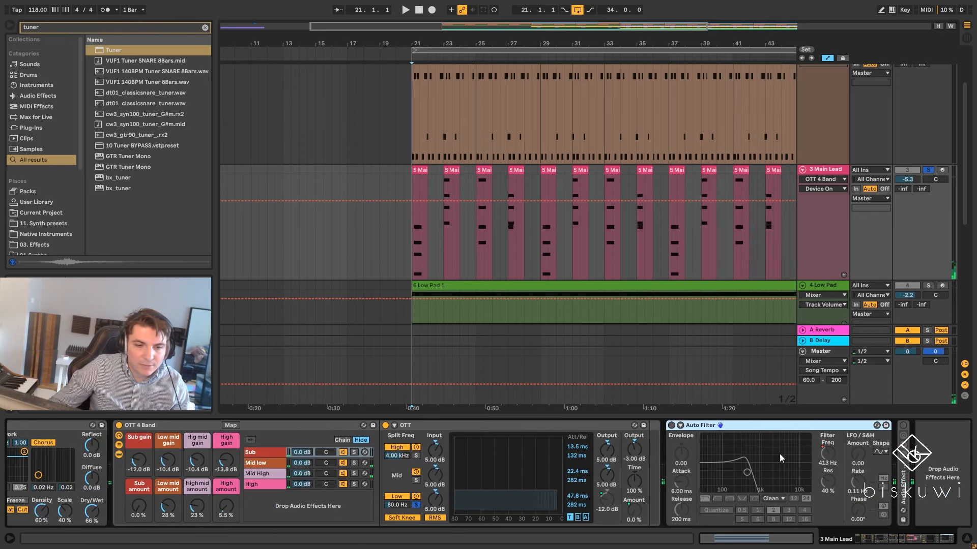
pyautogui.click(672, 426)
# - Show the Frequency automation of the Auto Filter after the OTT 4 Band rack on the Main Lead lane
pyautogui.click(824, 180)
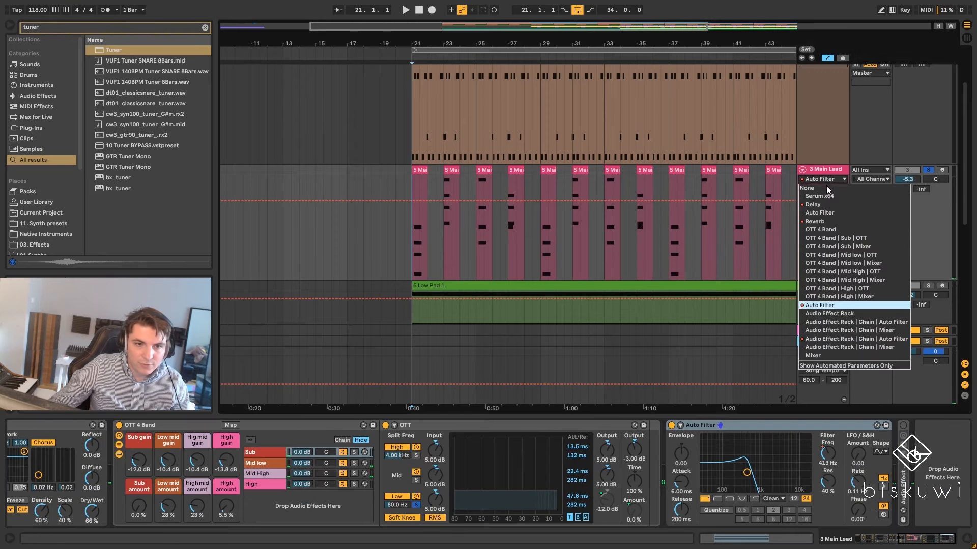
pyautogui.click(820, 305)
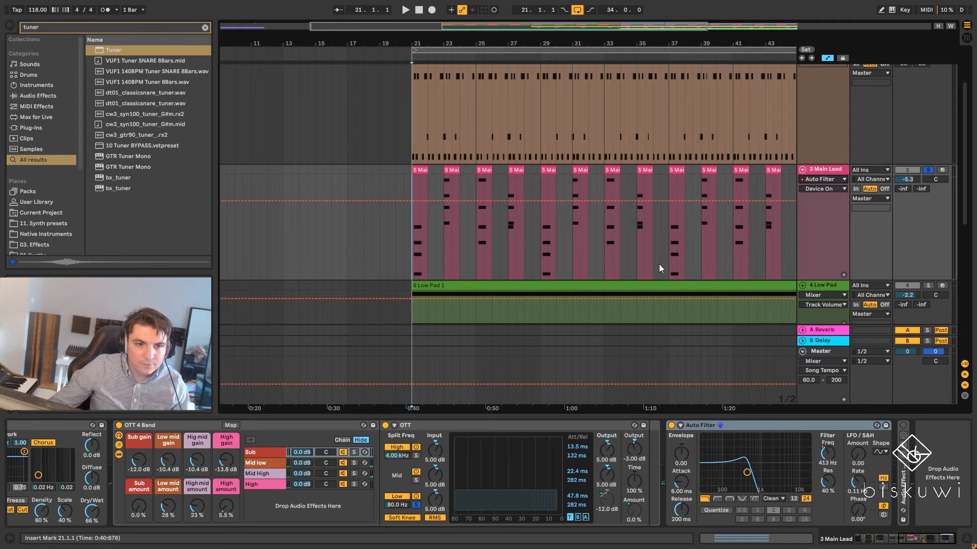
pyautogui.click(824, 188)
pyautogui.click(824, 241)
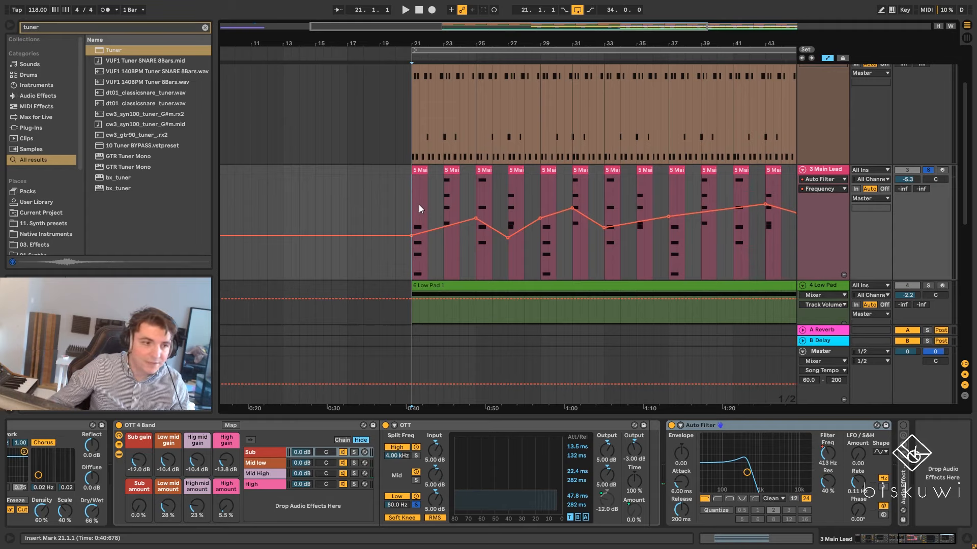
# - Play Main Lead from bar 21 and again from bar 37 to hear the automated filter frequency
pyautogui.press('space')
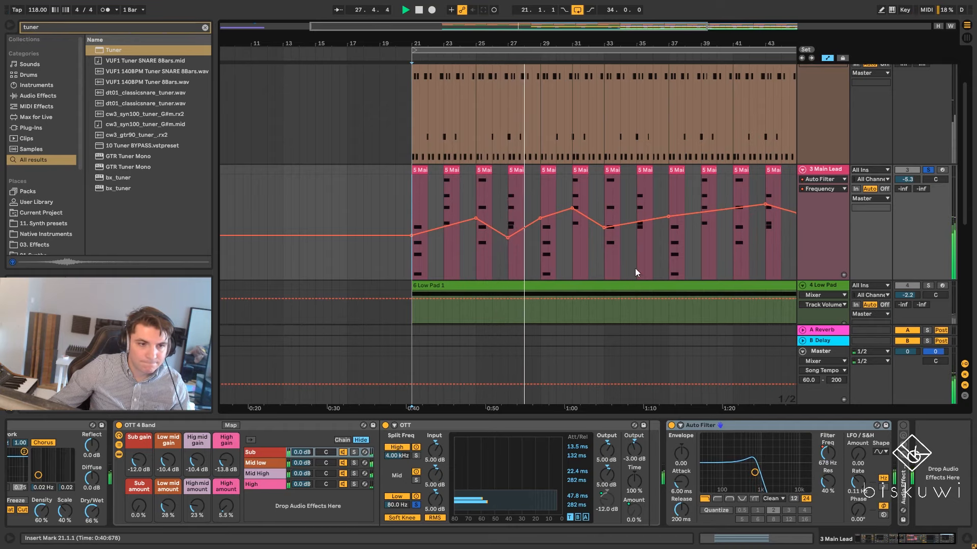
pyautogui.click(667, 249)
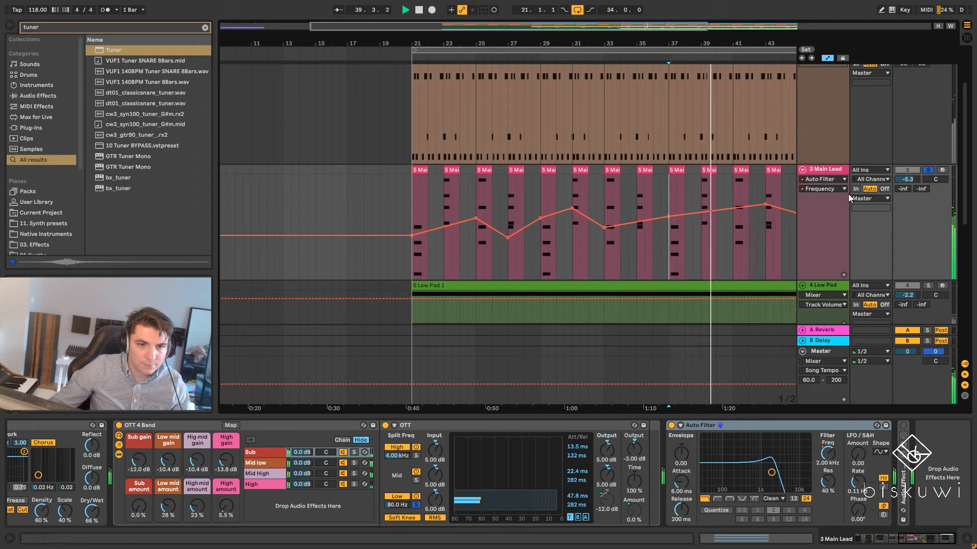
pyautogui.click(420, 10)
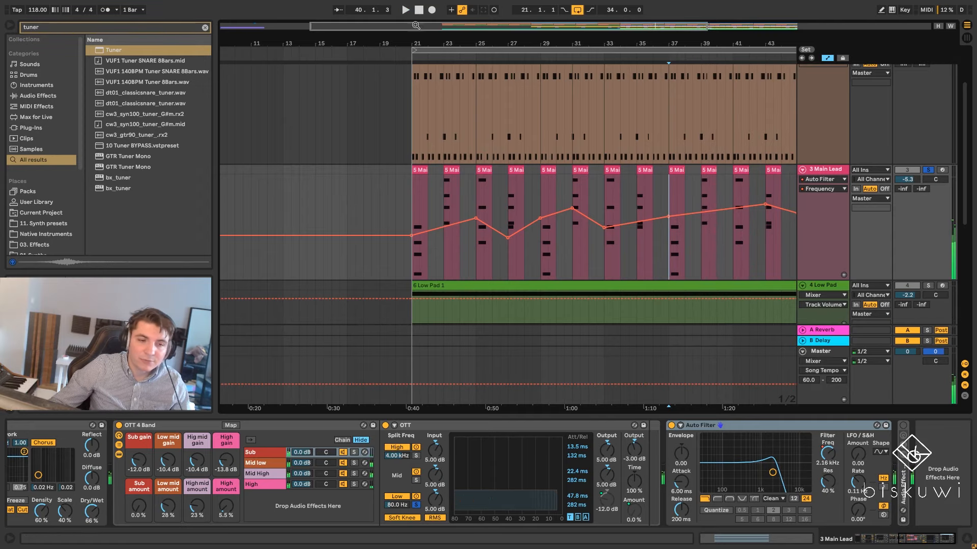
pyautogui.click(409, 196)
pyautogui.scroll(-2, 793, 168)
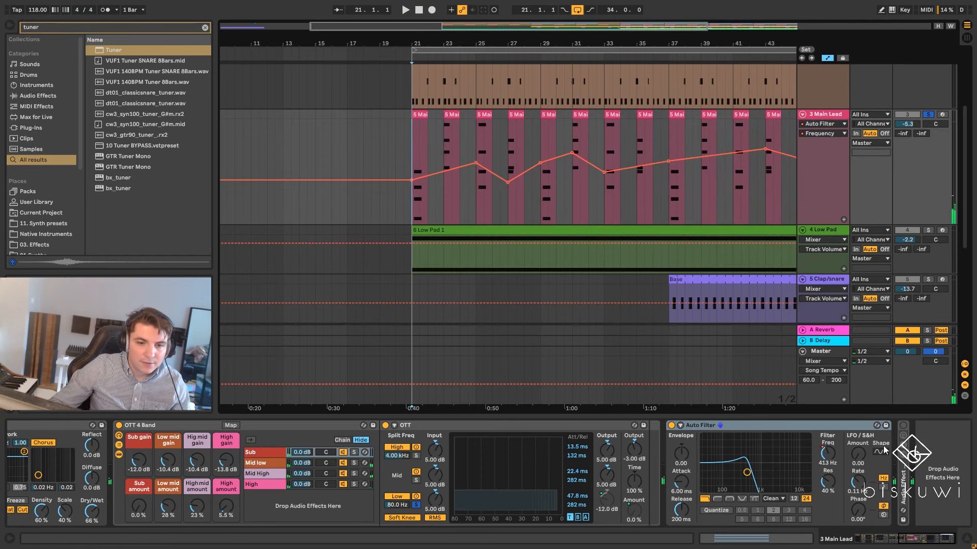
pyautogui.doubleClick(904, 481)
pyautogui.moveTo(894, 539); pyautogui.dragTo(915, 539)
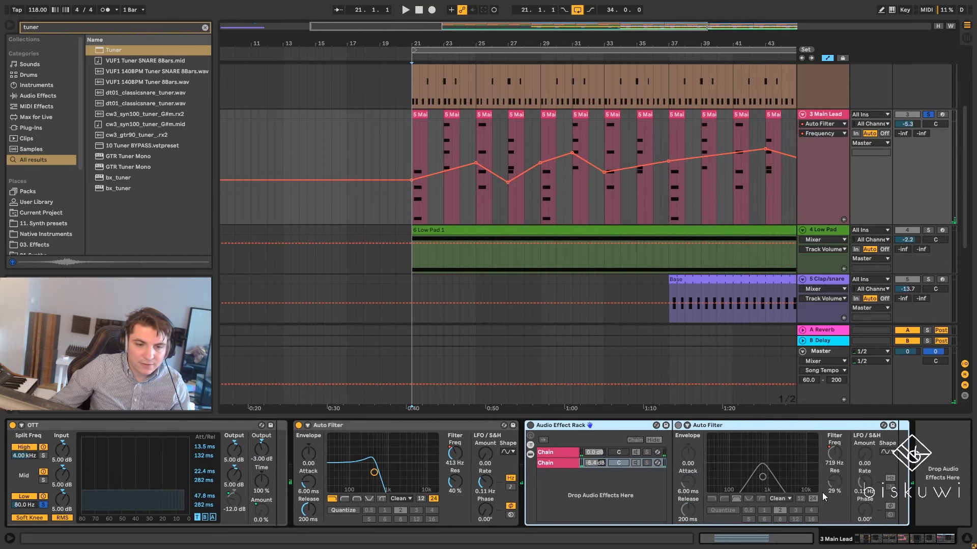
pyautogui.click(530, 427)
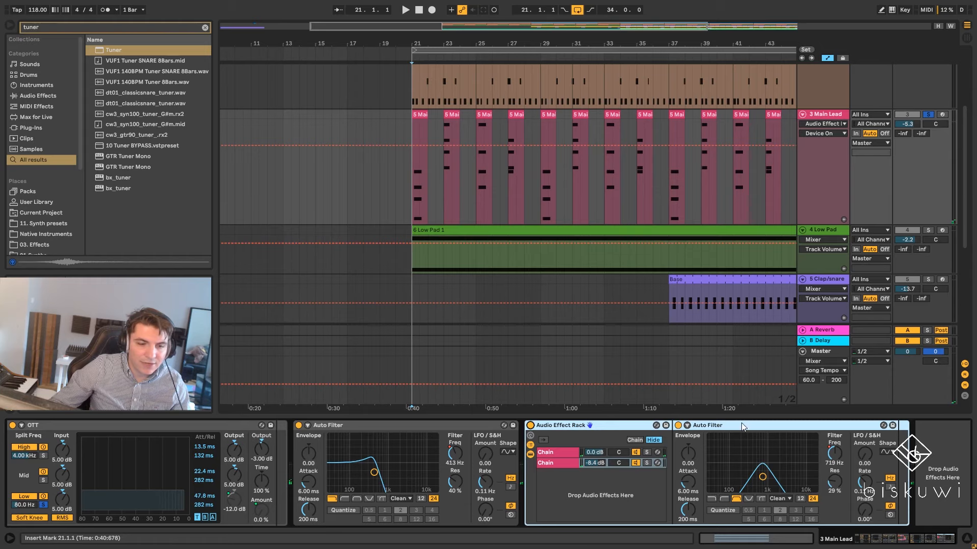
# - Show one of the Reverb's parameters on the Main Lead automation lane
pyautogui.click(829, 124)
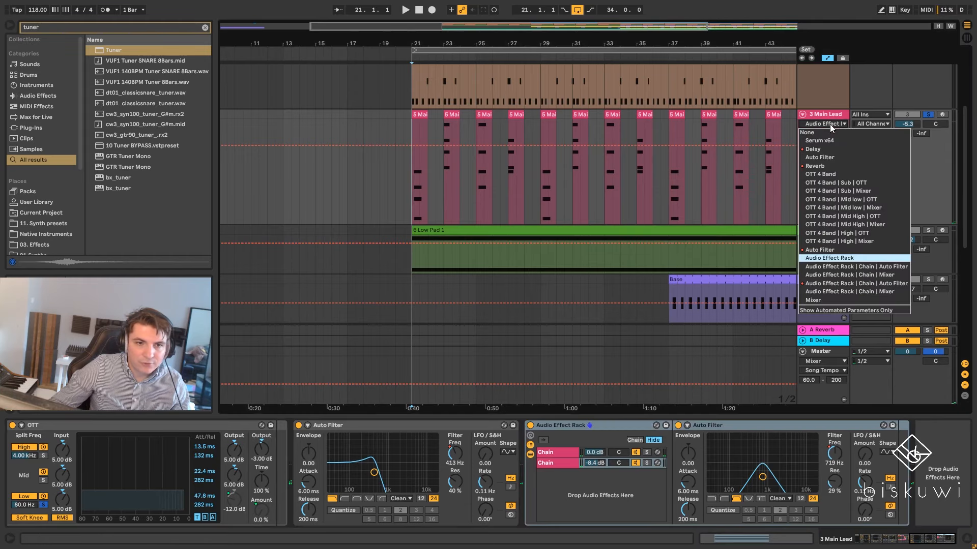
pyautogui.click(829, 166)
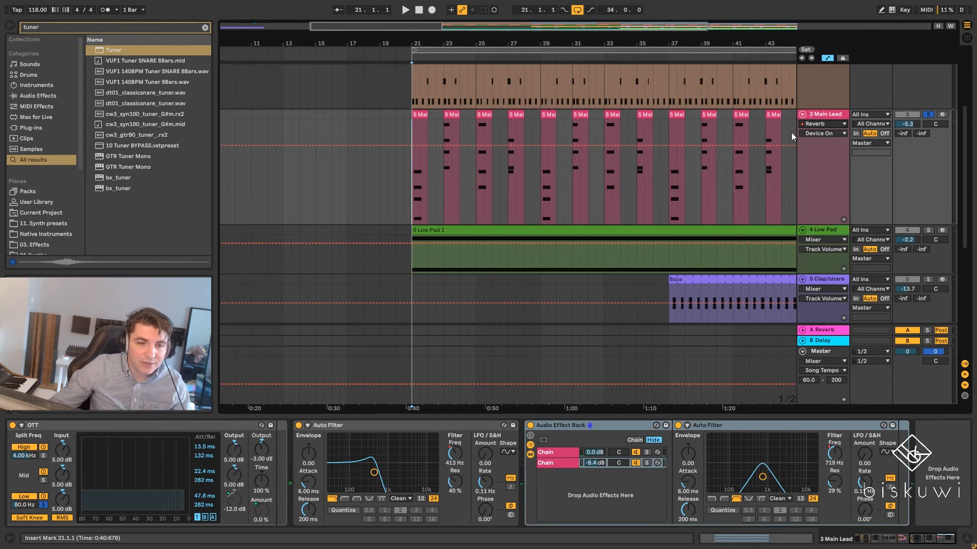
pyautogui.click(837, 135)
pyautogui.click(820, 302)
# - Show the Frequency automation of the Auto Filter inside the Audio Effect Rack on the Main Lead lane
pyautogui.click(825, 124)
pyautogui.click(820, 199)
pyautogui.click(824, 134)
pyautogui.click(820, 184)
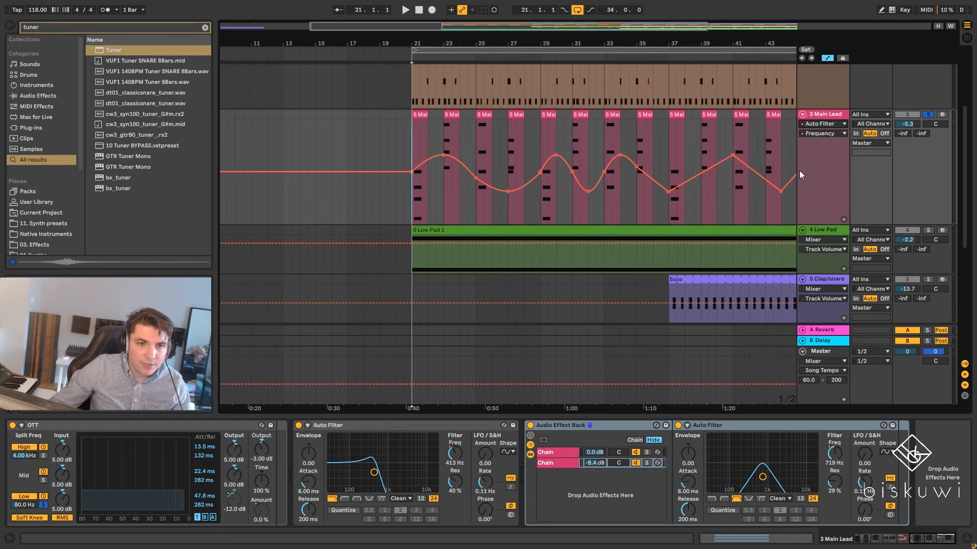
# - Solo the second chain (-8.4 dB) of the Audio Effect Rack and audition its band-pass filter sweep from bar 21
pyautogui.click(646, 463)
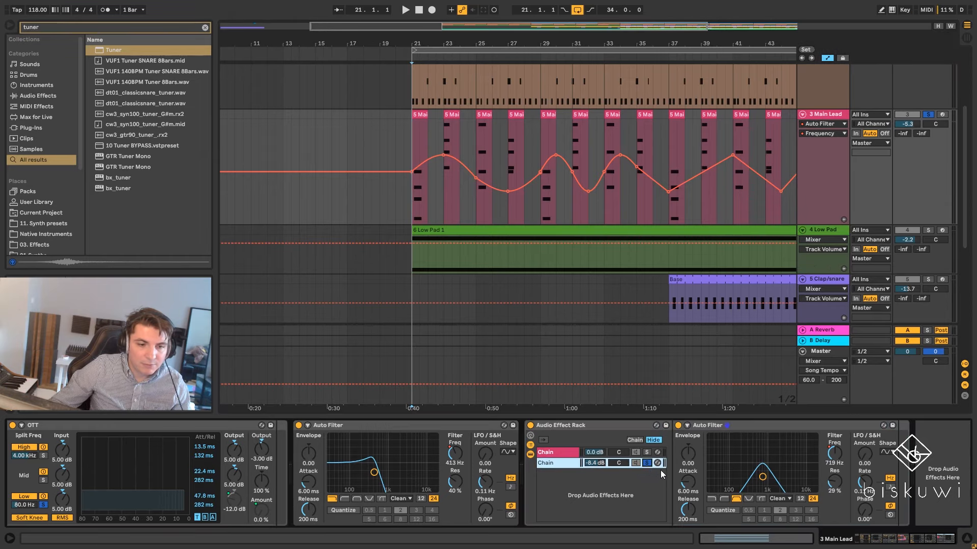
pyautogui.press('space')
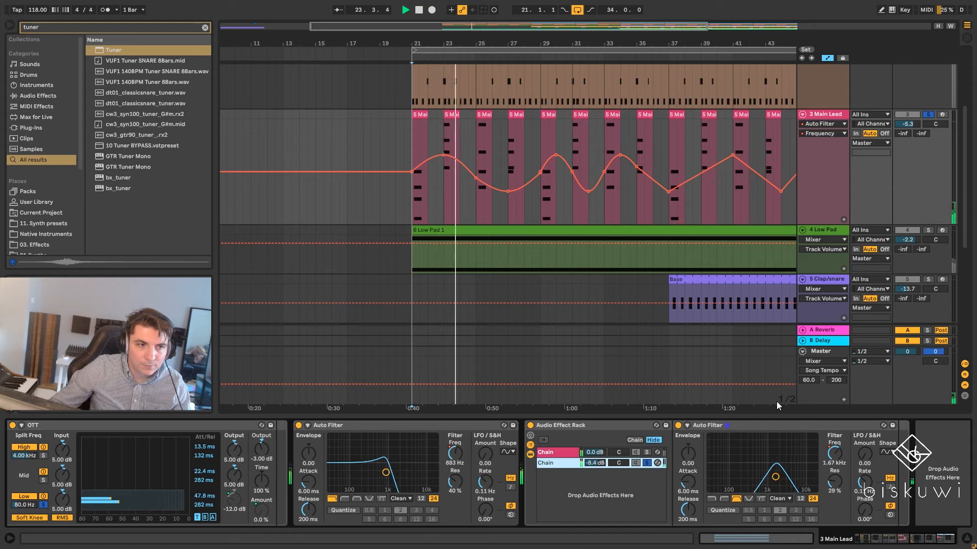
pyautogui.press('space')
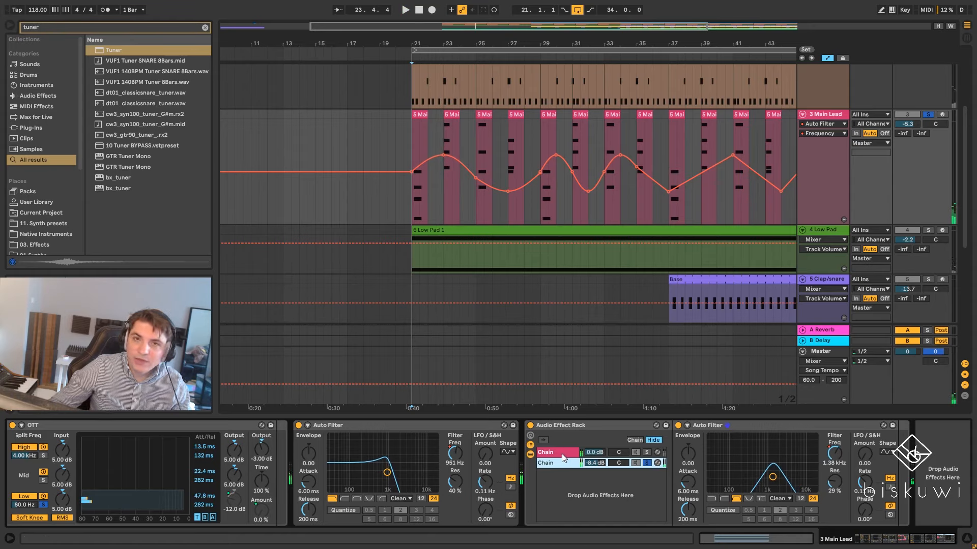
# - Solo the first chain (0.0 dB) of Main Lead's Audio Effect Rack and audition it from bar 21
pyautogui.click(561, 452)
pyautogui.click(646, 452)
pyautogui.press('space')
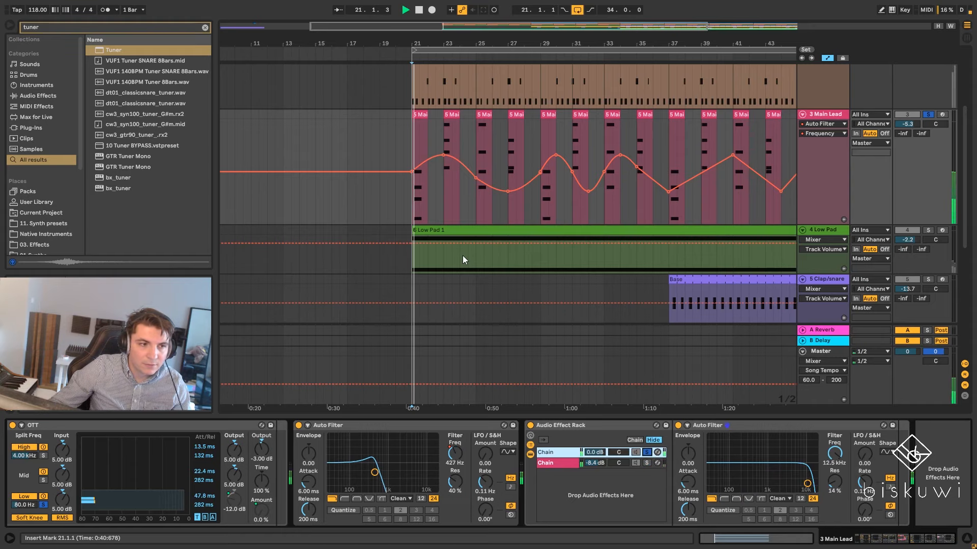
pyautogui.press('space')
# - Solo the rack's second chain (-8.4 dB) again and audition its filter sweep from bar 33
pyautogui.click(646, 463)
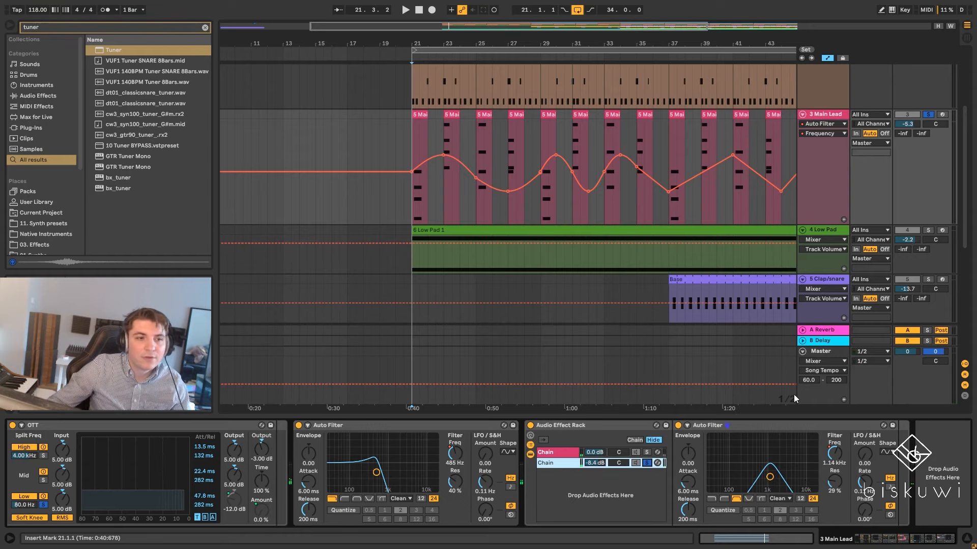
pyautogui.click(604, 195)
pyautogui.press('space')
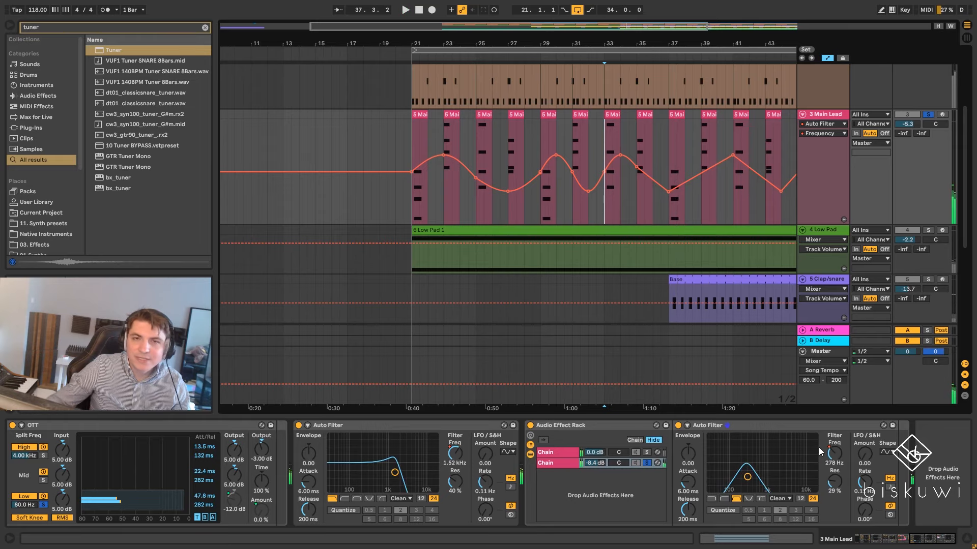
# - Solo both chains of the Audio Effect Rack and audition them together from bar 35, watching the second chain's Auto Filter
pyautogui.click(647, 453)
pyautogui.click(652, 198)
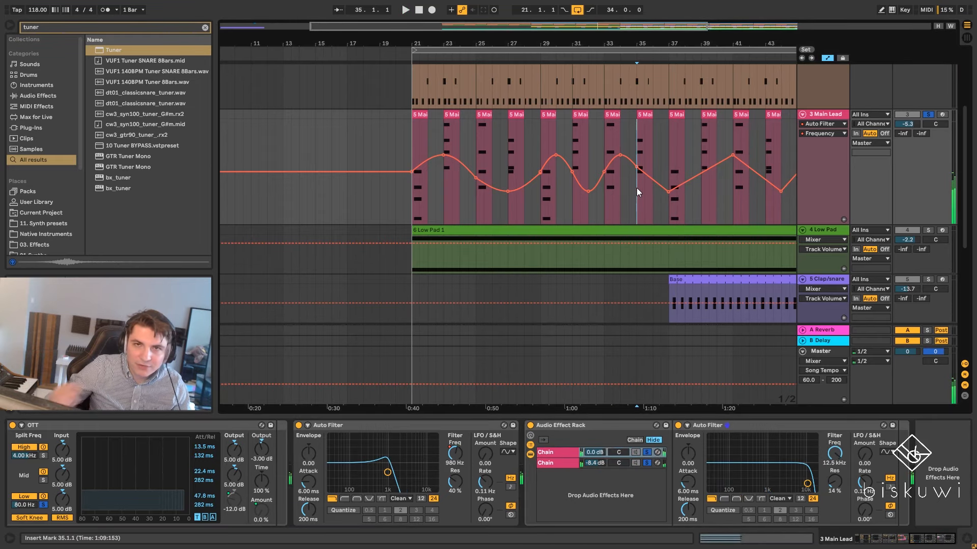
pyautogui.press('space')
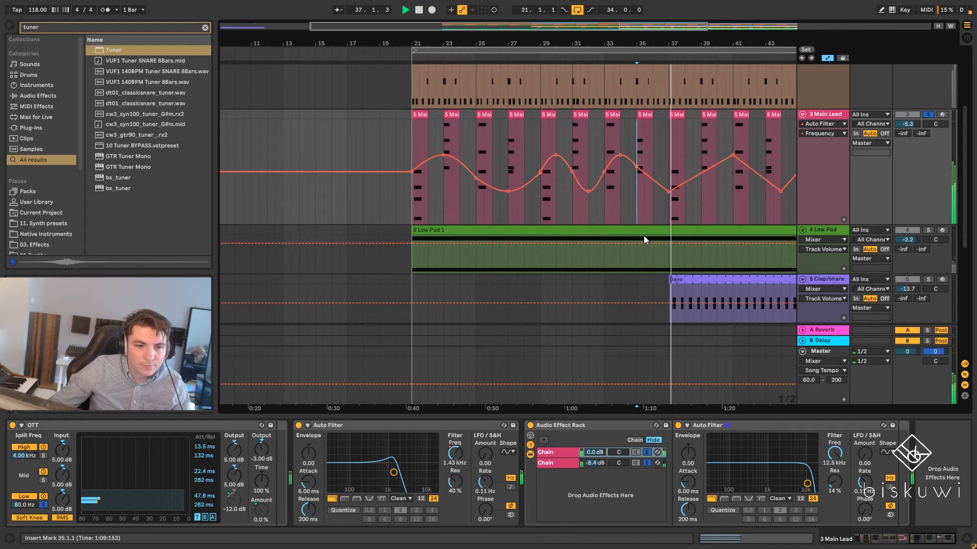
pyautogui.click(563, 464)
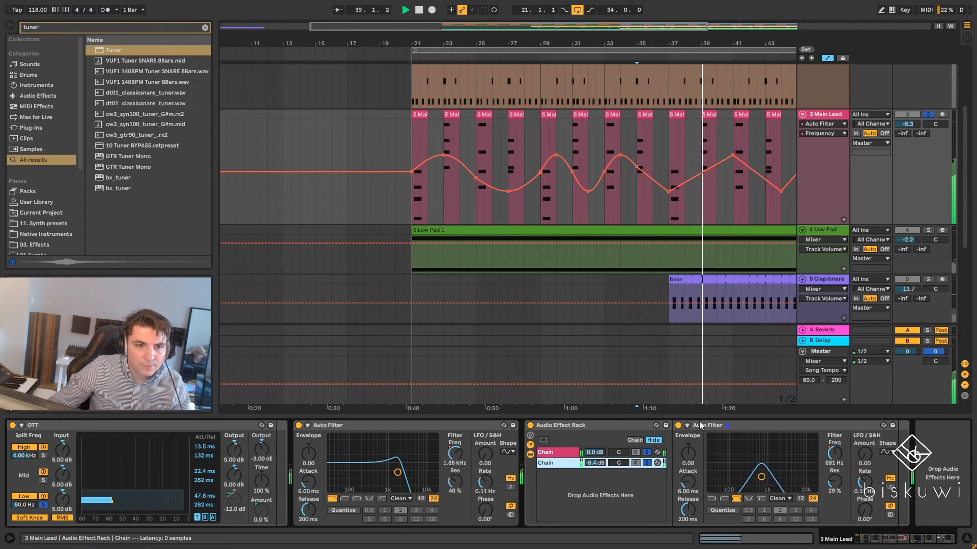
pyautogui.click(419, 11)
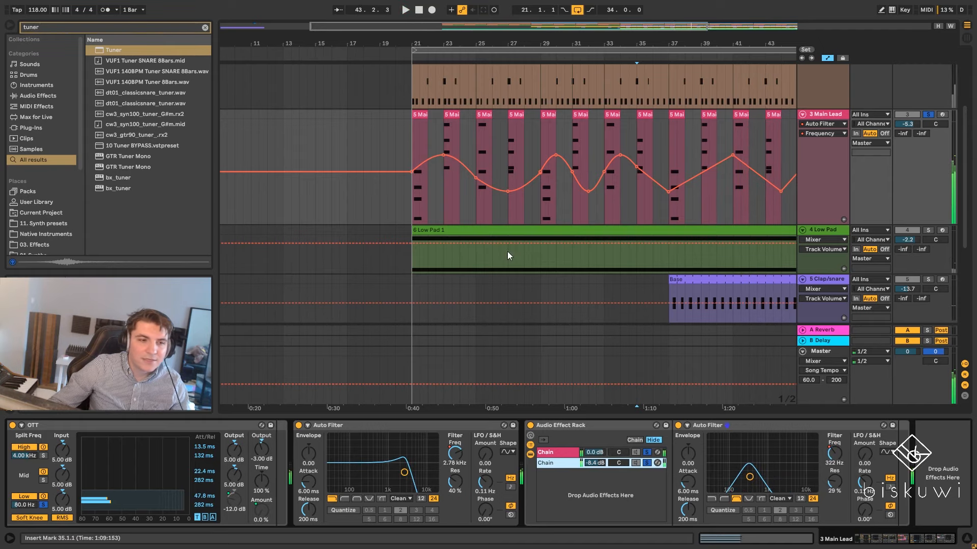
# - Return to bar 21 and fold the Audio Effect Rack on Main Lead
pyautogui.click(413, 186)
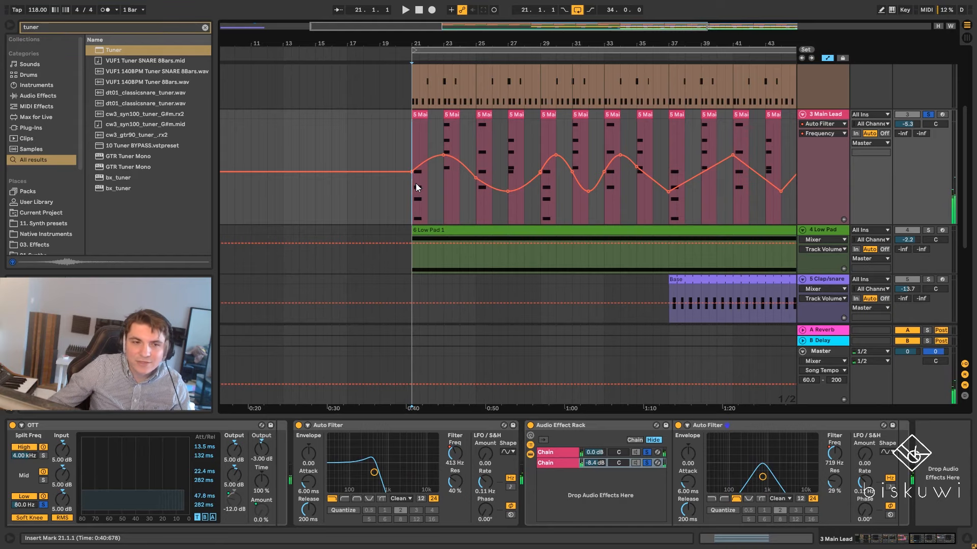
pyautogui.scroll(-1, 804, 233)
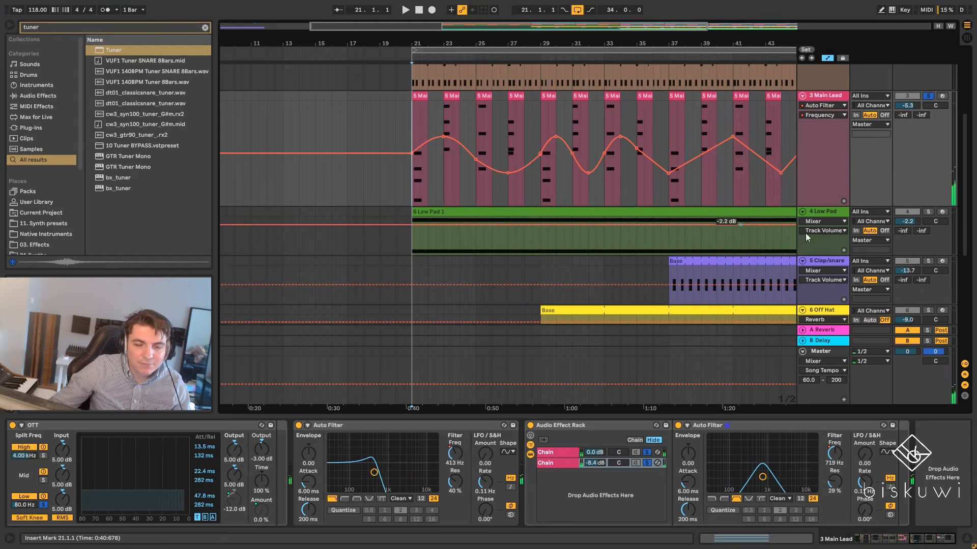
pyautogui.doubleClick(591, 425)
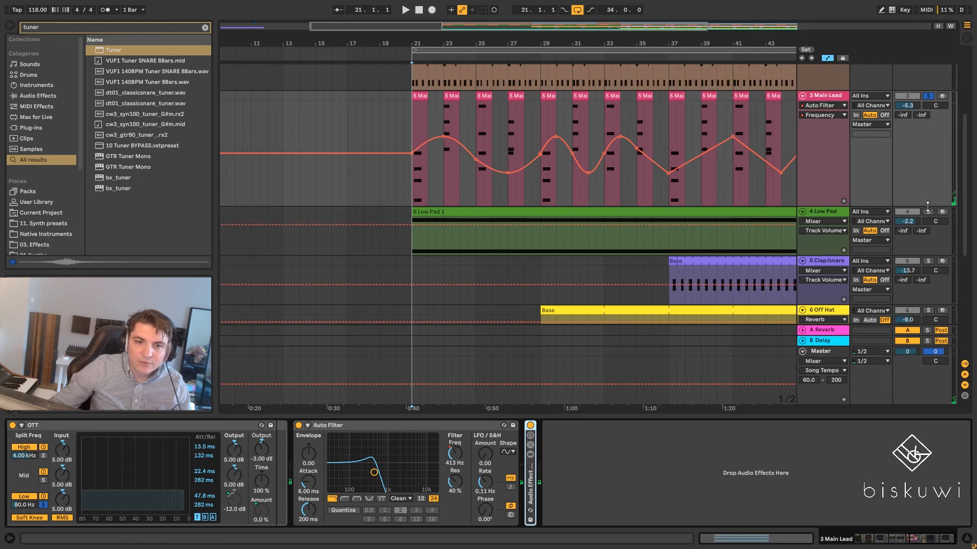
# - Solo the Low Pad track, show its devices and audition it from bar 21 with the whole clip in view
pyautogui.click(928, 211)
pyautogui.click(834, 211)
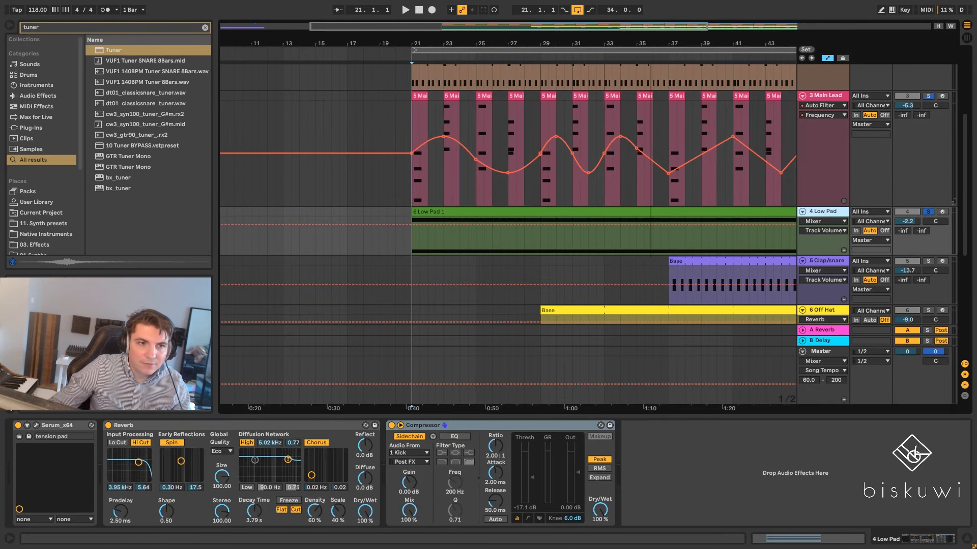
pyautogui.moveTo(545, 40); pyautogui.dragTo(545, 21)
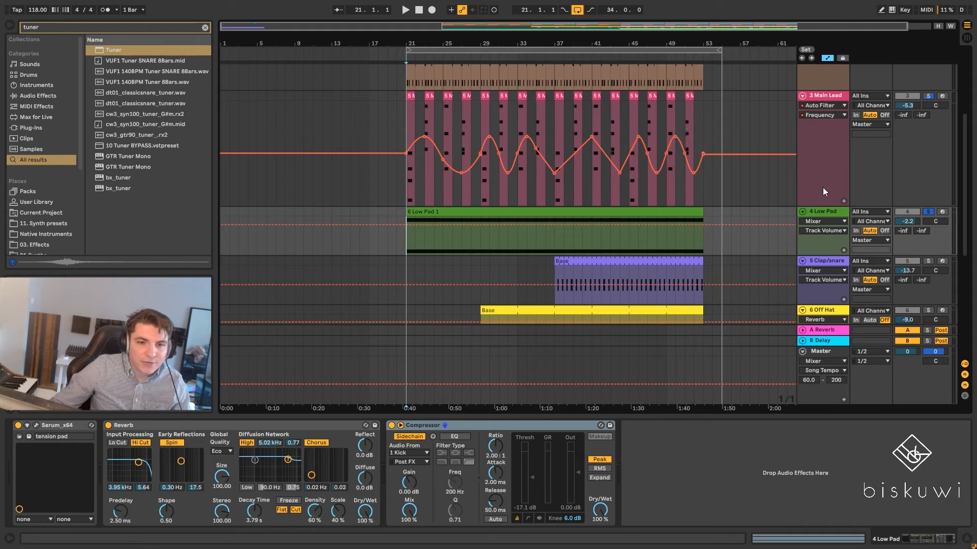
pyautogui.press('space')
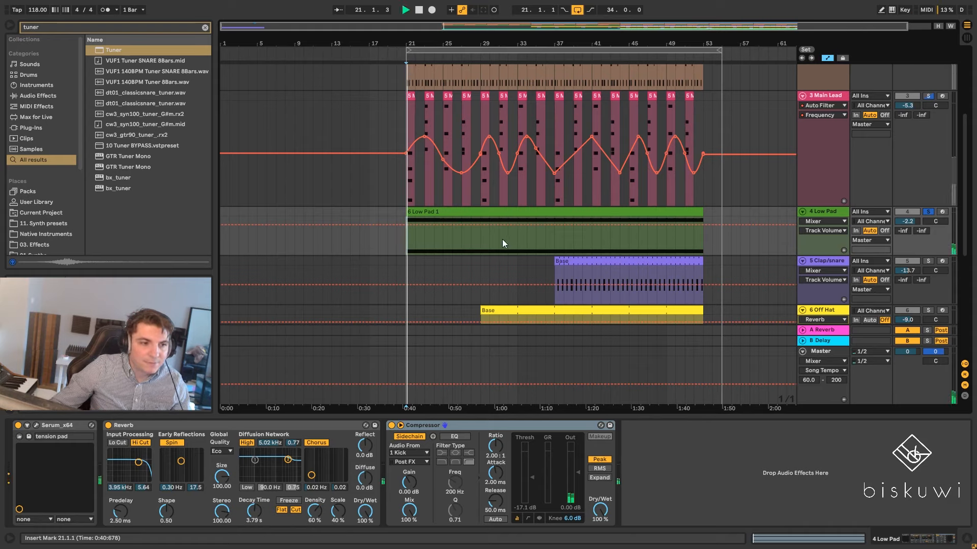
pyautogui.click(822, 210)
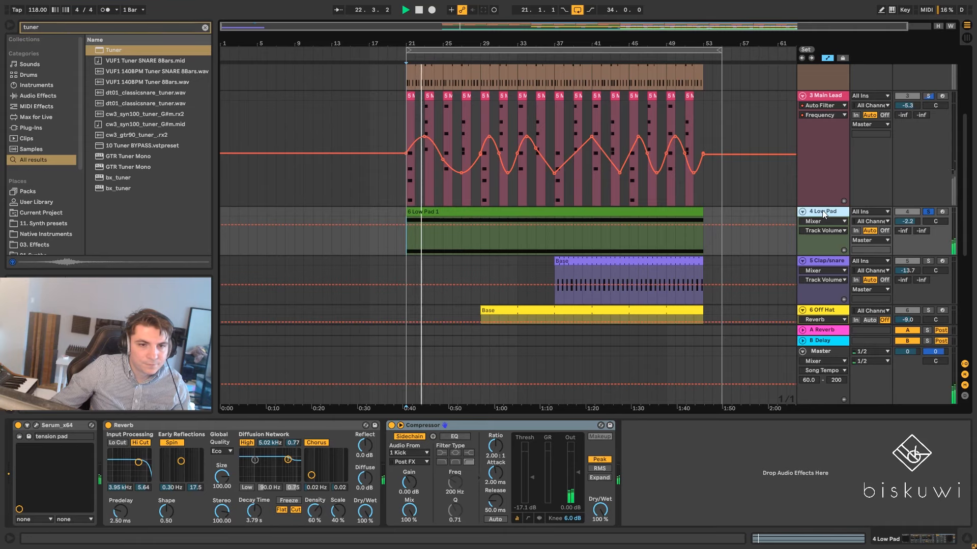
# - Open Low Pad's Serum patch and review its effects and oscillators, bypassing and re-enabling the Distortion to compare
pyautogui.click(36, 425)
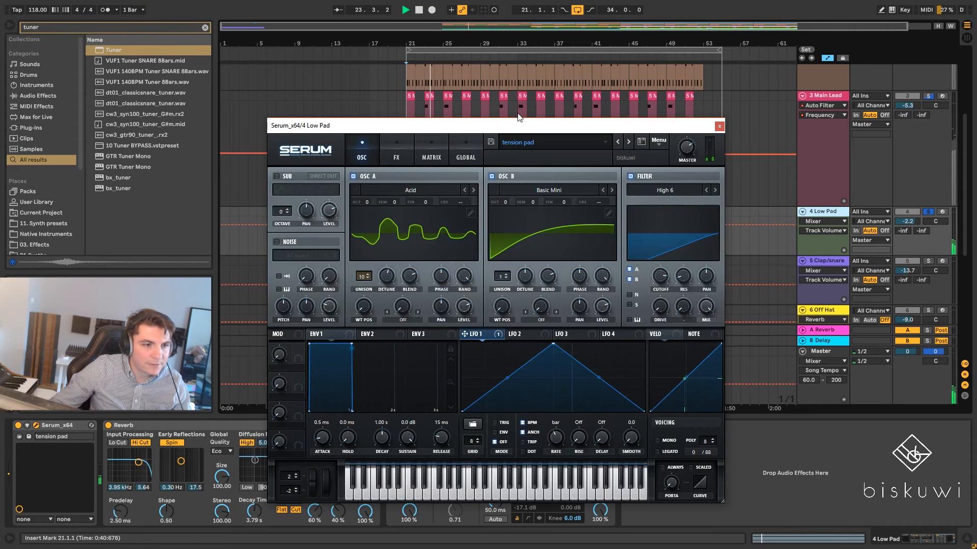
pyautogui.moveTo(503, 162); pyautogui.dragTo(311, 94)
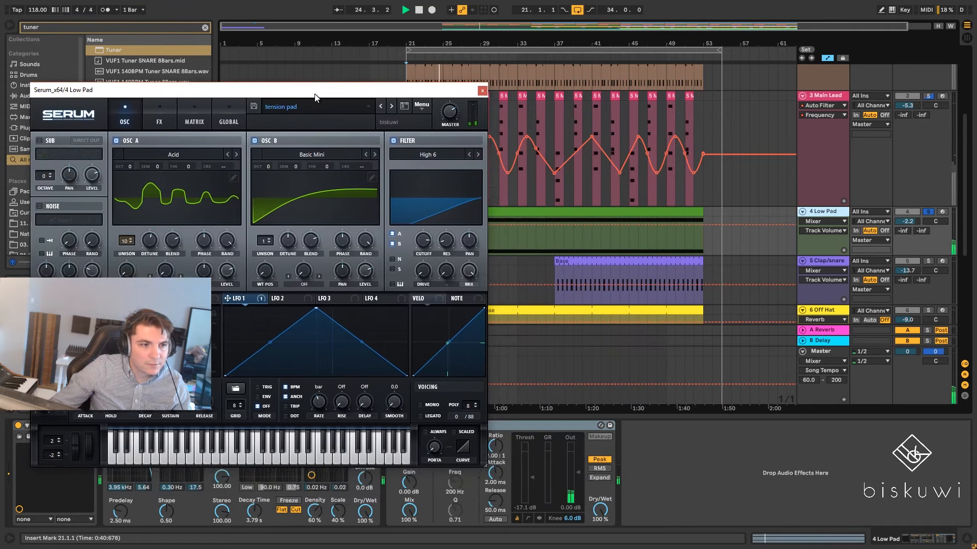
pyautogui.click(160, 110)
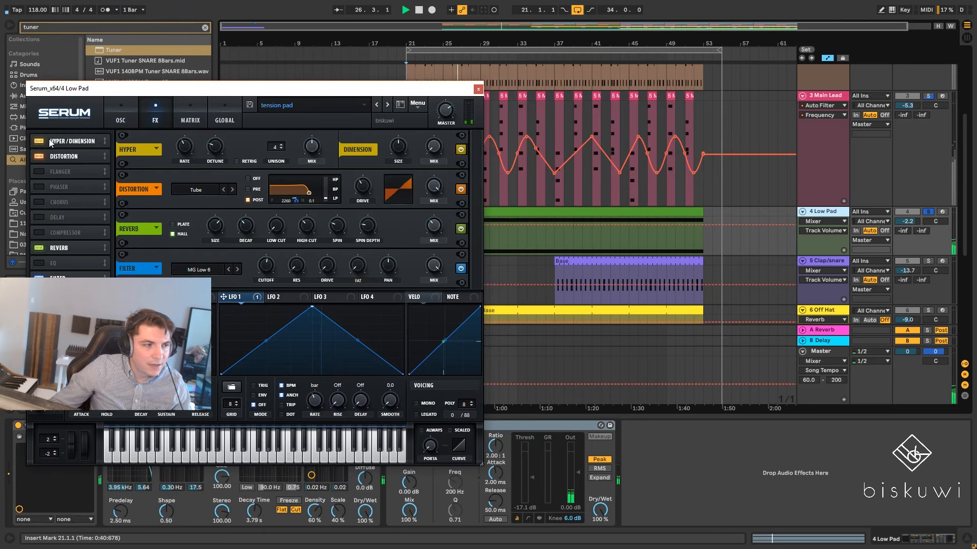
pyautogui.moveTo(206, 101); pyautogui.dragTo(317, 104)
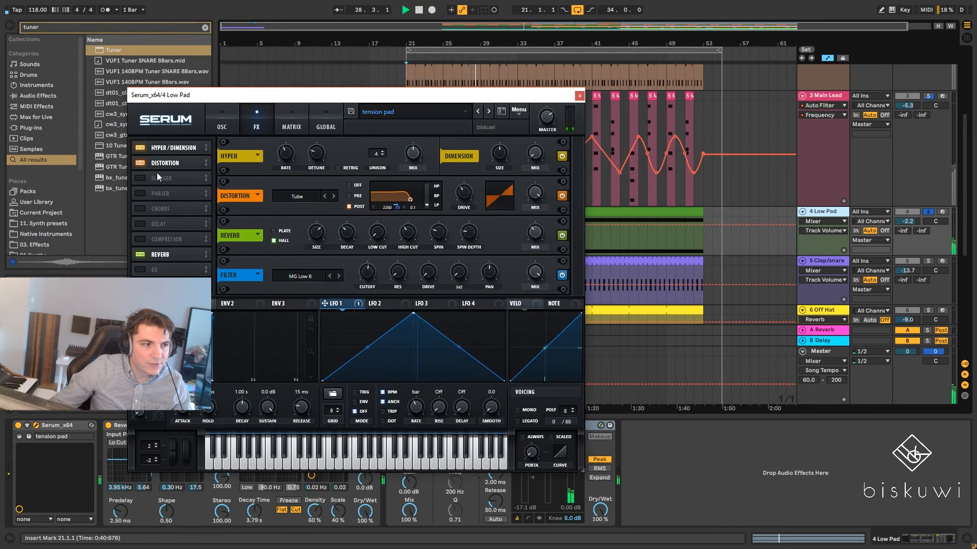
pyautogui.click(142, 163)
pyautogui.click(141, 162)
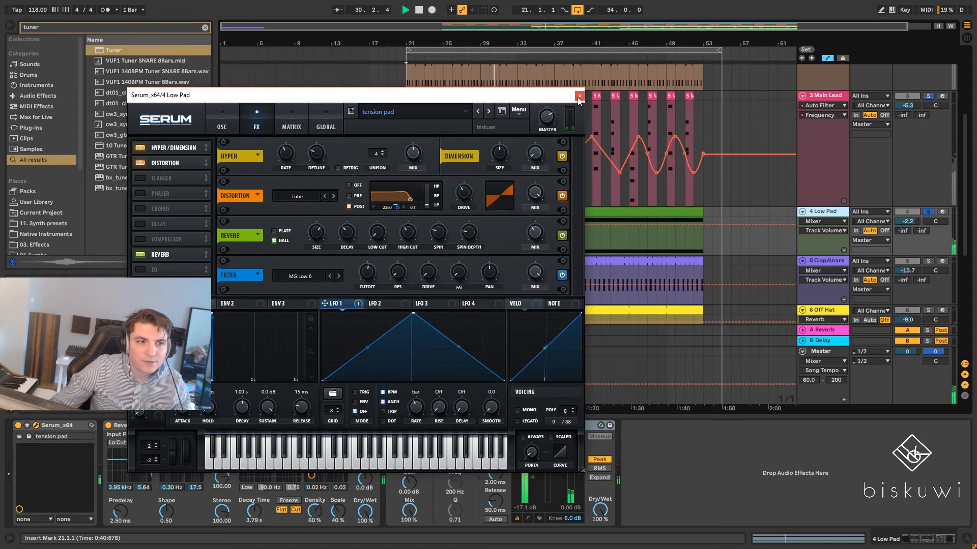
pyautogui.click(250, 121)
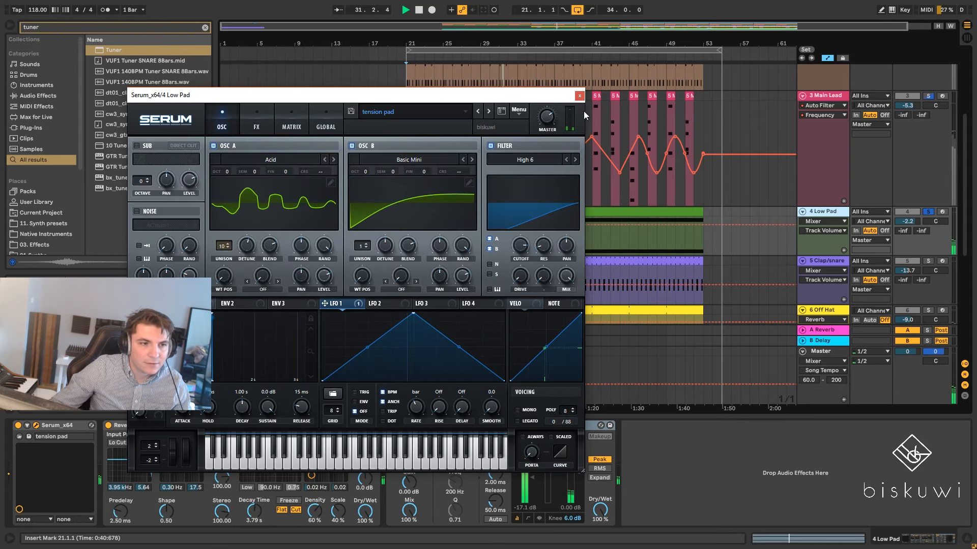
# - Close the Serum window, unsolo the Low Pad track and stop playback
pyautogui.click(579, 96)
pyautogui.click(928, 211)
pyautogui.press('space')
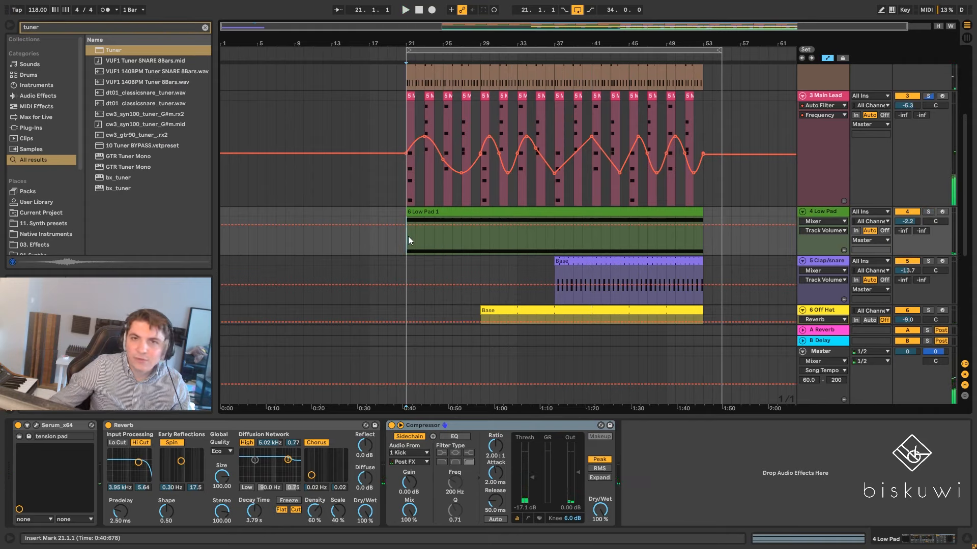
# - Audition the full mix from bar 21, muting and unmuting the Low Pad track to compare
pyautogui.press('space')
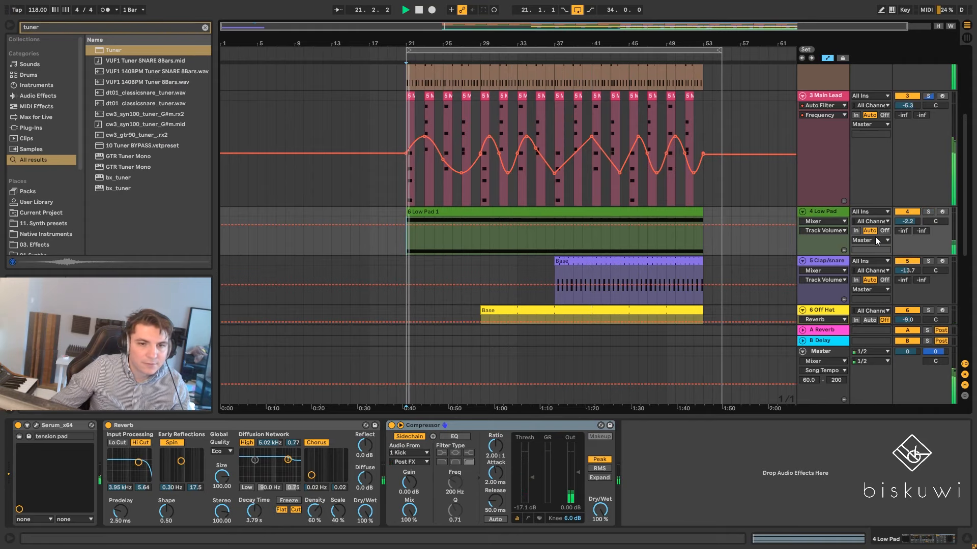
pyautogui.click(906, 212)
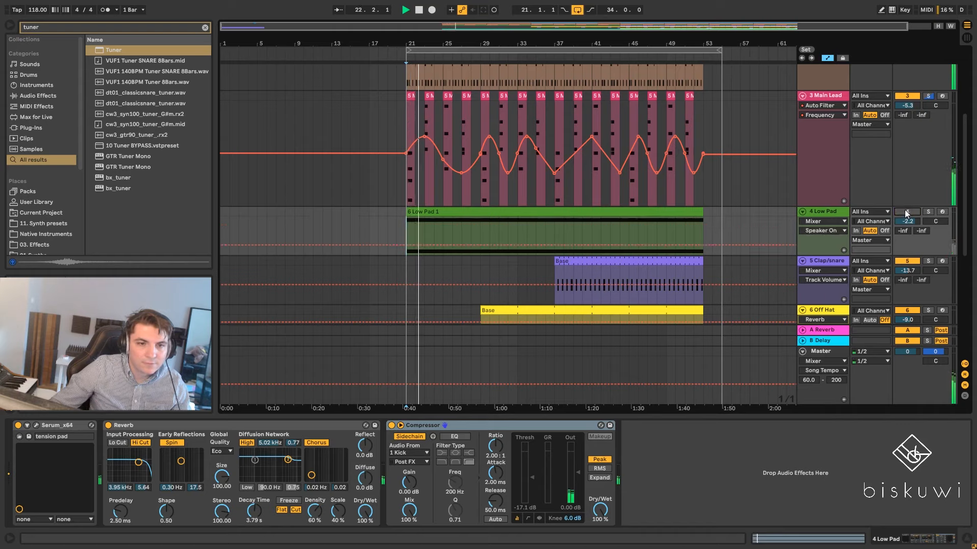
pyautogui.click(906, 212)
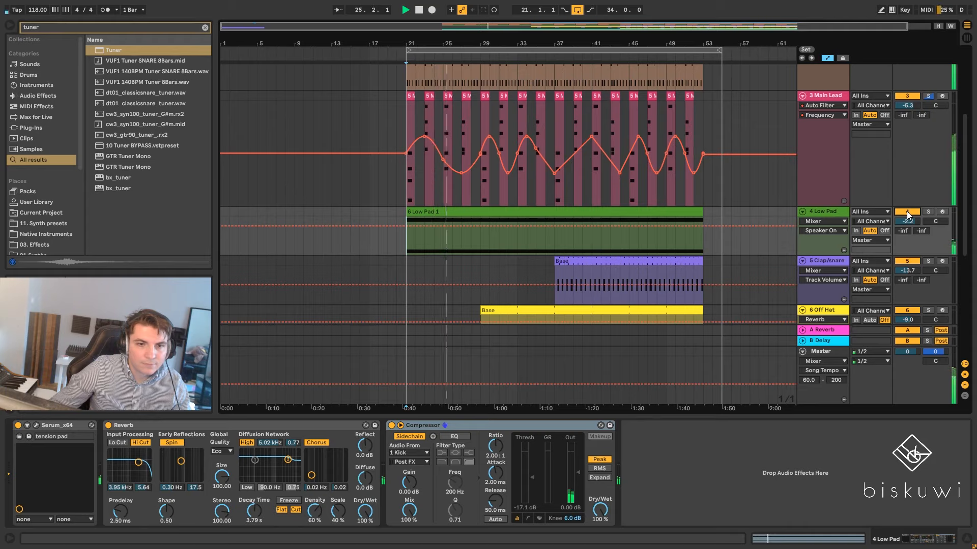
pyautogui.click(422, 10)
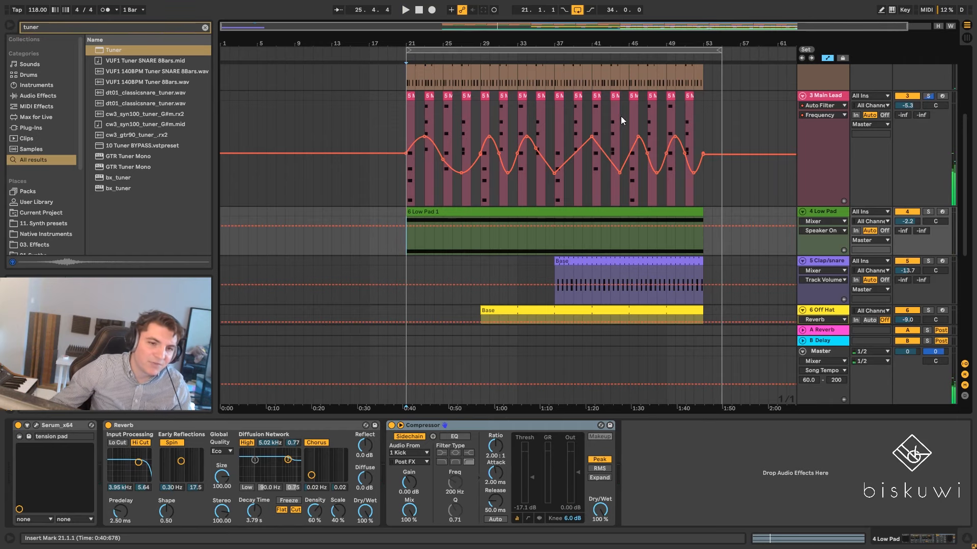
# - Show the Clap/snare track's devices and place the insert mark at the start of its clips at bar 37
pyautogui.click(914, 263)
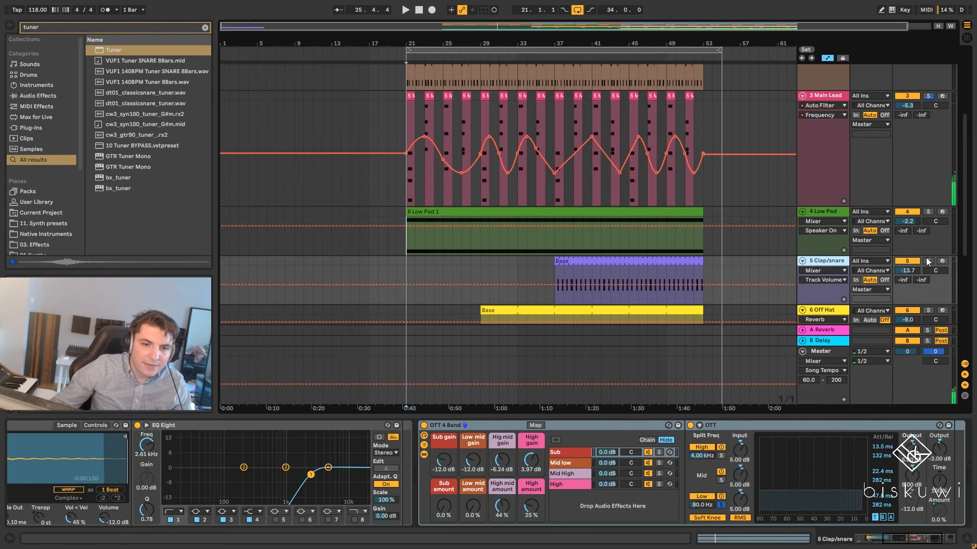
pyautogui.scroll(-1, 854, 277)
pyautogui.click(556, 235)
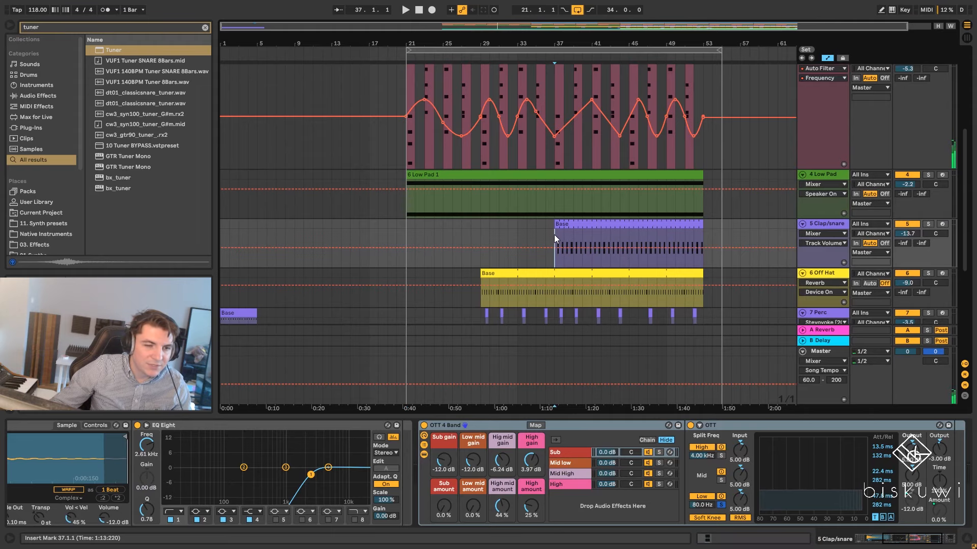
pyautogui.click(828, 228)
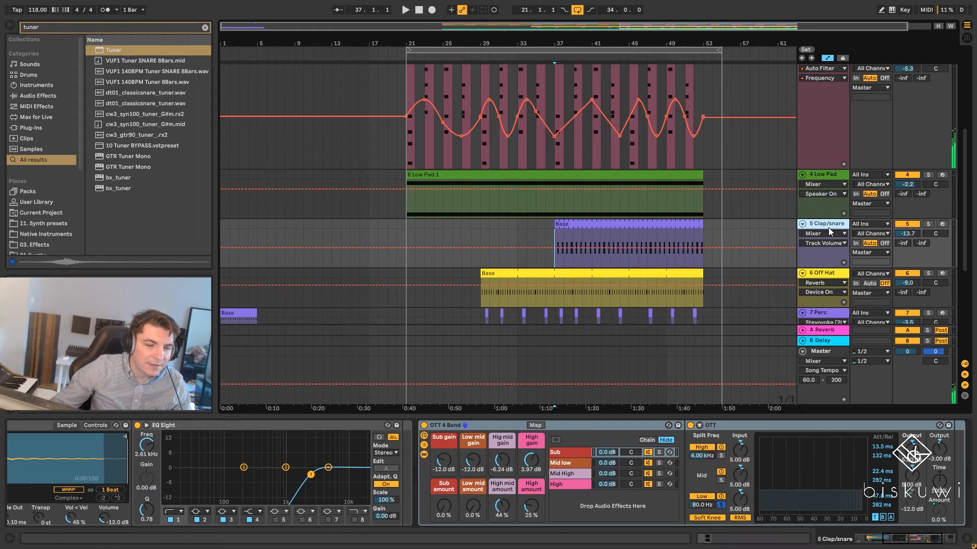
# - Fold the OTT 4 Band rack and EQ Eight in the Clap/snare device chain and bring its Drum Rack into view
pyautogui.doubleClick(617, 424)
pyautogui.doubleClick(254, 425)
pyautogui.moveTo(913, 540); pyautogui.dragTo(870, 540)
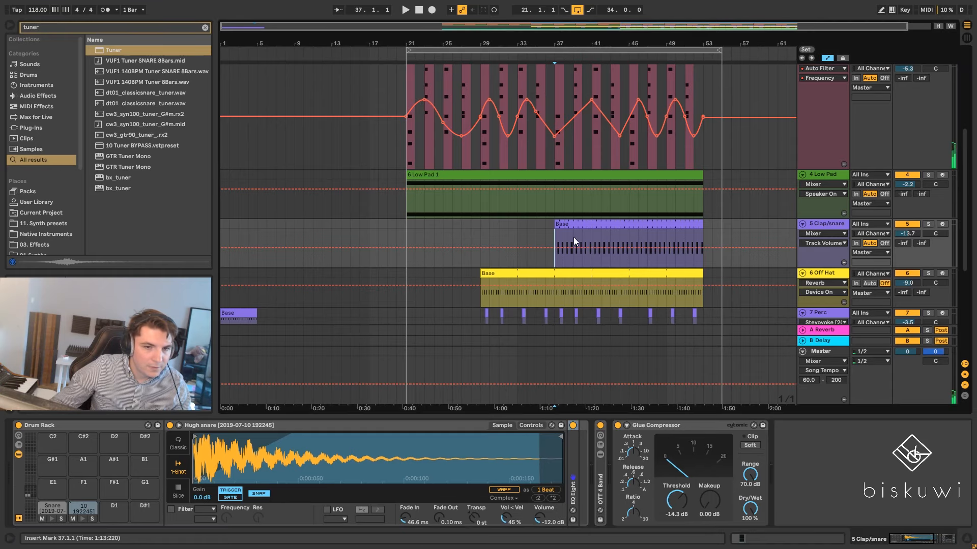
# - Preview the Snare pad (C1) of the Clap/snare Drum Rack several times
pyautogui.click(51, 517)
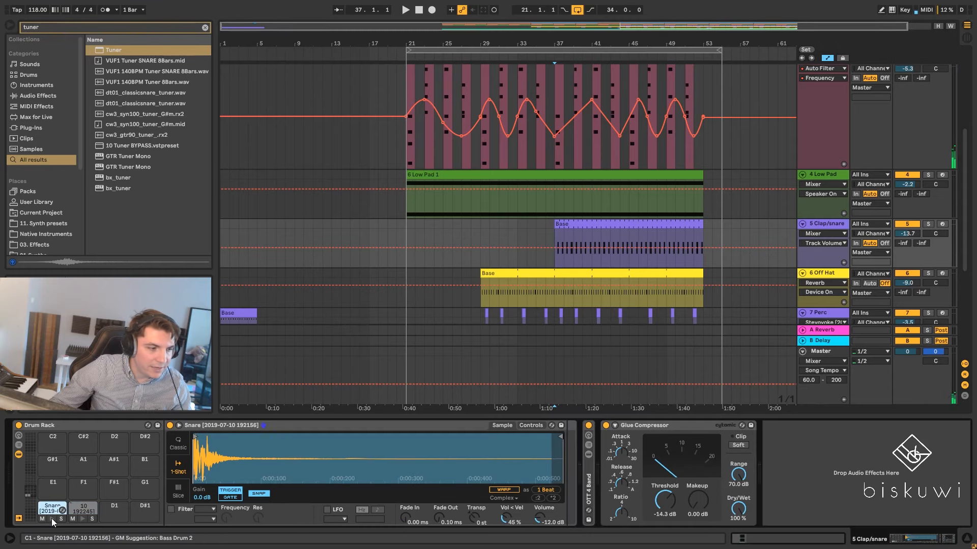
pyautogui.click(52, 519)
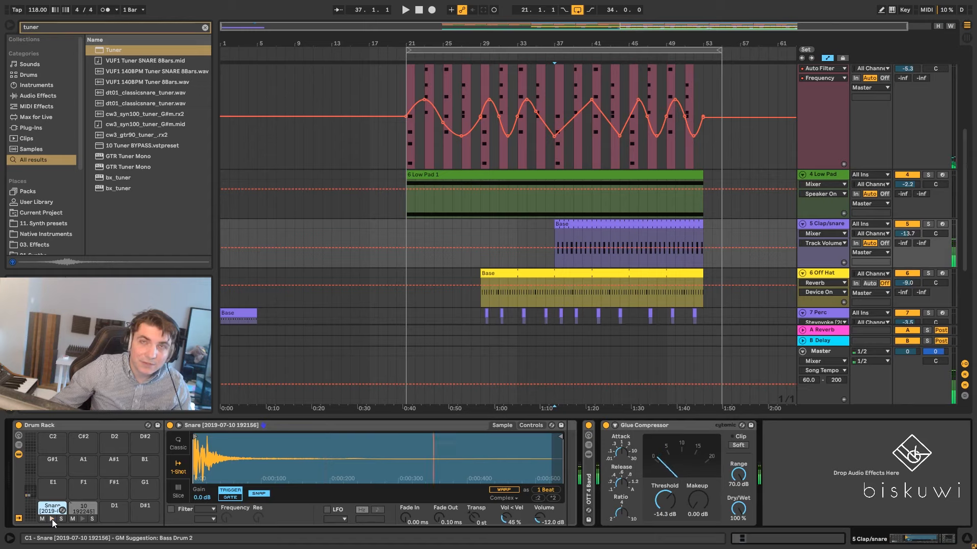
pyautogui.click(52, 519)
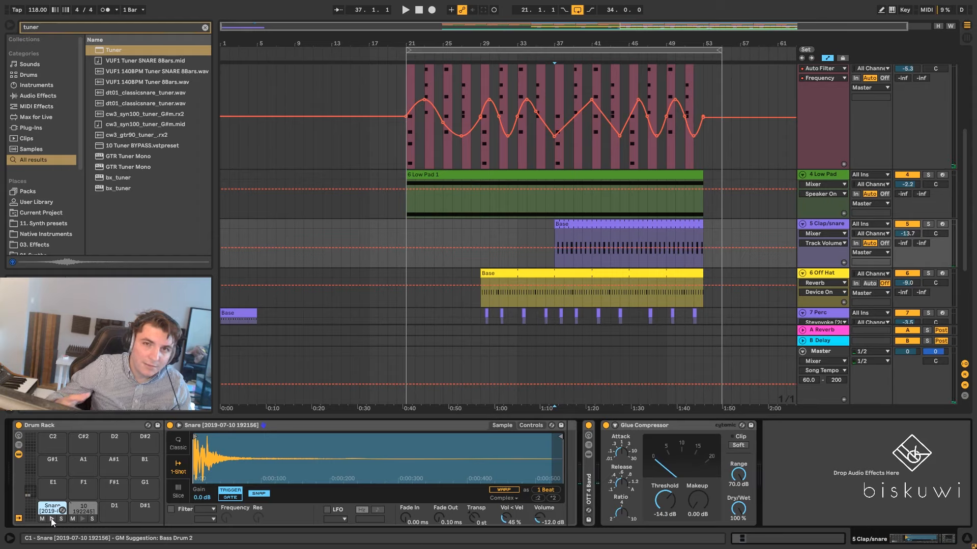
# - Preview the Hugh snare pad beside it and unfold the EQ Eight on that pad's chain
pyautogui.click(80, 519)
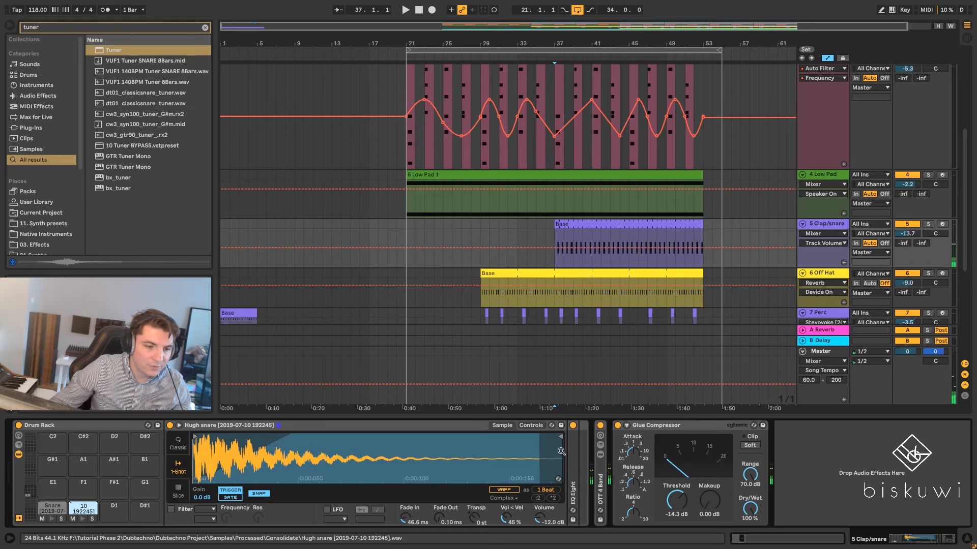
pyautogui.doubleClick(574, 459)
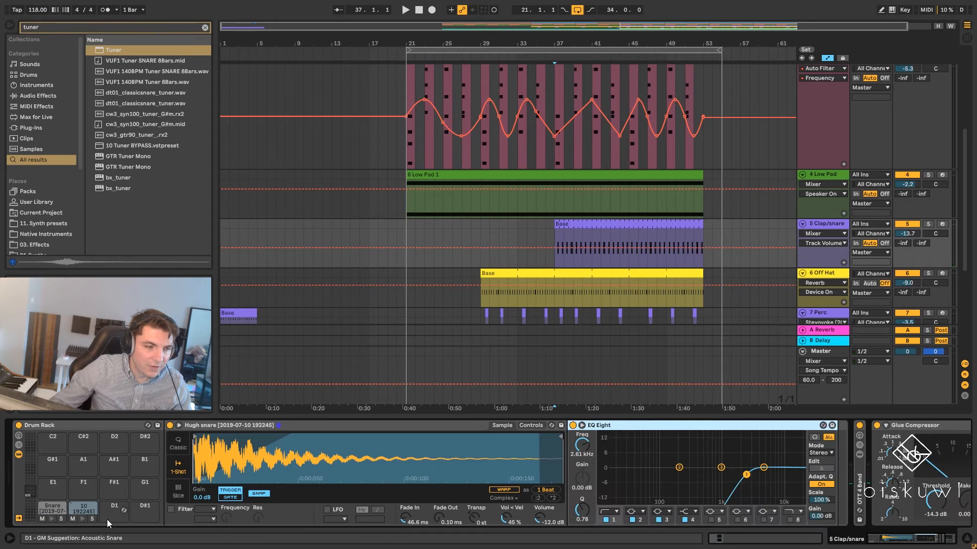
pyautogui.click(84, 519)
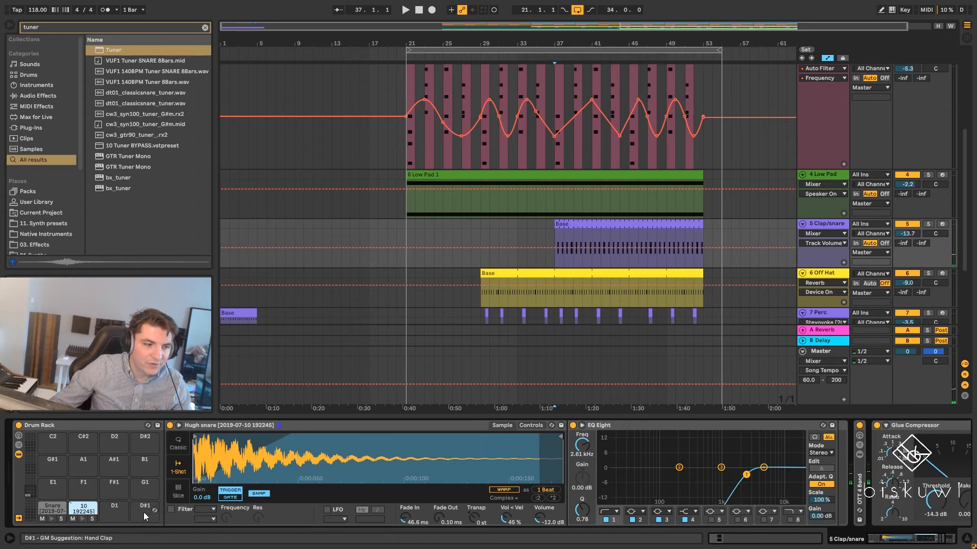
# - Fold the Glue Compressor, solo the Clap/snare track, play it from bar 37 and bring its Drum Rack pads into view
pyautogui.doubleClick(905, 424)
pyautogui.click(928, 224)
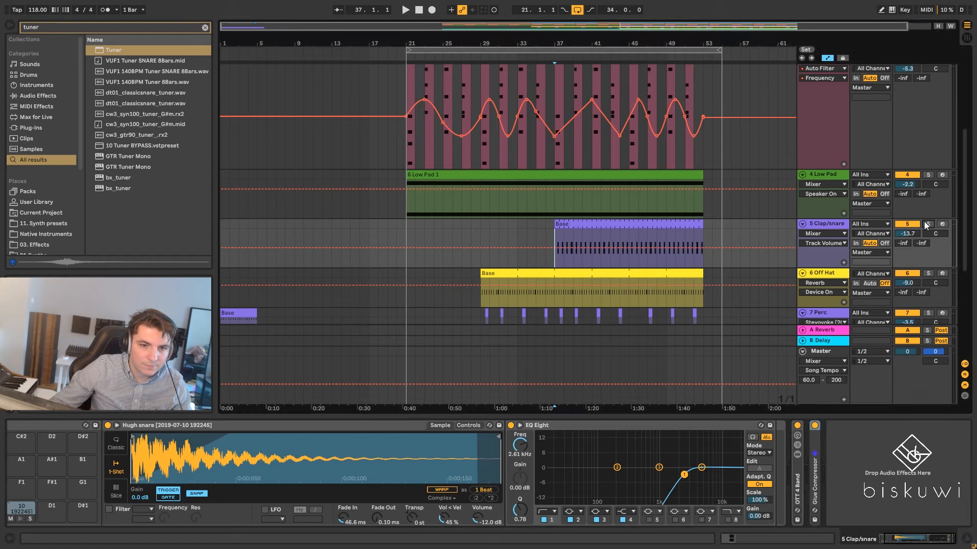
pyautogui.press('space')
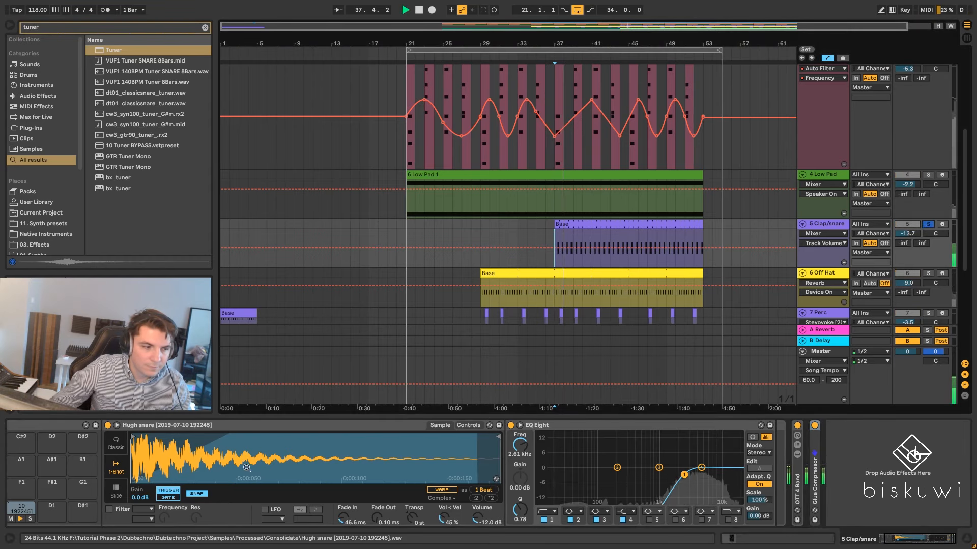
pyautogui.hscroll(-3, 161, 524)
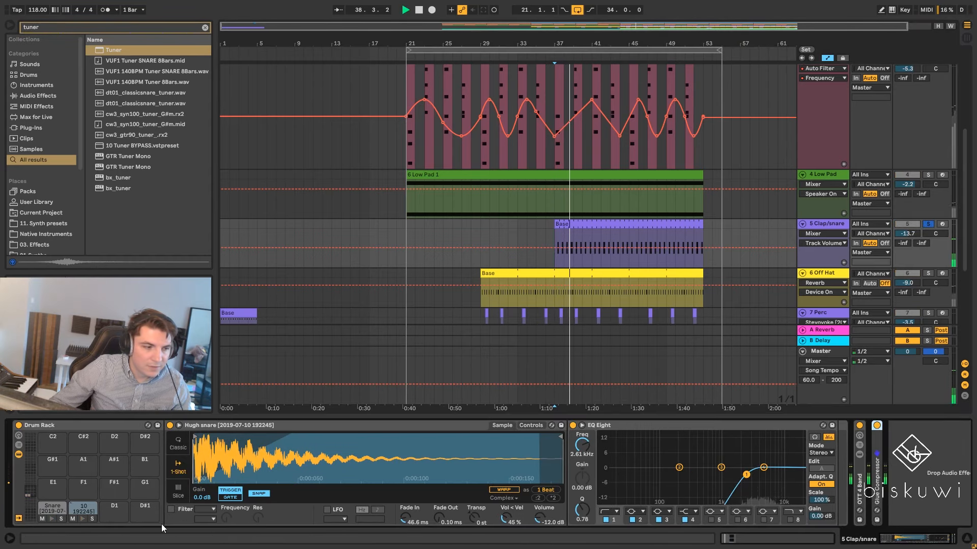
pyautogui.click(73, 518)
pyautogui.click(74, 518)
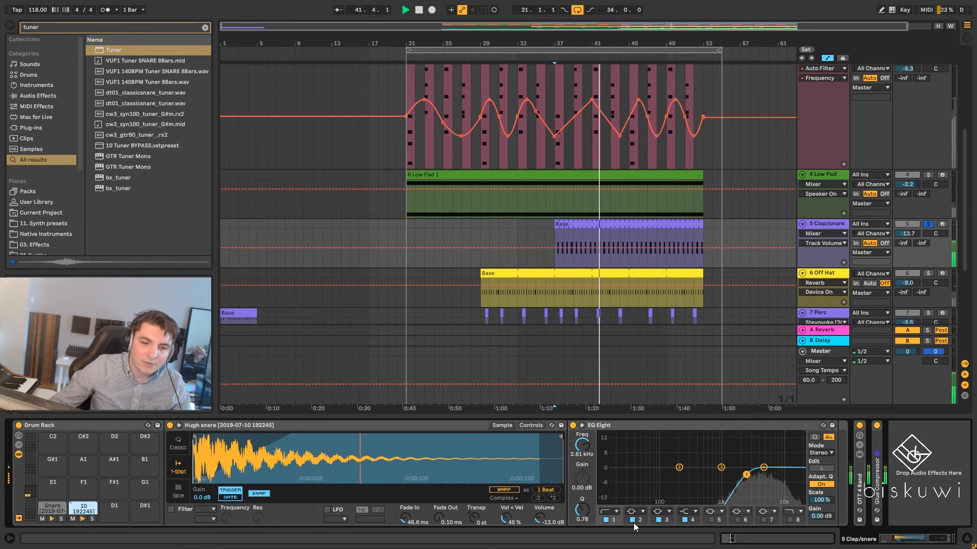
# - Unfold the OTT 4 Band rack on Clap/snare and switch it off and on during playback to compare its effect
pyautogui.doubleClick(862, 506)
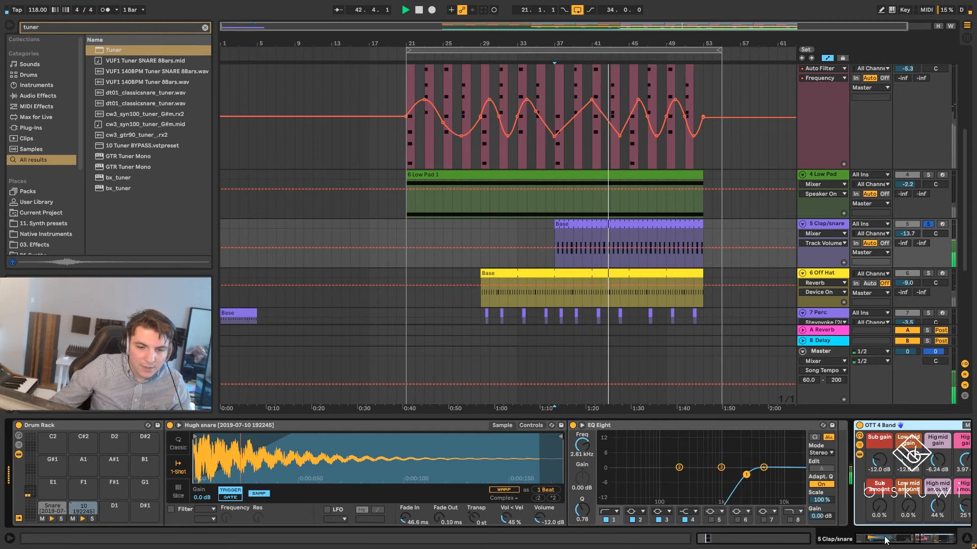
pyautogui.moveTo(873, 538); pyautogui.dragTo(902, 537)
pyautogui.click(416, 425)
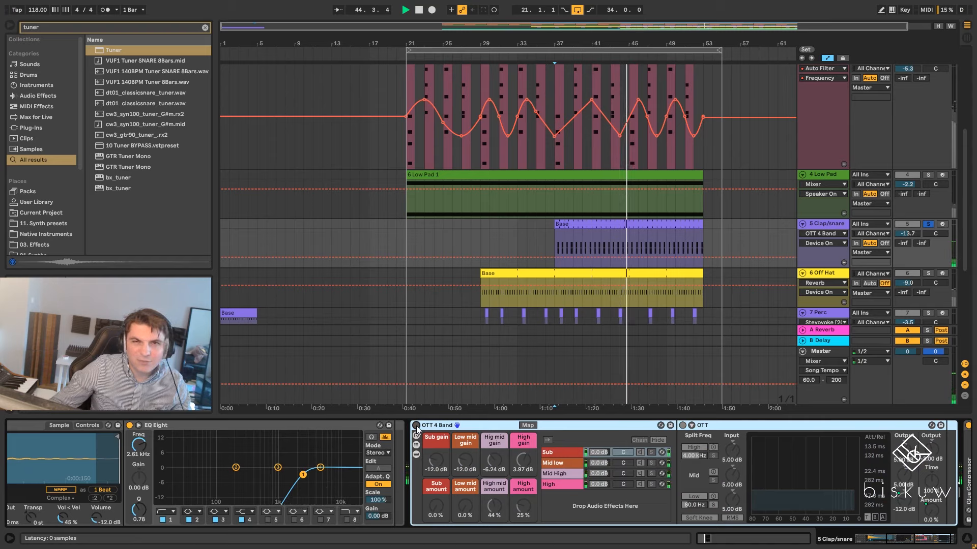
pyautogui.click(416, 426)
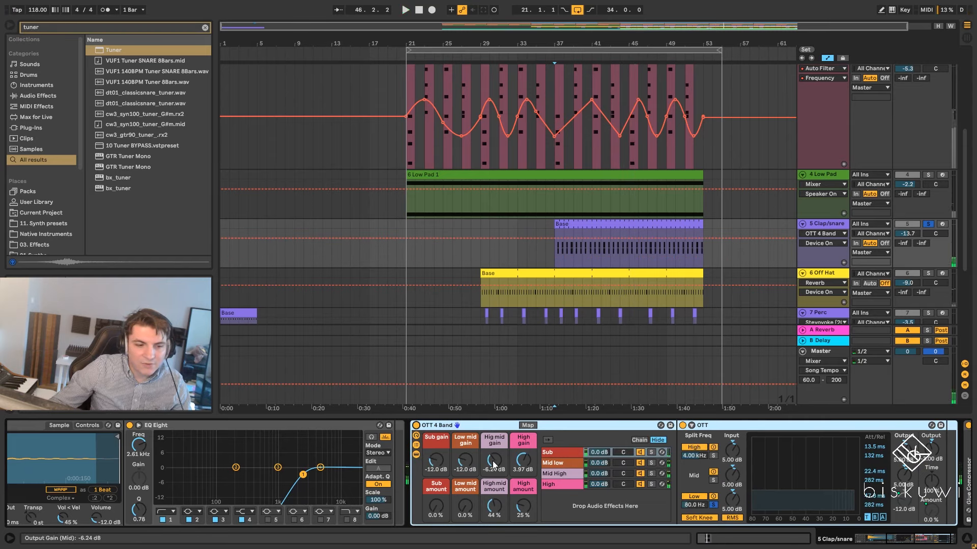
pyautogui.press('space')
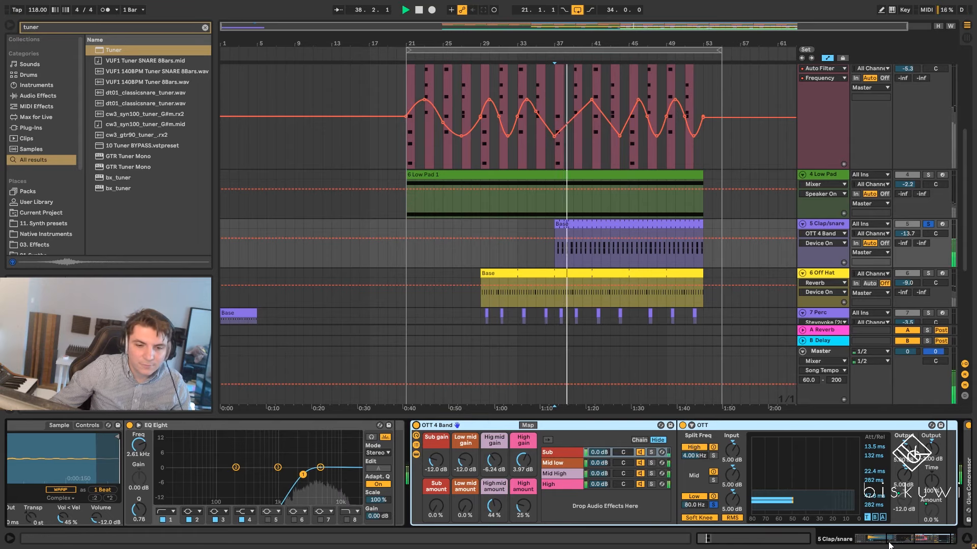
# - Unfold the Glue Compressor at the end of the Clap/snare chain and play the soloed track through it
pyautogui.hscroll(2, 903, 470)
pyautogui.press('space')
pyautogui.doubleClick(903, 470)
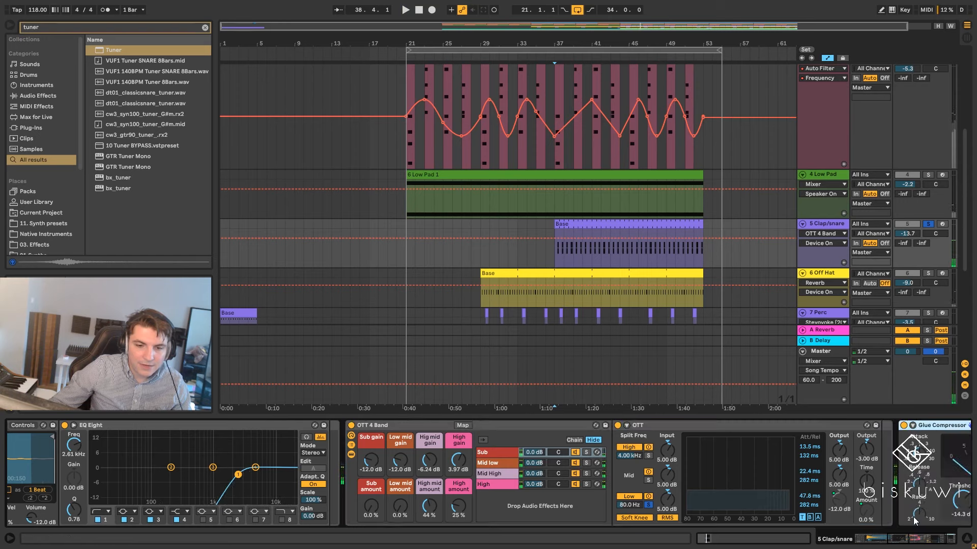
pyautogui.press('space')
pyautogui.hscroll(4, 914, 517)
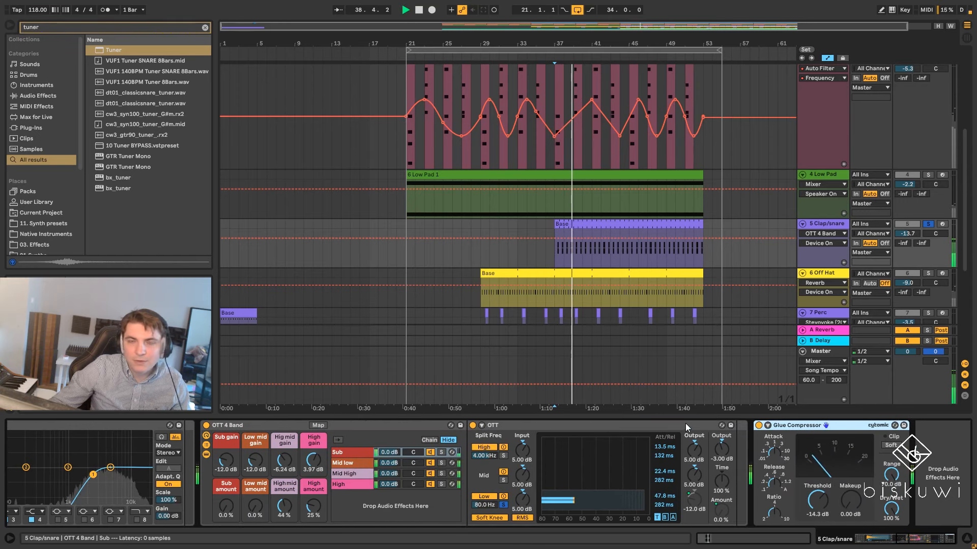
pyautogui.press('space')
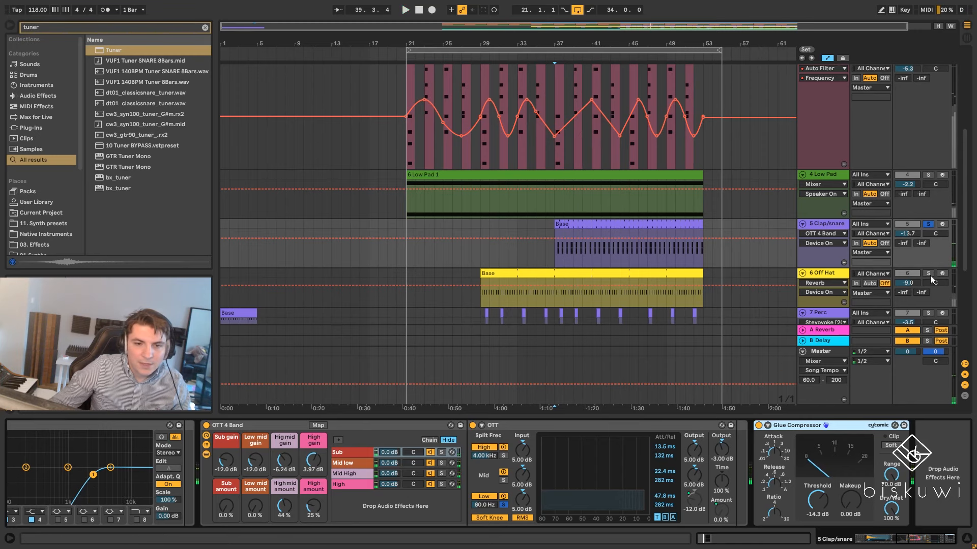
# - Solo the Off Hat track and fold the Vocoder, Pedal and Reverb in its device chain
pyautogui.click(929, 274)
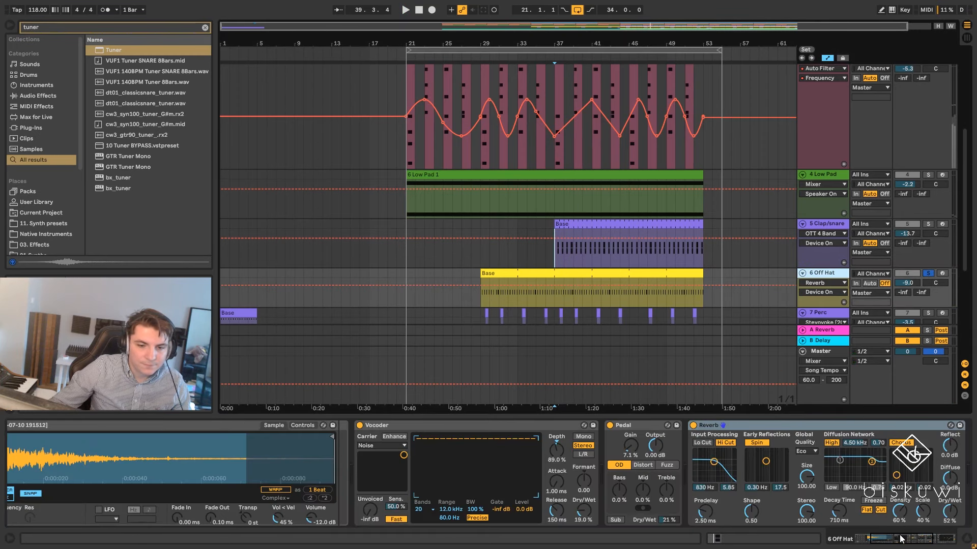
pyautogui.moveTo(900, 539); pyautogui.dragTo(810, 522)
pyautogui.doubleClick(697, 428)
pyautogui.doubleClick(712, 429)
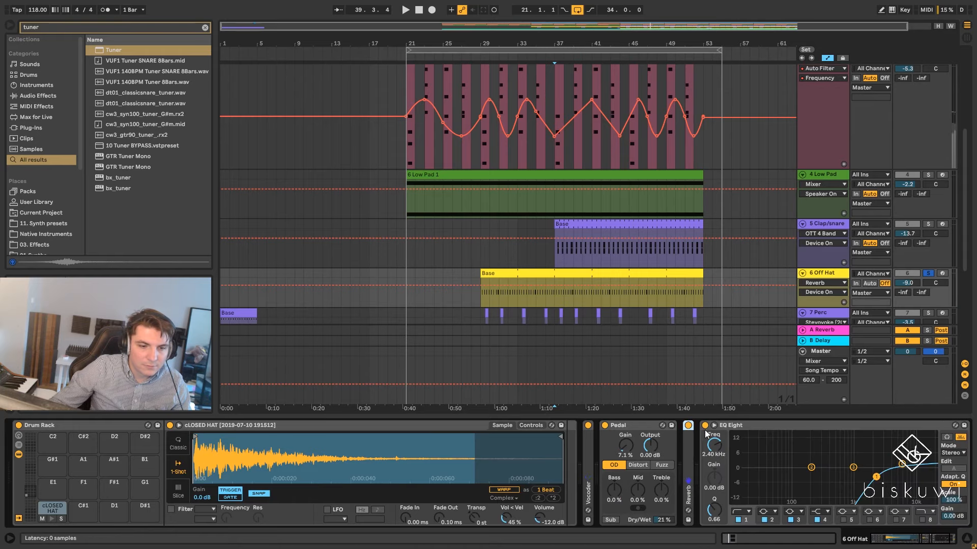
pyautogui.doubleClick(638, 425)
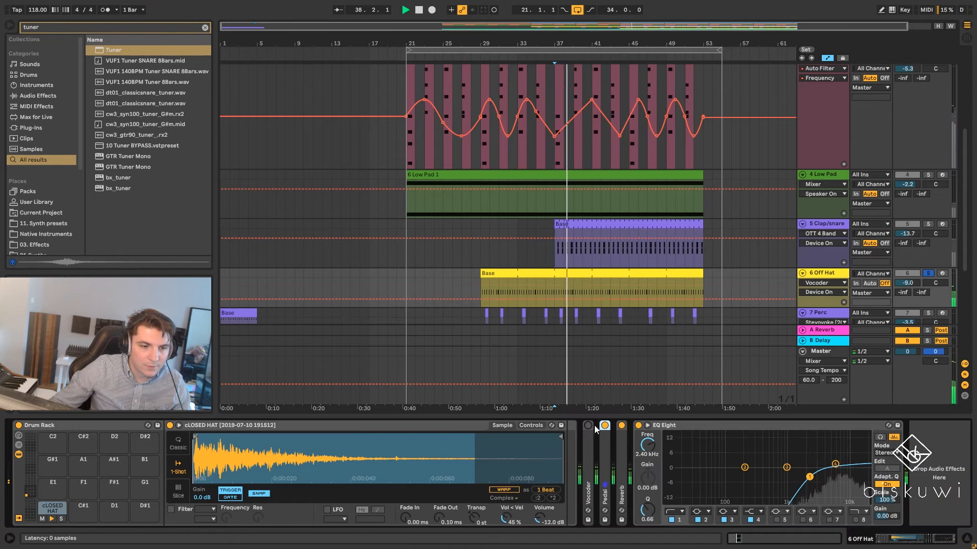
# - Play the Off Hat with all effects bypassed, re-enabling Vocoder, Pedal, Reverb and EQ Eight one at a time
pyautogui.click(638, 425)
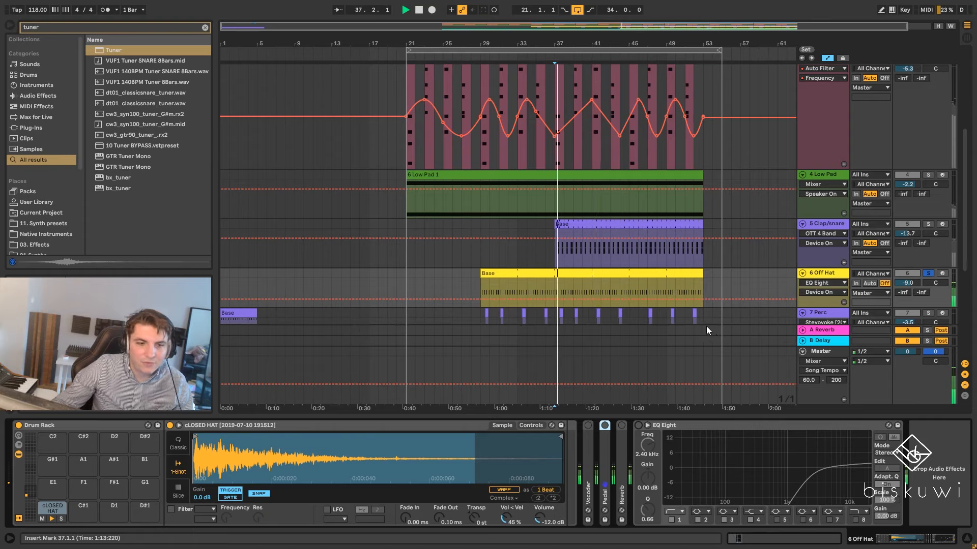
pyautogui.click(588, 426)
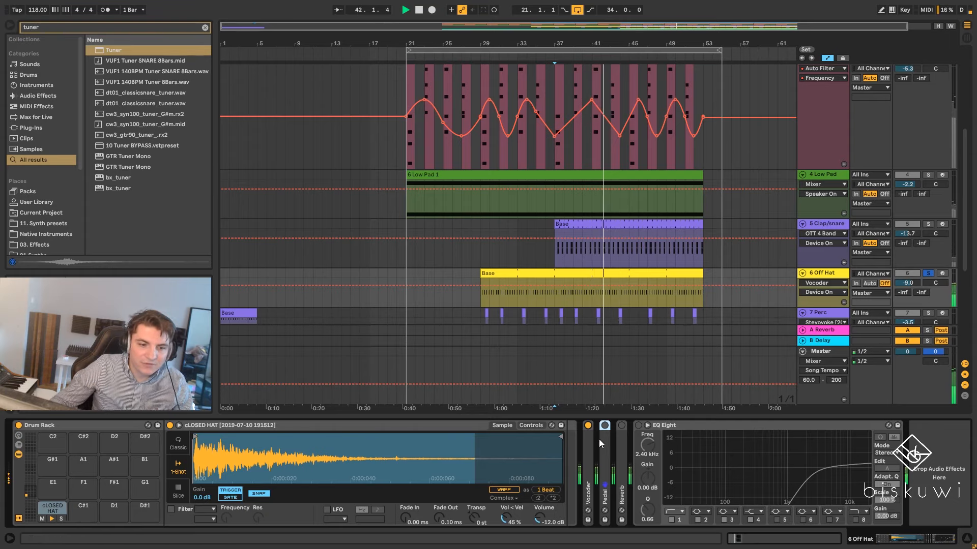
pyautogui.click(605, 426)
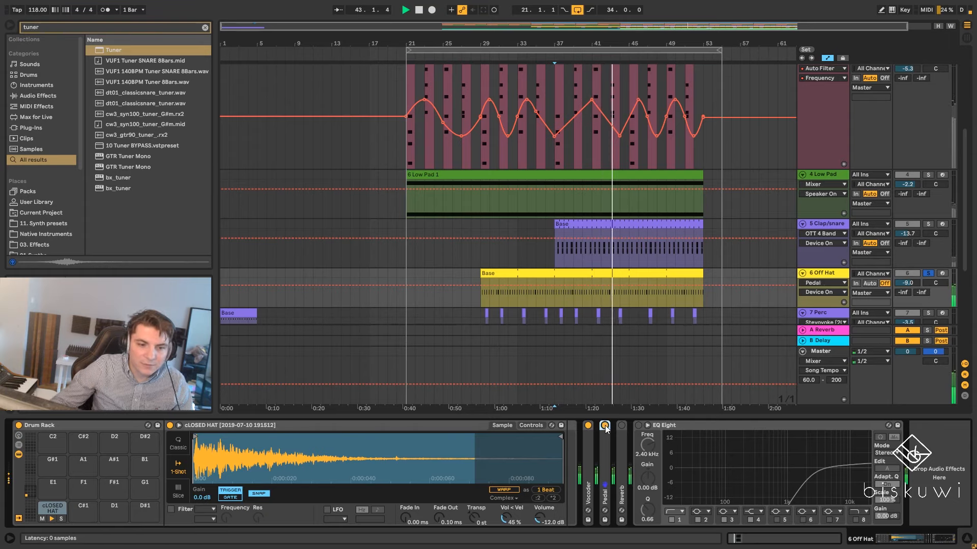
pyautogui.click(622, 426)
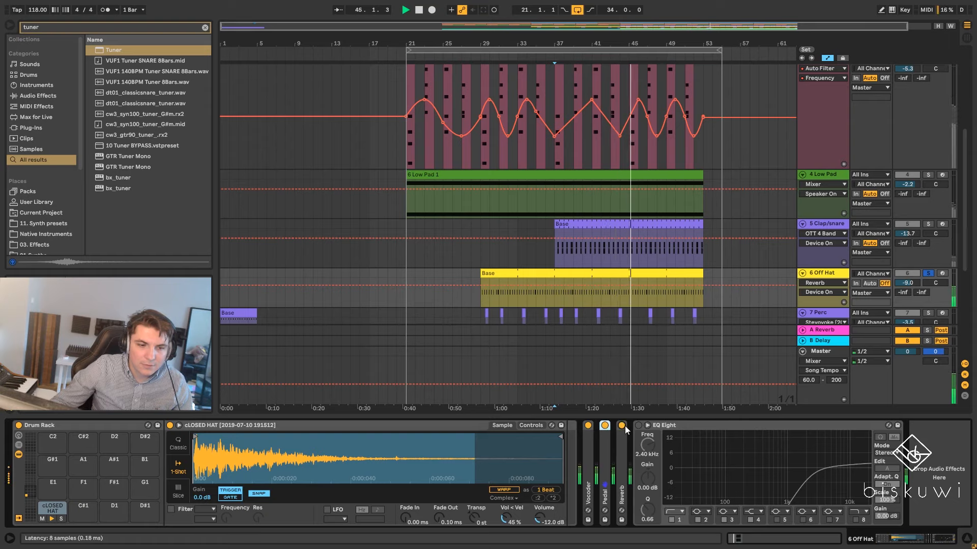
pyautogui.click(637, 426)
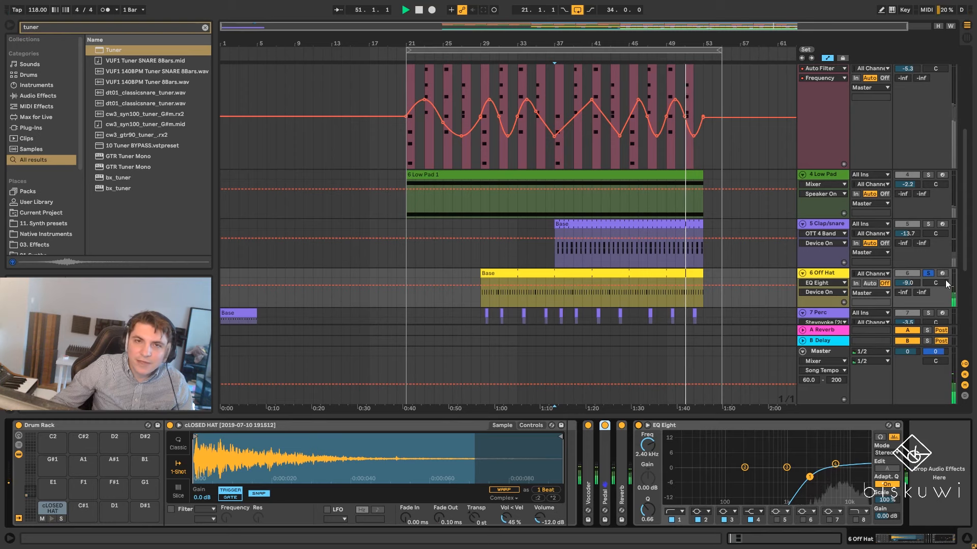
# - Solo the 7 Perc track, show its devices and preview the Perc and Steyoyoke pads of its Drum Rack
pyautogui.scroll(-3, 918, 259)
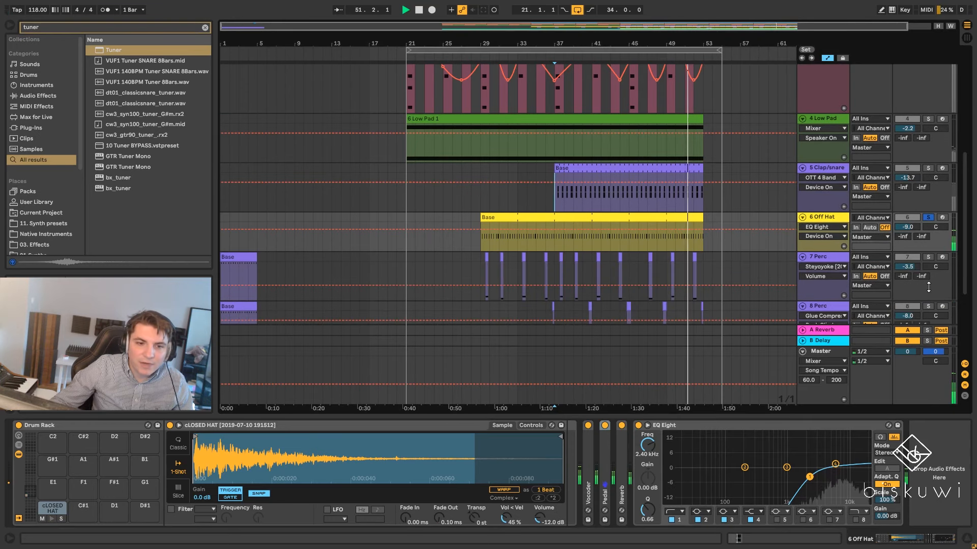
pyautogui.click(829, 257)
pyautogui.scroll(-3, 554, 149)
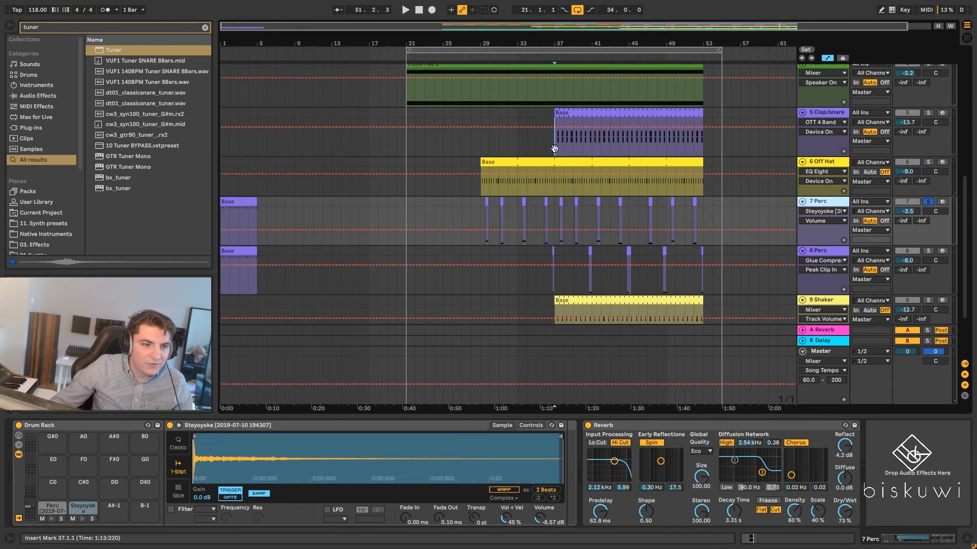
pyautogui.click(51, 520)
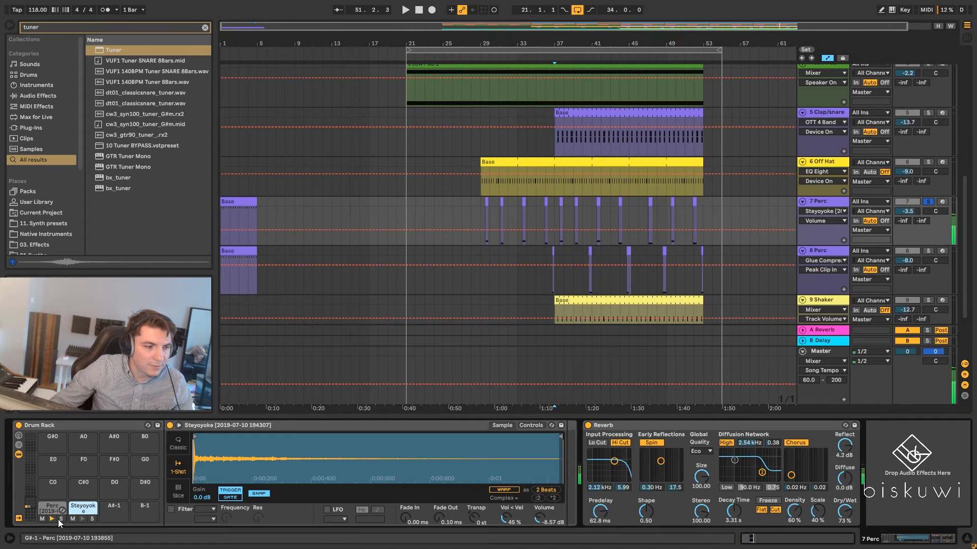
pyautogui.click(84, 519)
pyautogui.click(83, 519)
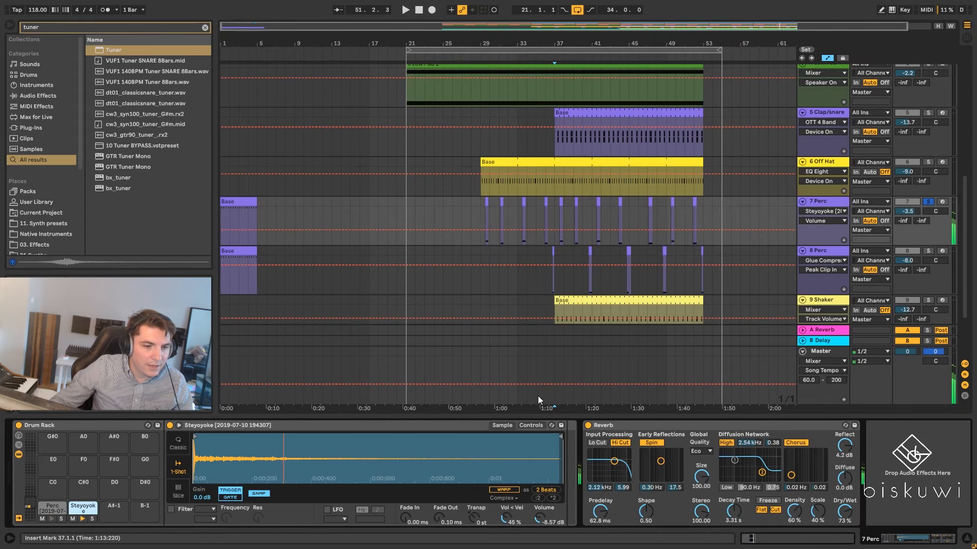
# - Bypass the Reverb on 7 Perc, preview the dry Steyoyoke pad and switch the Reverb back on
pyautogui.click(588, 426)
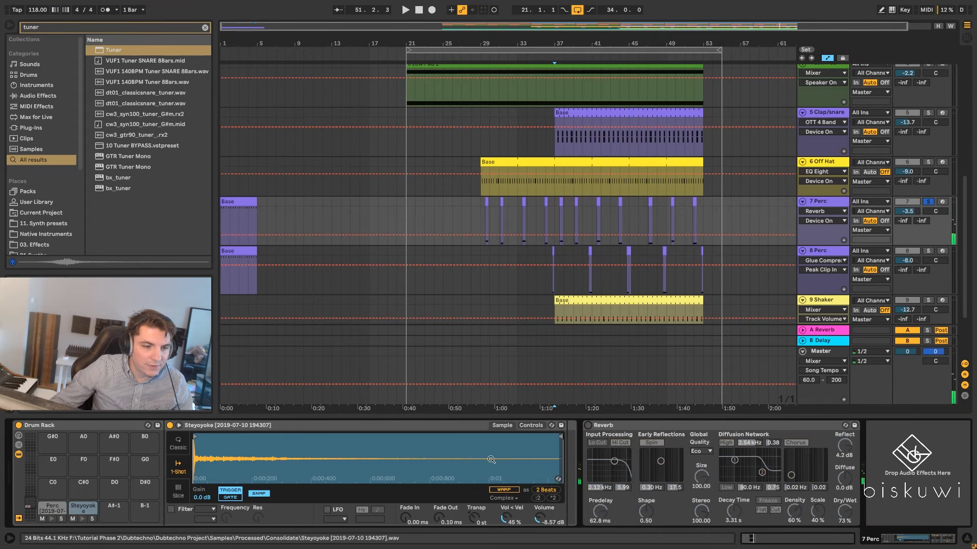
pyautogui.click(82, 518)
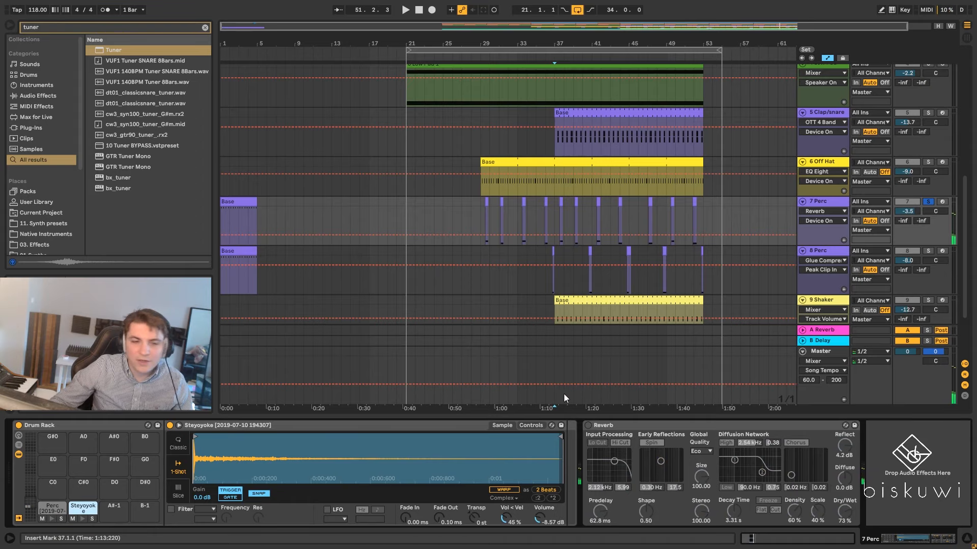
pyautogui.click(589, 426)
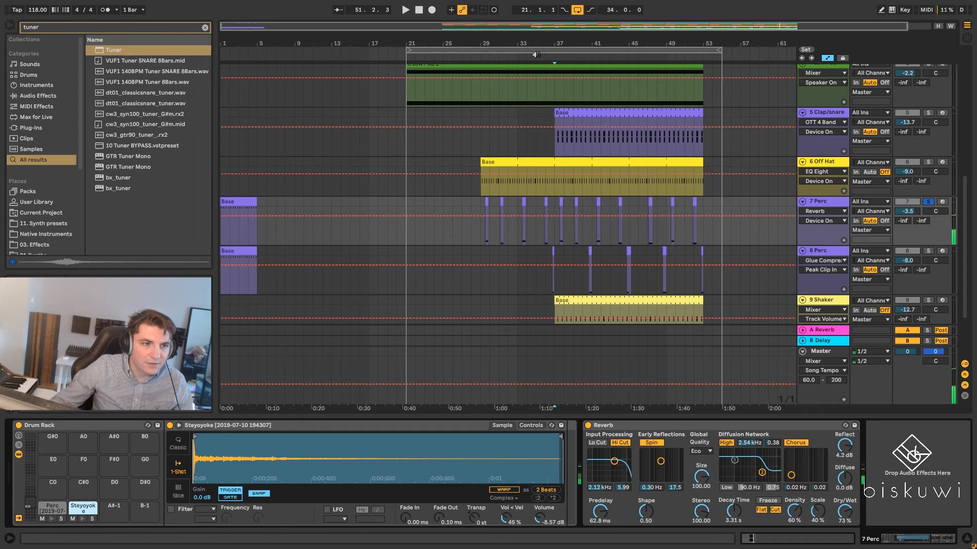
# - Play 7 Perc soloed from the start of its first clip near bar 29, and unsolo it to hear the full mix
pyautogui.moveTo(530, 42); pyautogui.dragTo(657, 65)
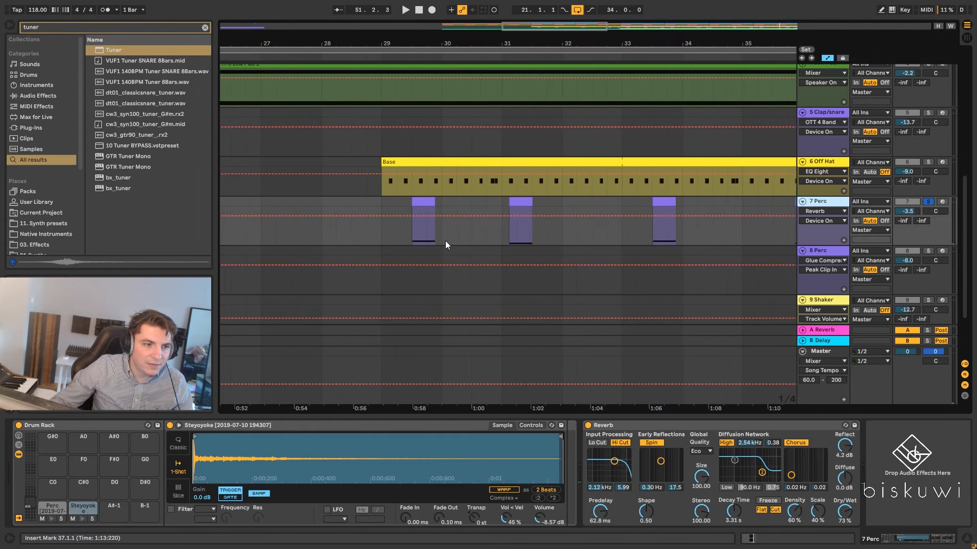
pyautogui.moveTo(432, 50); pyautogui.dragTo(414, 10)
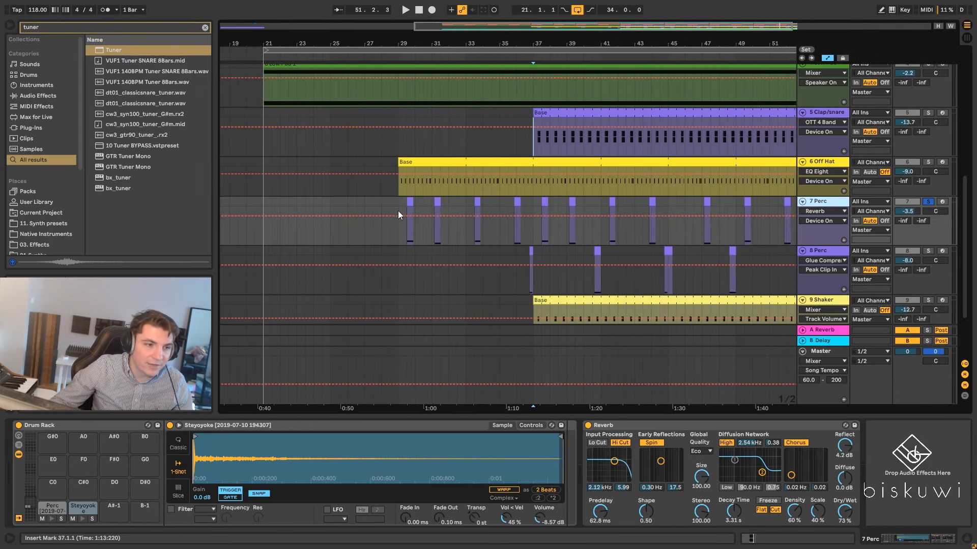
pyautogui.click(403, 236)
pyautogui.press('space')
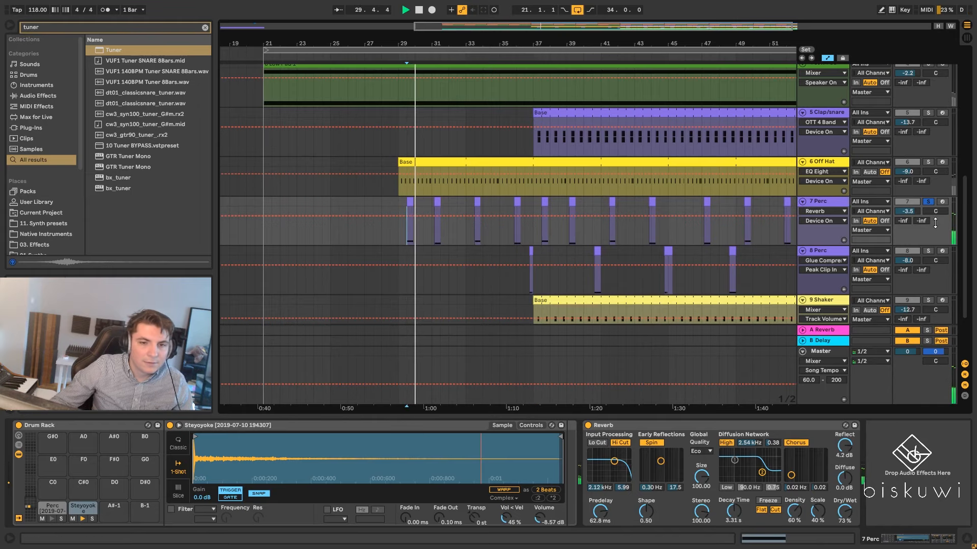
pyautogui.click(929, 201)
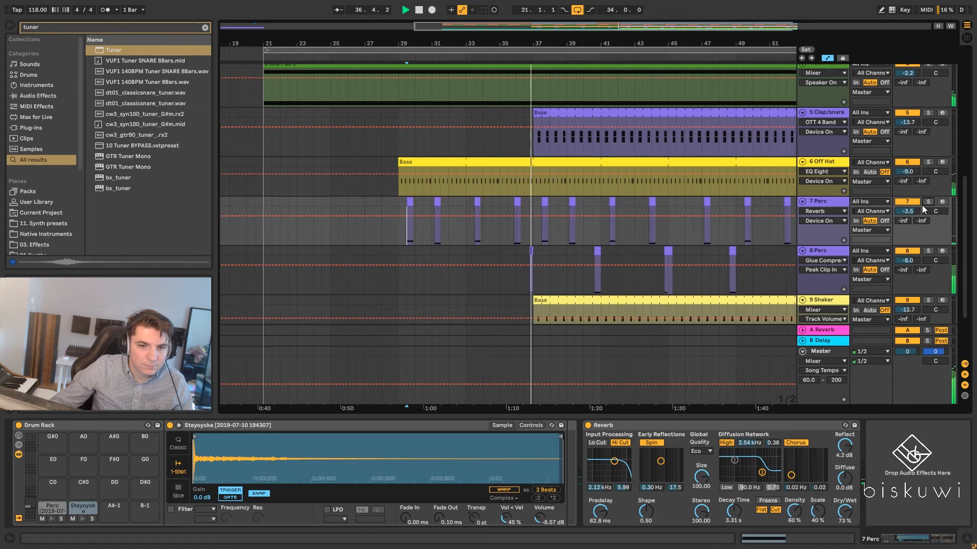
# - Solo the 8 Perc track, show its devices and place the insert mark at the start of its clip at bar 36.4
pyautogui.click(927, 252)
pyautogui.click(814, 252)
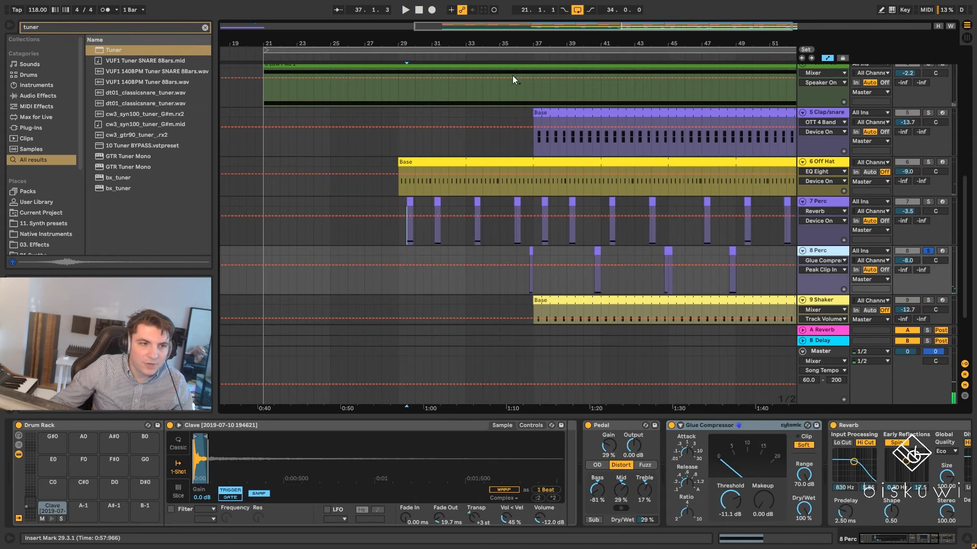
pyautogui.moveTo(527, 44); pyautogui.dragTo(582, 229)
pyautogui.click(592, 280)
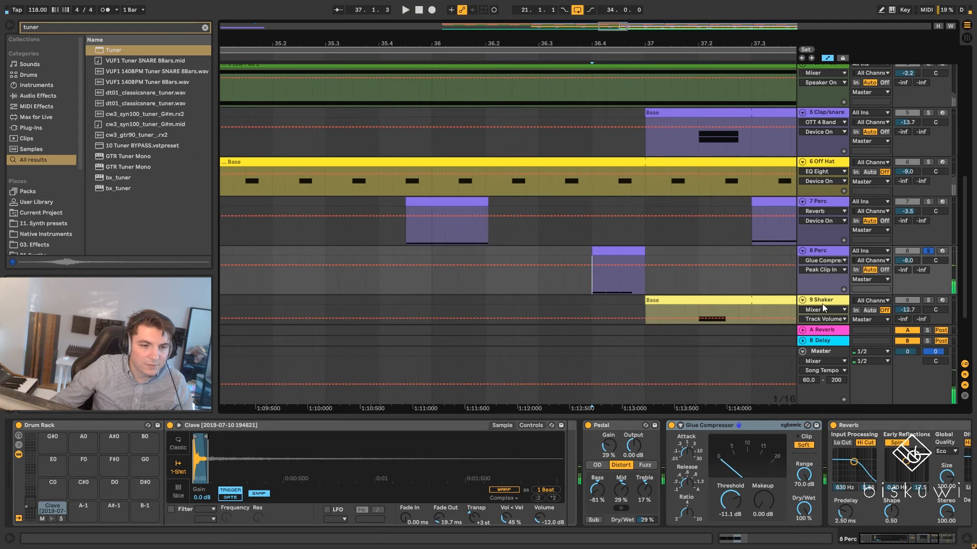
# - Fold and bypass the Pedal, Glue Compressor and Reverb on 8 Perc, and play the dry Clave from its clip
pyautogui.doubleClick(624, 426)
pyautogui.doubleClick(636, 426)
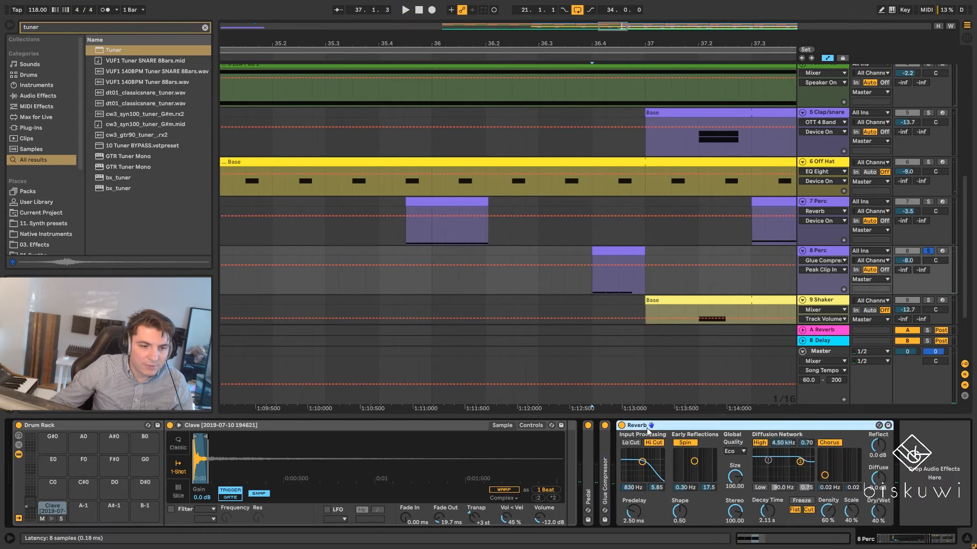
pyautogui.doubleClick(636, 426)
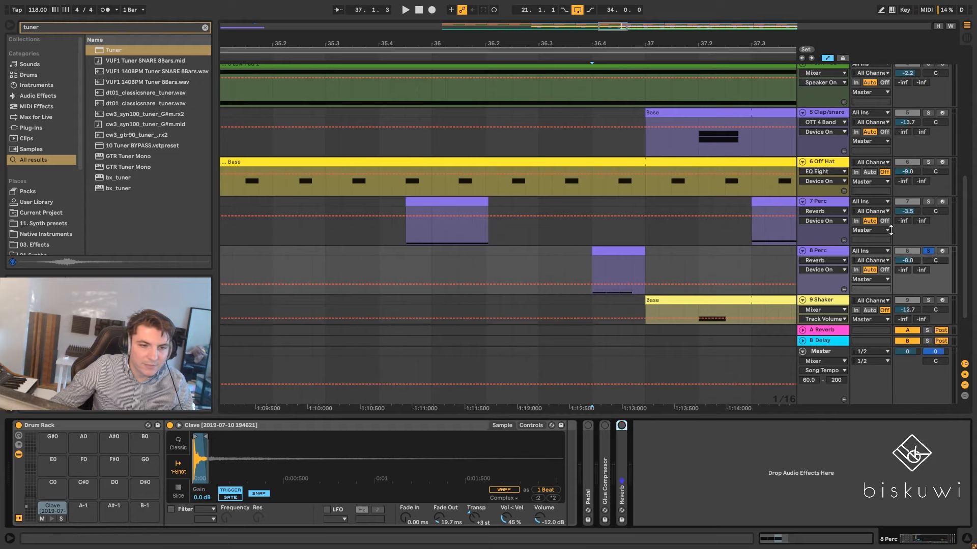
pyautogui.press('space')
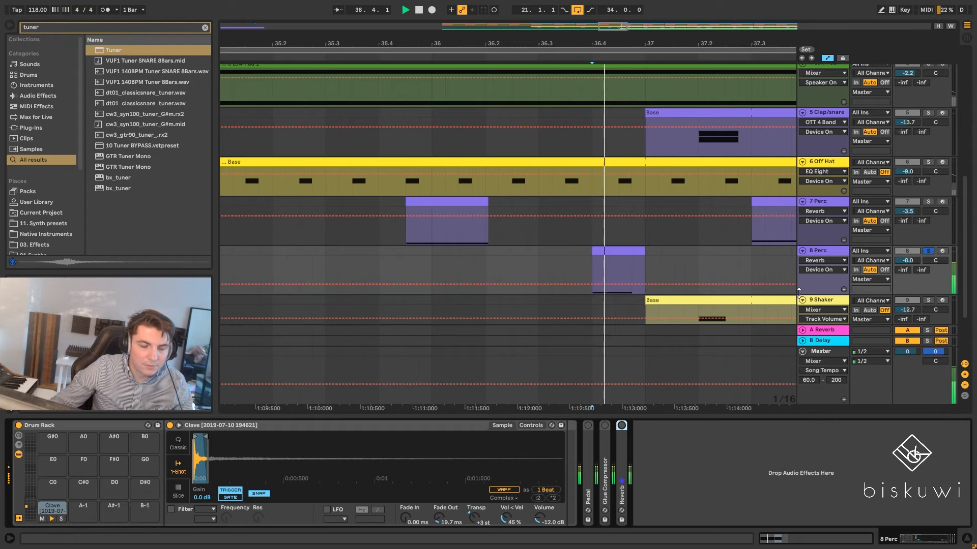
# - Replay the dry Clave on 8 Perc, unfold and switch on its Pedal, and play the clip with the distortion
pyautogui.press('space')
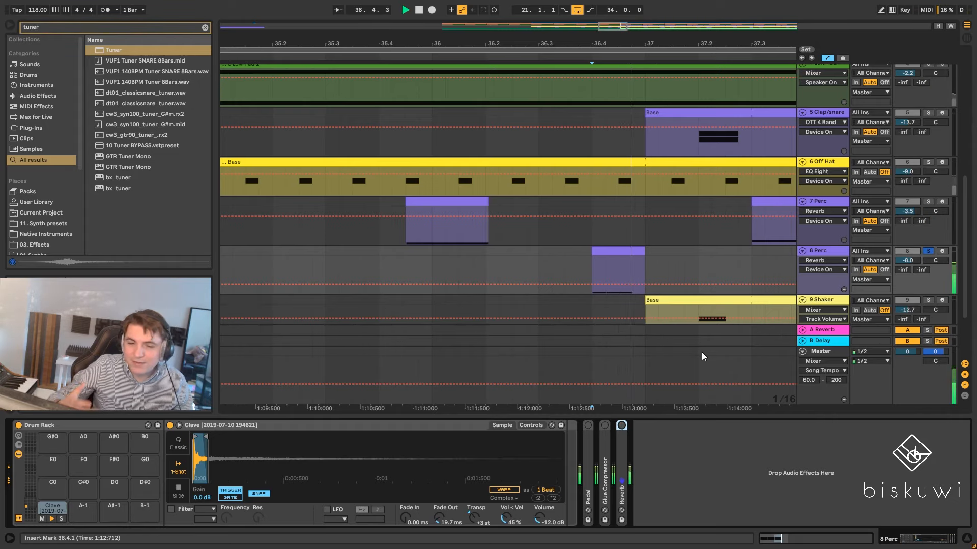
pyautogui.press('space')
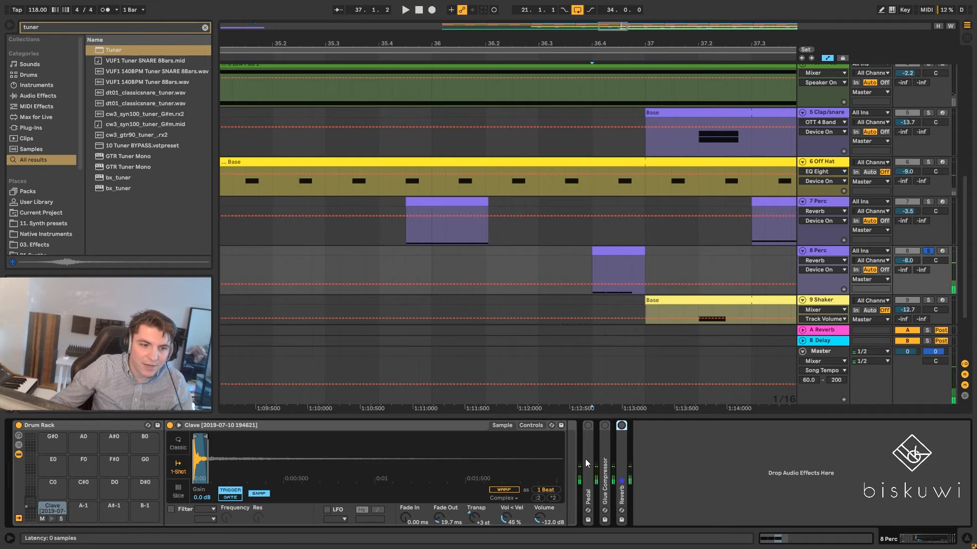
pyautogui.doubleClick(586, 459)
pyautogui.click(588, 426)
pyautogui.press('space')
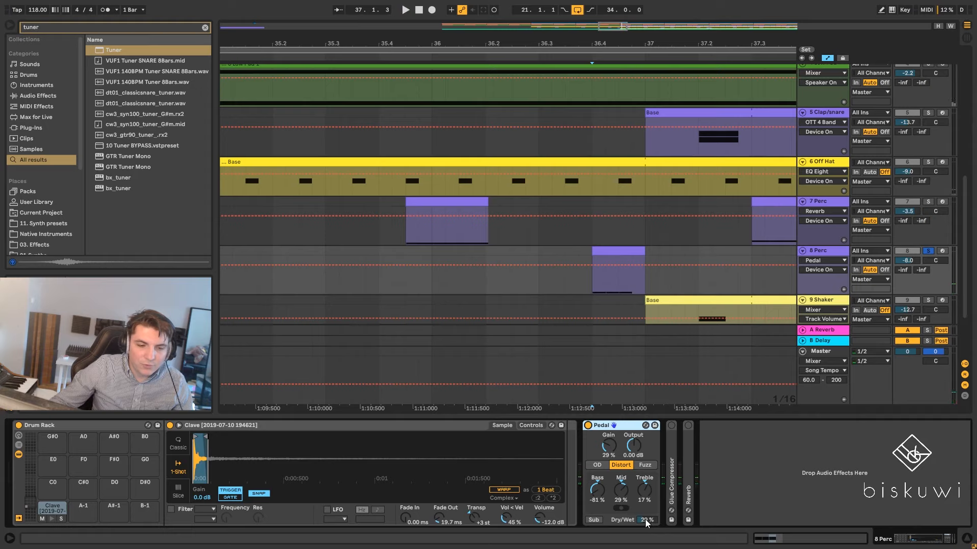
# - Vary the Pedal's Dry/Wet amount on 8 Perc and replay the Clave to compare the distortion
pyautogui.press('space')
pyautogui.moveTo(645, 521); pyautogui.dragTo(645, 545)
pyautogui.press('space')
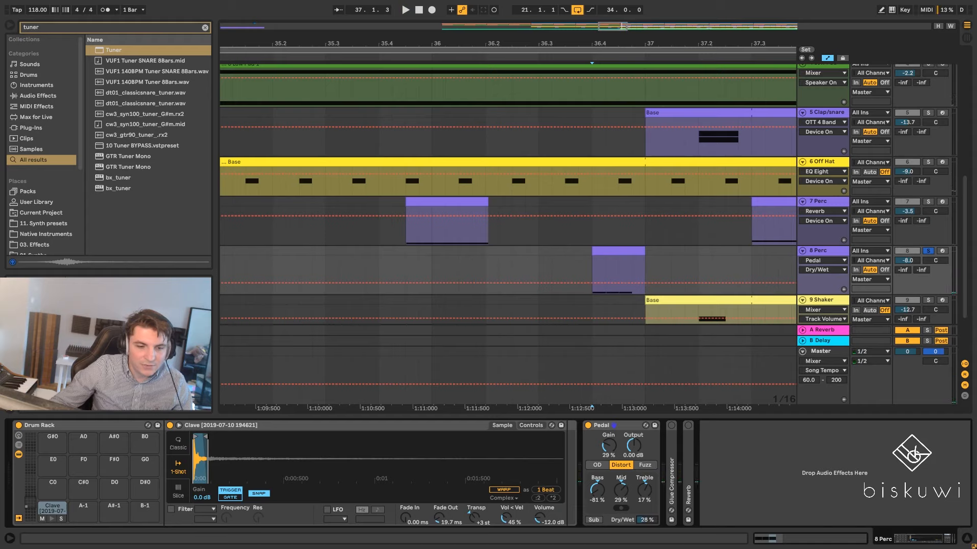
pyautogui.press('space')
pyautogui.press('space')
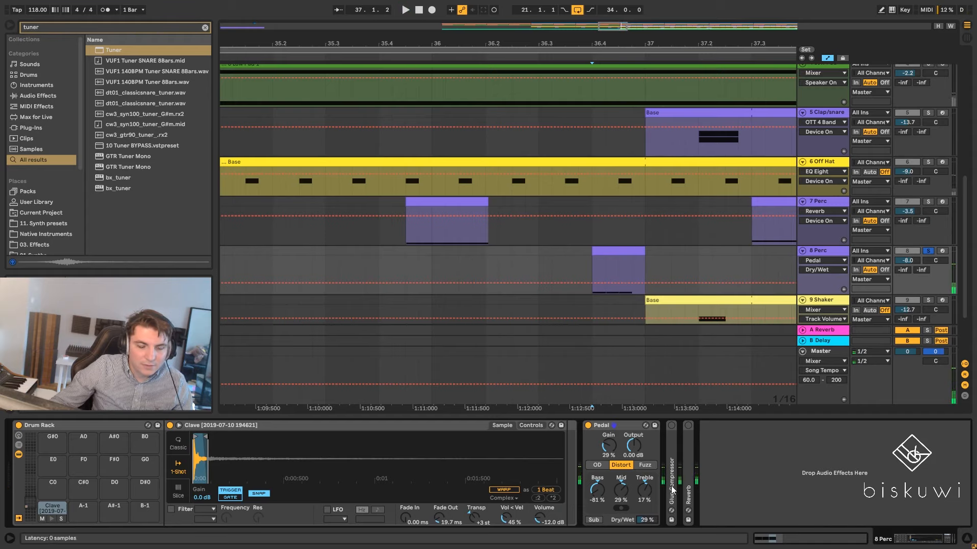
# - Unfold and switch on the Glue Compressor and the Reverb on 8 Perc, playing the Clave with each effect added
pyautogui.doubleClick(671, 484)
pyautogui.click(671, 426)
pyautogui.press('space')
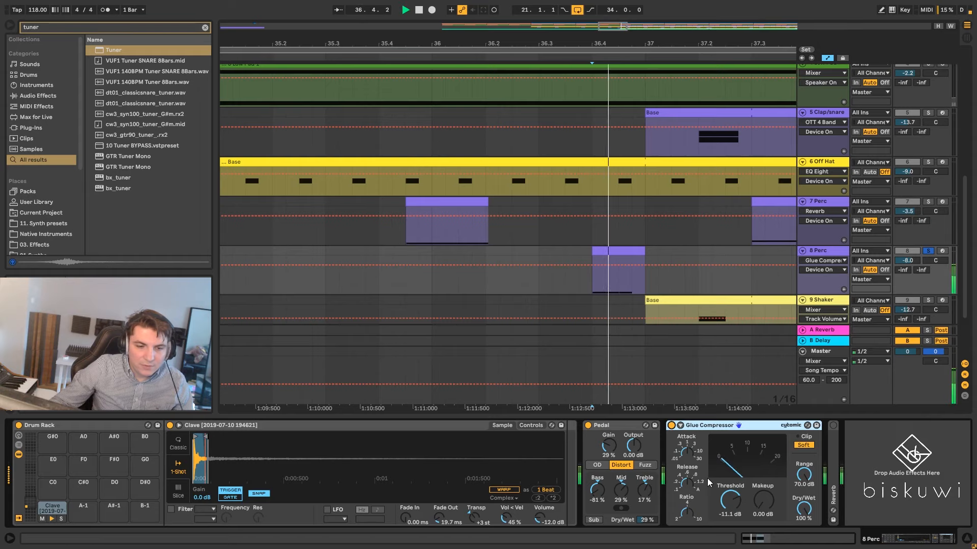
pyautogui.doubleClick(833, 460)
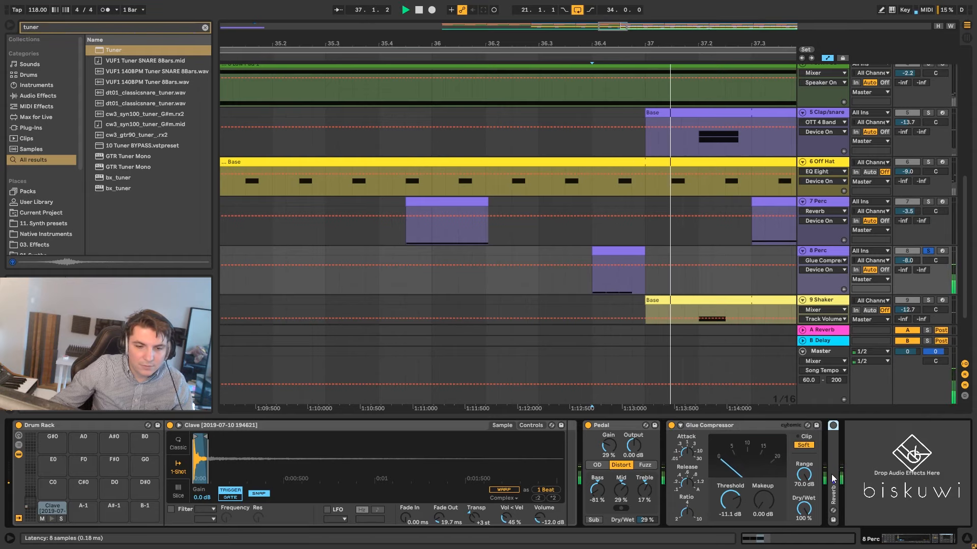
pyautogui.click(833, 426)
pyautogui.press('space')
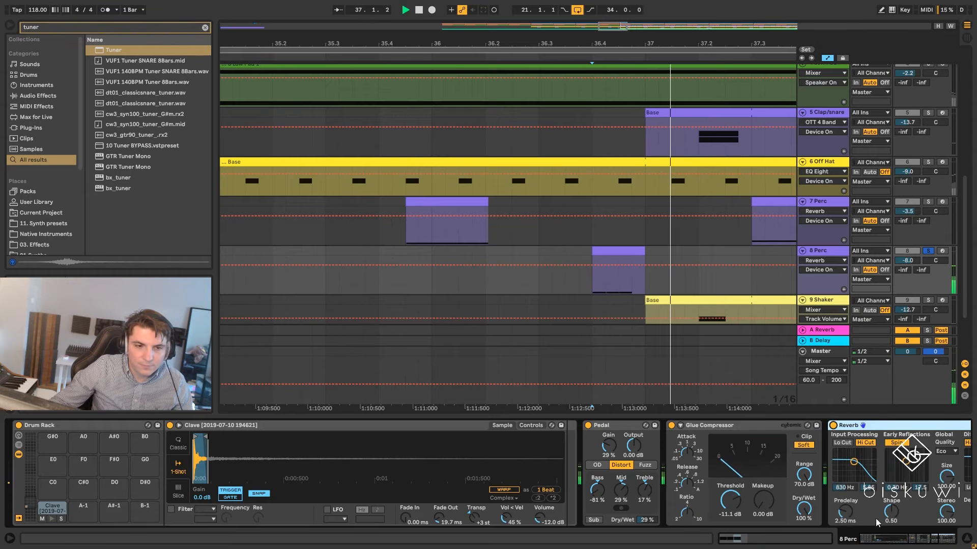
pyautogui.press('space')
pyautogui.press('space')
pyautogui.press('space')
pyautogui.press('space')
# - Solo the 9 Shaker track, play it from bar 36.4 and show its devices
pyautogui.moveTo(587, 44); pyautogui.dragTo(583, 5)
pyautogui.press('space')
pyautogui.scroll(-3, 865, 231)
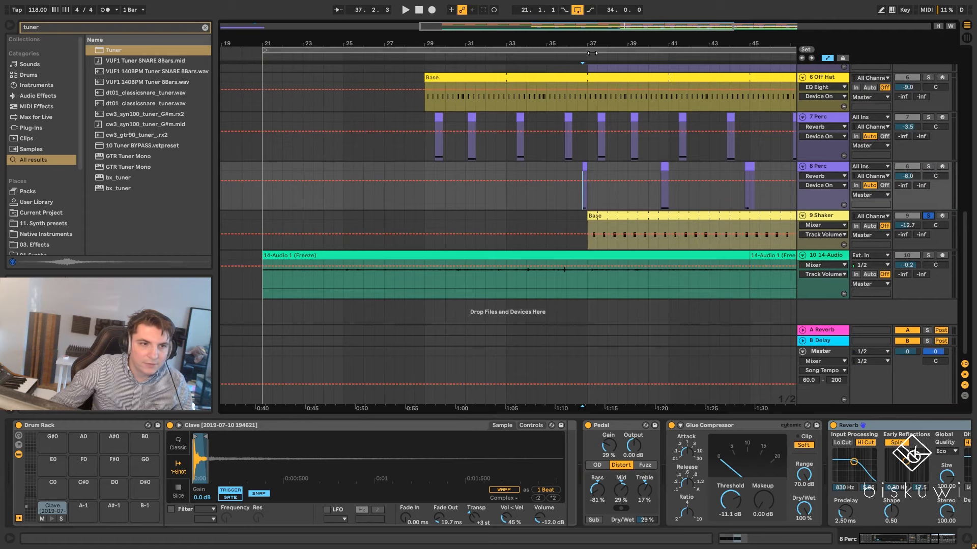
pyautogui.moveTo(594, 45); pyautogui.dragTo(594, 60)
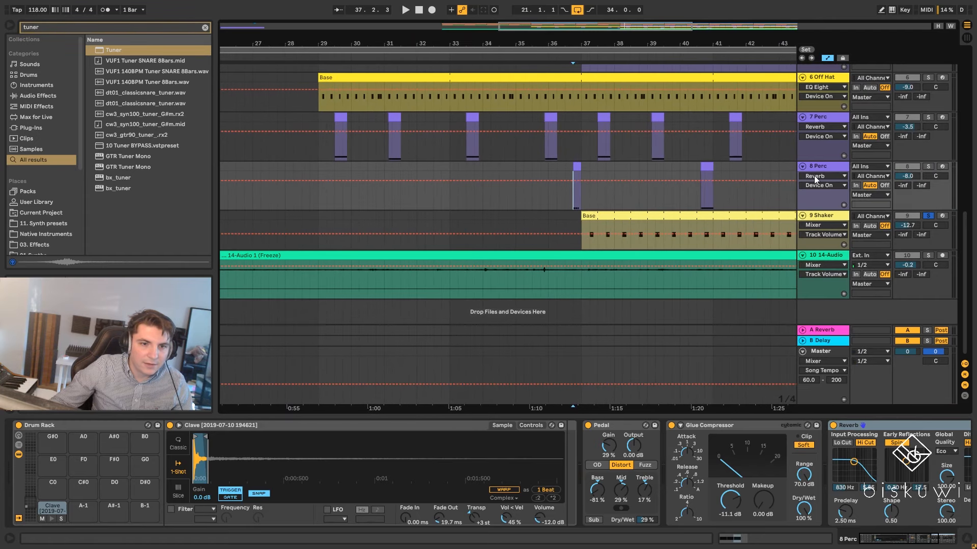
pyautogui.click(825, 78)
pyautogui.press('space')
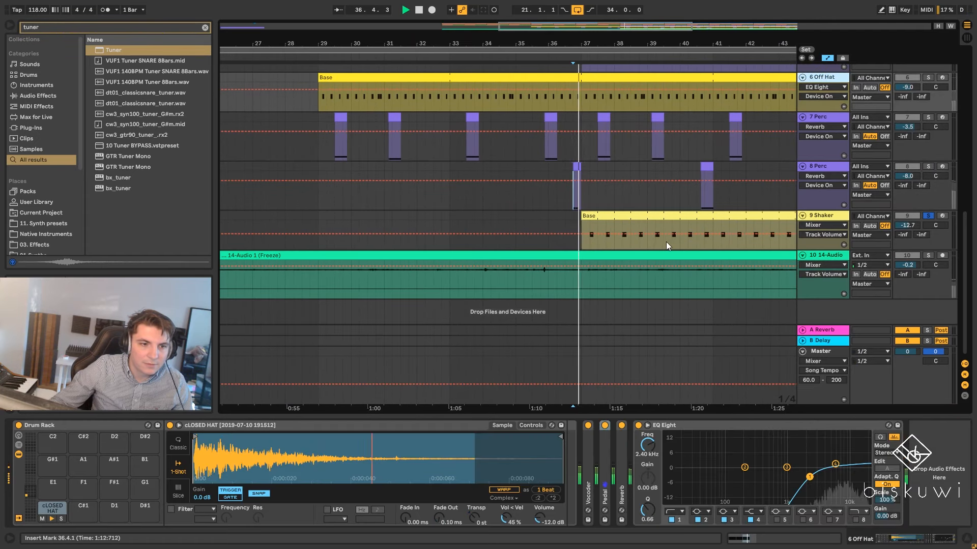
pyautogui.click(829, 213)
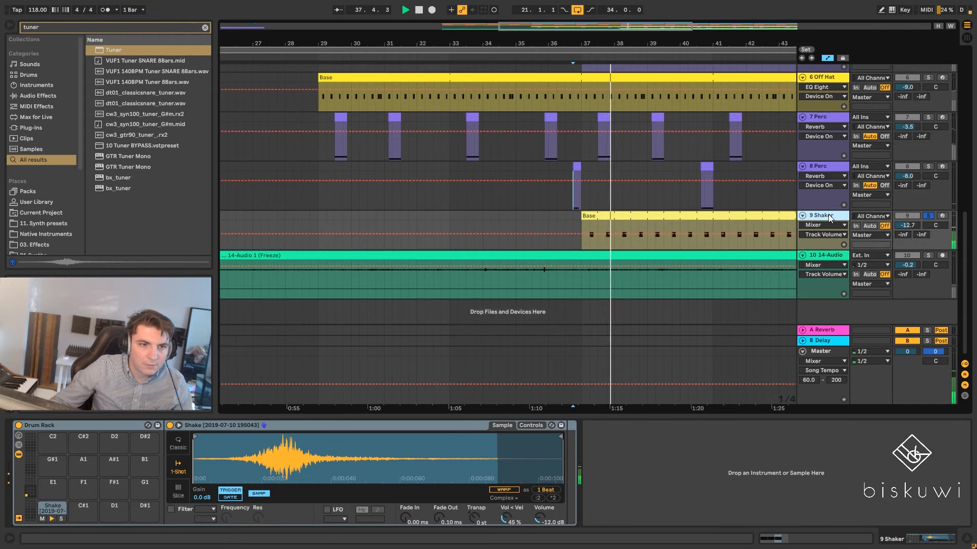
# - Solo 6 Off Hat alongside 9 Shaker to hear them together, and return to the Shaker's devices
pyautogui.click(928, 78)
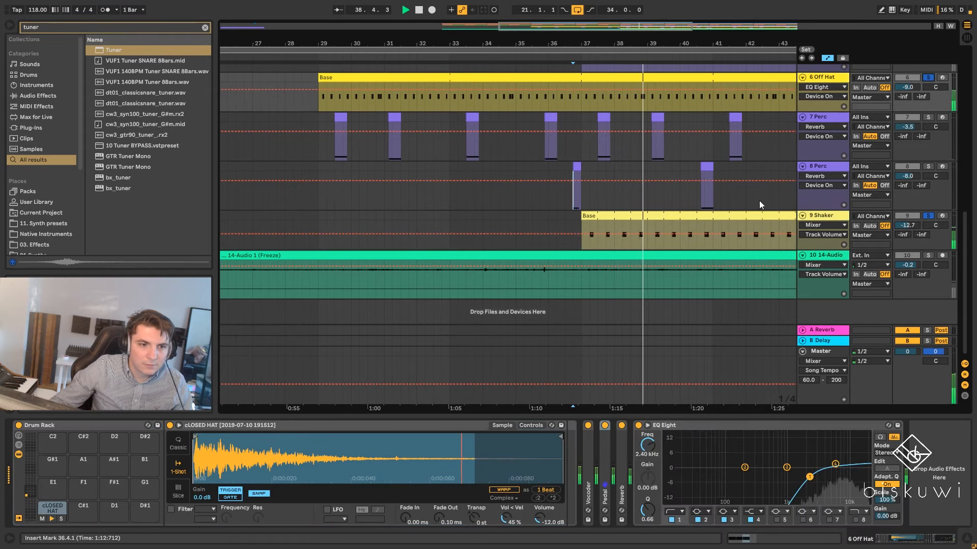
pyautogui.click(820, 216)
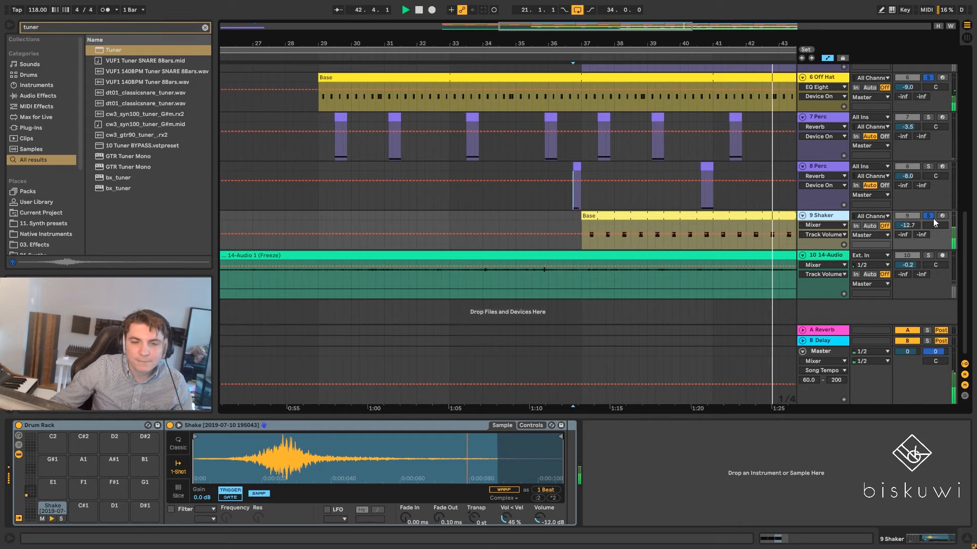
pyautogui.press('space')
# - Solo the 10 14-Audio track, play its frozen clip from bar 21 and show its devices
pyautogui.click(927, 255)
pyautogui.moveTo(639, 36); pyautogui.dragTo(557, 34)
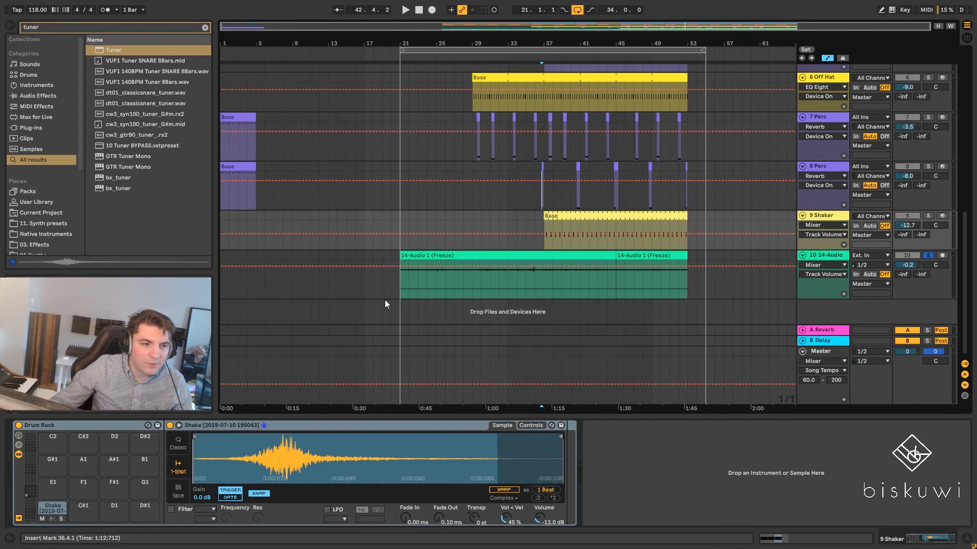
pyautogui.click(438, 277)
pyautogui.press('space')
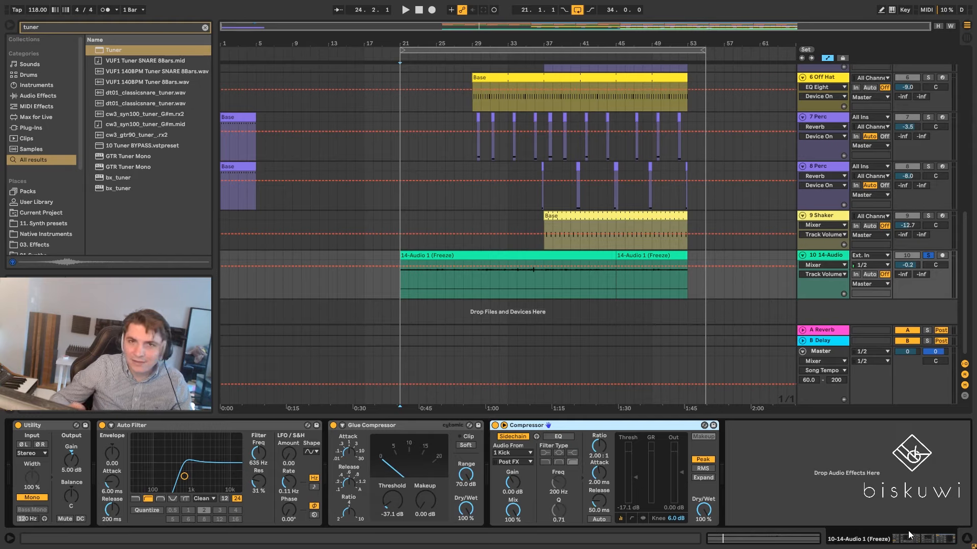
pyautogui.click(832, 255)
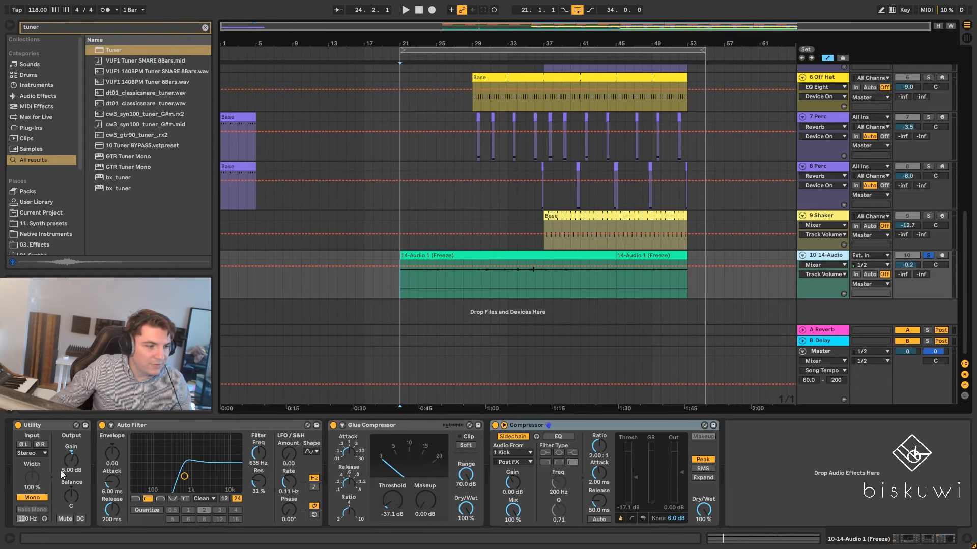
# - Play 10 14-Audio while switching its Auto Filter and Glue Compressor off and back on to compare the sound
pyautogui.press('space')
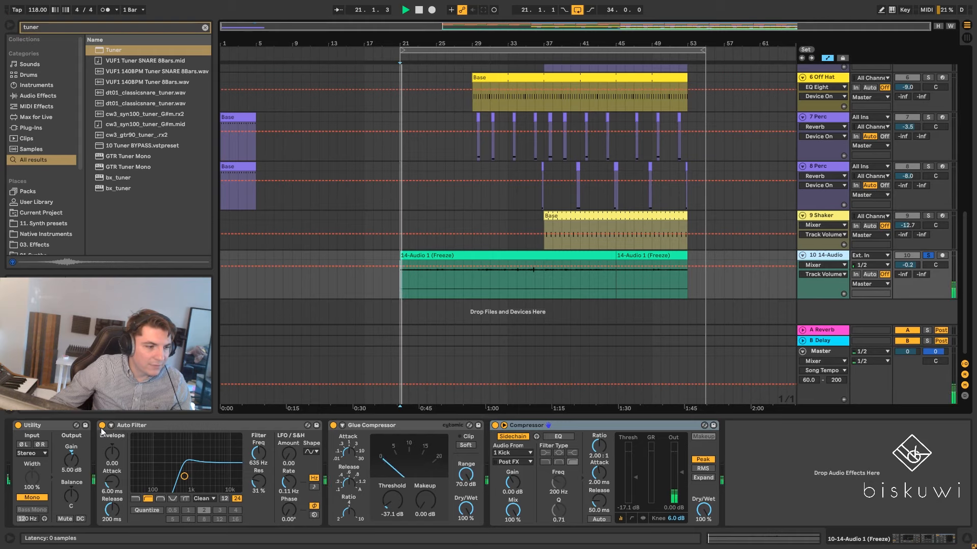
pyautogui.click(102, 425)
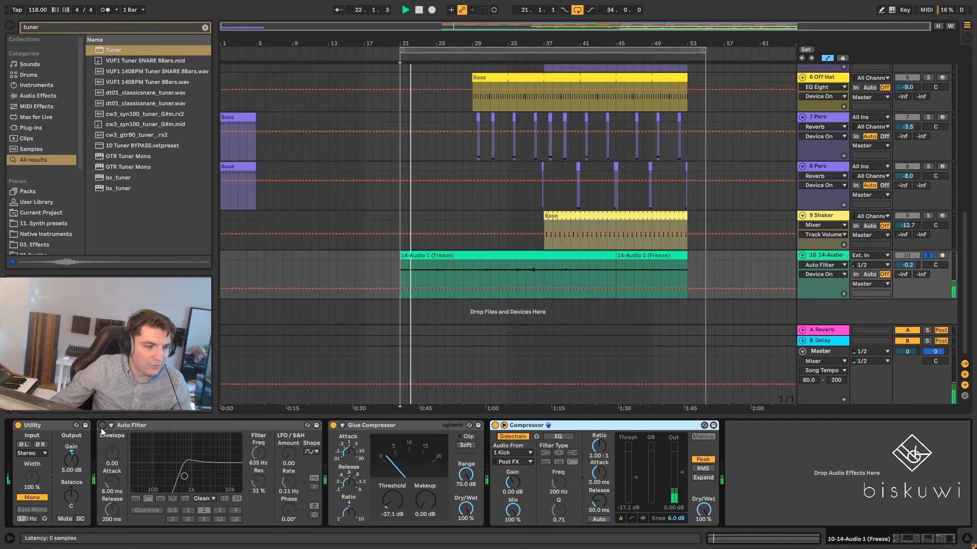
pyautogui.click(333, 426)
pyautogui.click(333, 426)
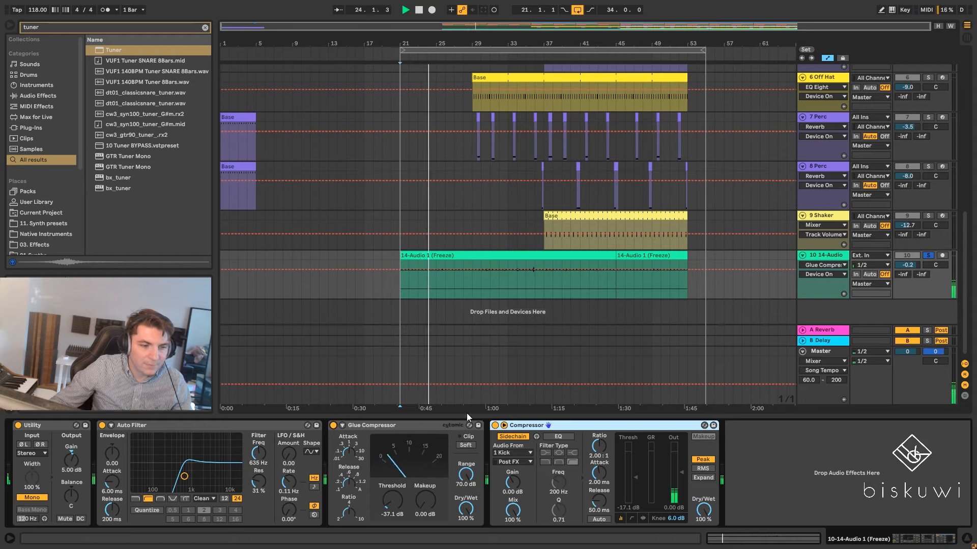
# - Replay the soloed 10 14-Audio clip from bar 21, and audition it from bar 37
pyautogui.press('space')
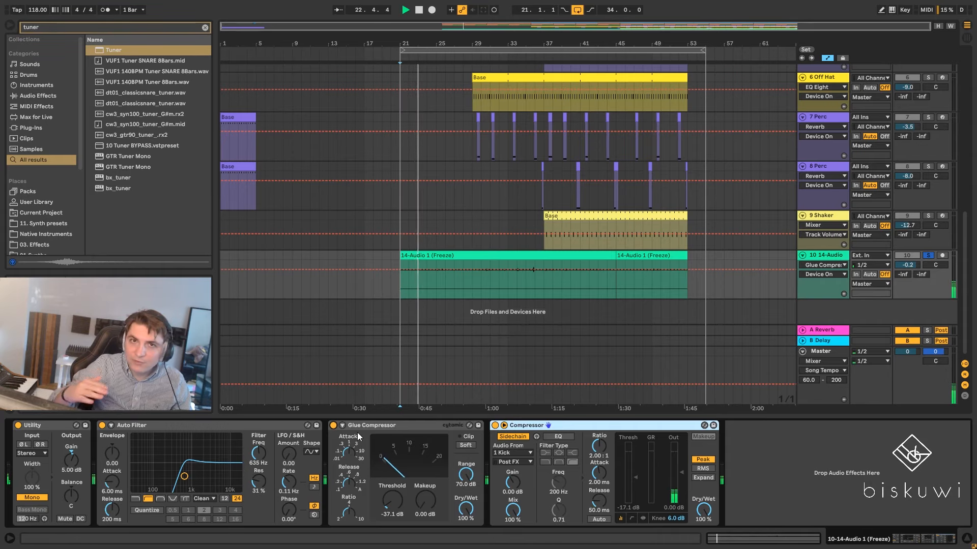
pyautogui.press('space')
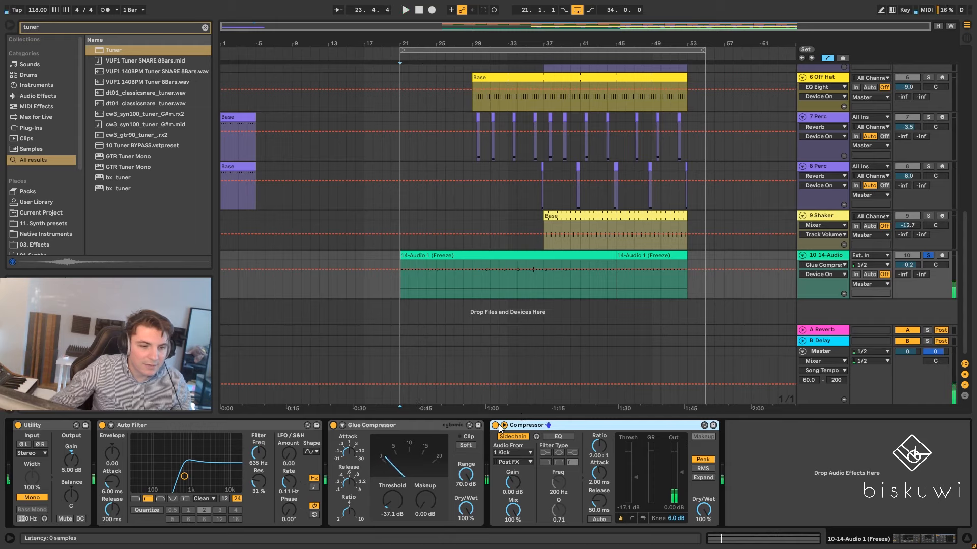
pyautogui.press('space')
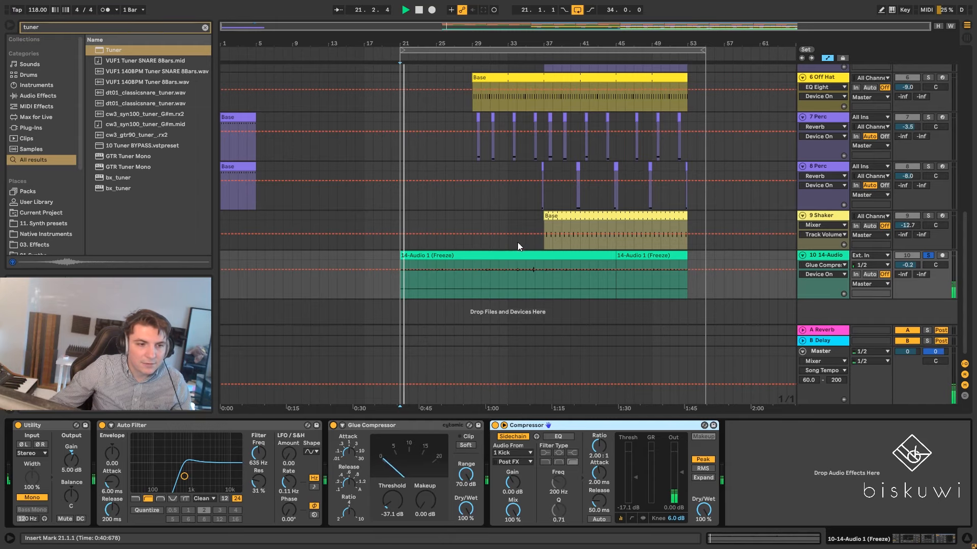
pyautogui.click(547, 261)
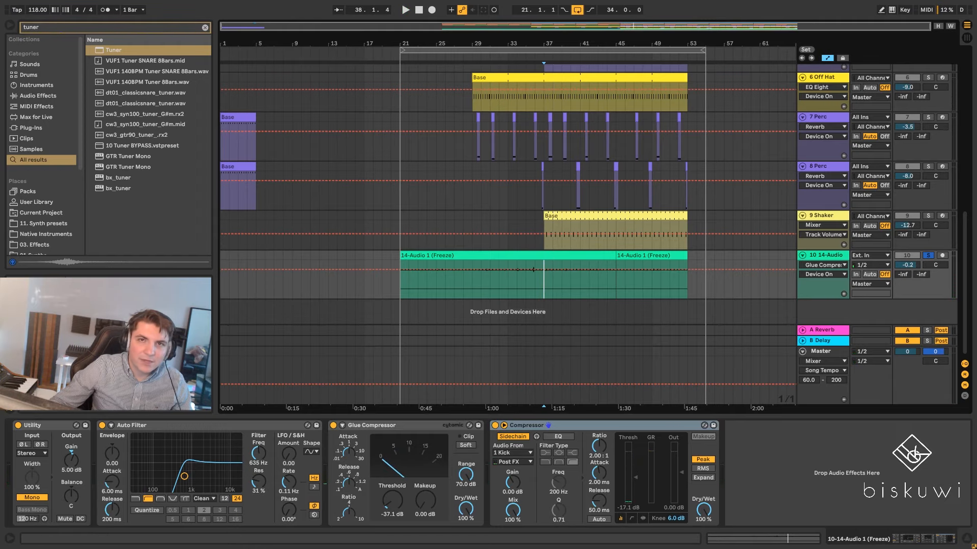
# - Place the insert mark at the start of 2 Front Melody at bar 21, unsolo 10 14-Audio and play the full mix
pyautogui.scroll(6, 539, 141)
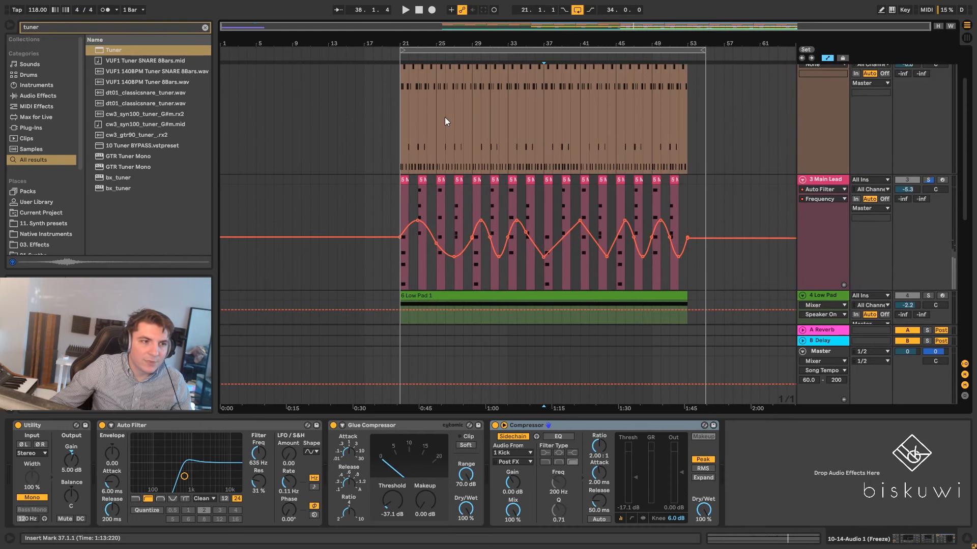
pyautogui.scroll(3, 445, 121)
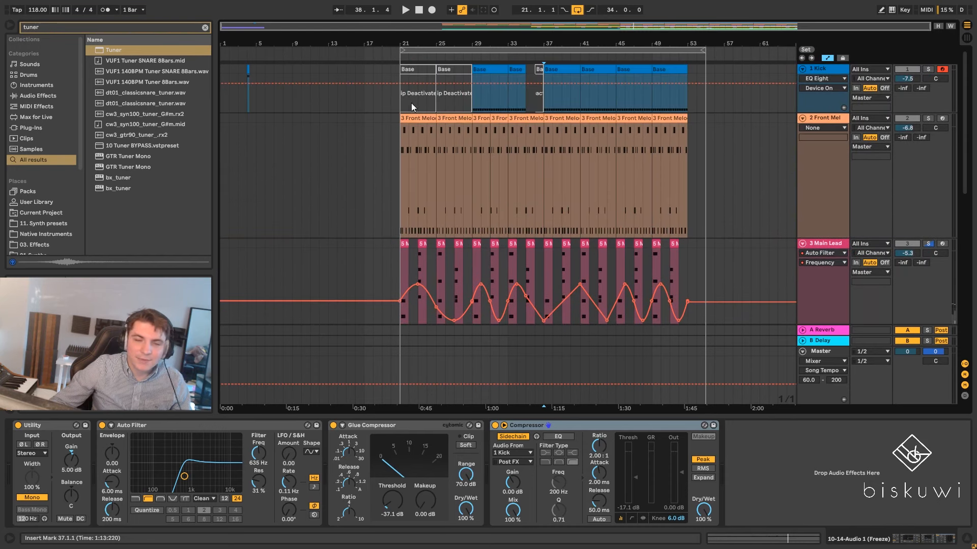
pyautogui.click(401, 141)
pyautogui.press('space')
pyautogui.scroll(-6, 849, 261)
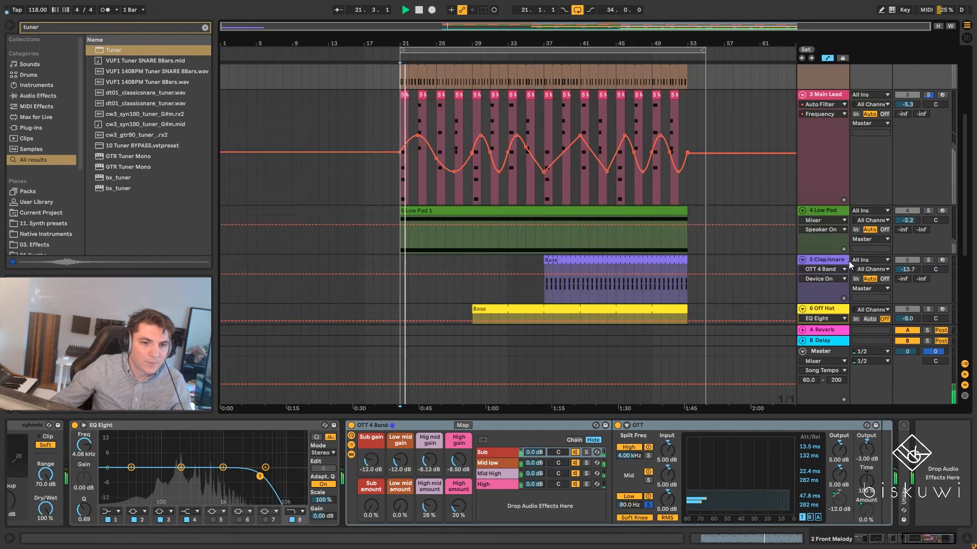
pyautogui.scroll(-10, 847, 259)
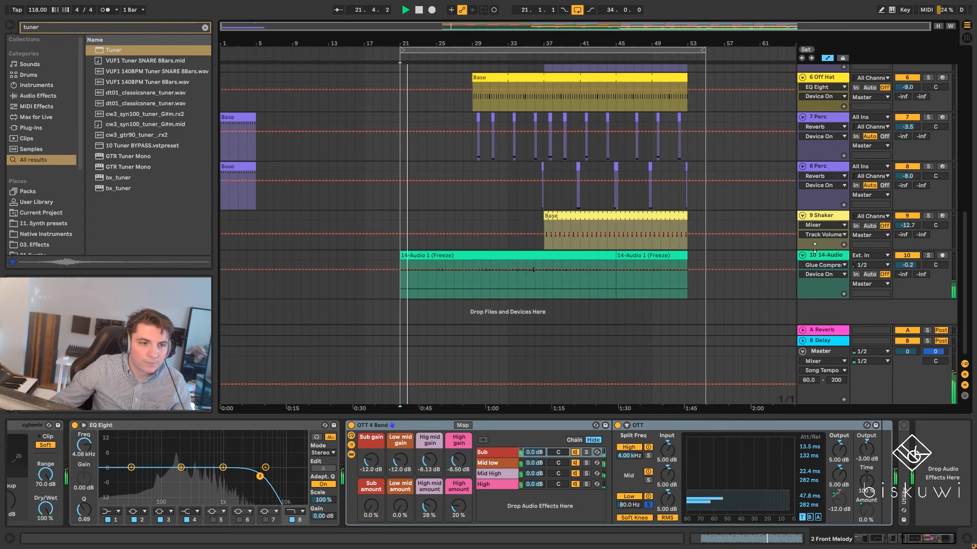
pyautogui.scroll(10, 844, 256)
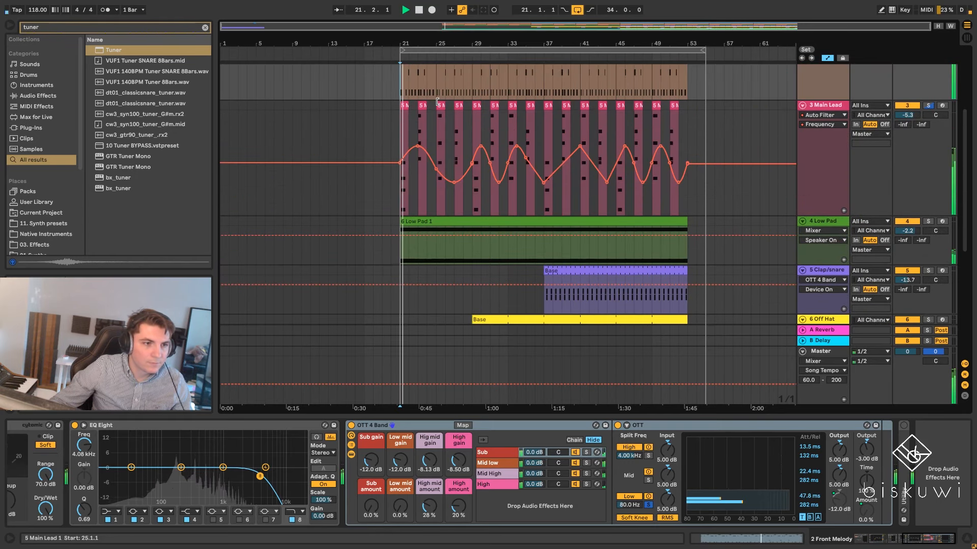
# - Display the Serum x64 Macro 1 automation lane on 3 Main Lead during playback and show the track's devices
pyautogui.scroll(4, 560, 137)
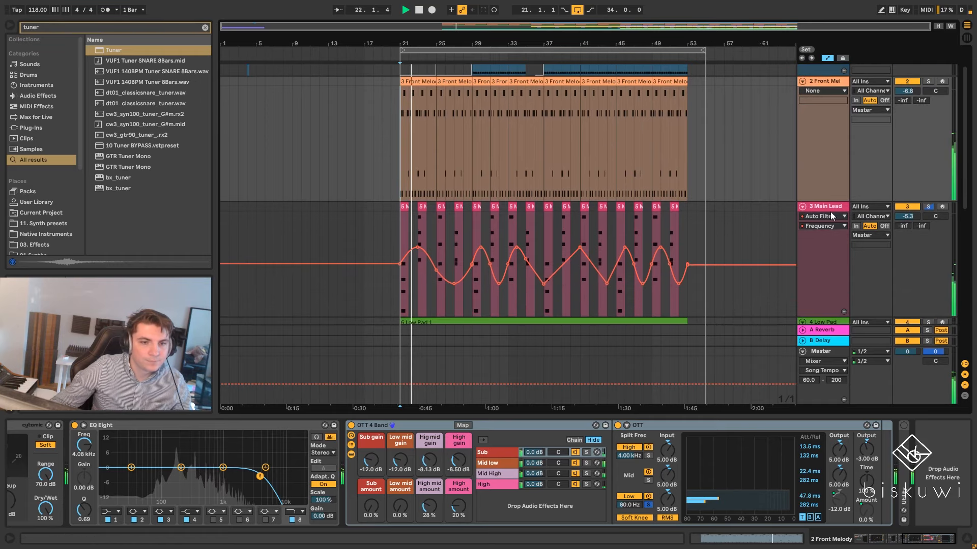
pyautogui.scroll(-2, 822, 211)
pyautogui.click(829, 178)
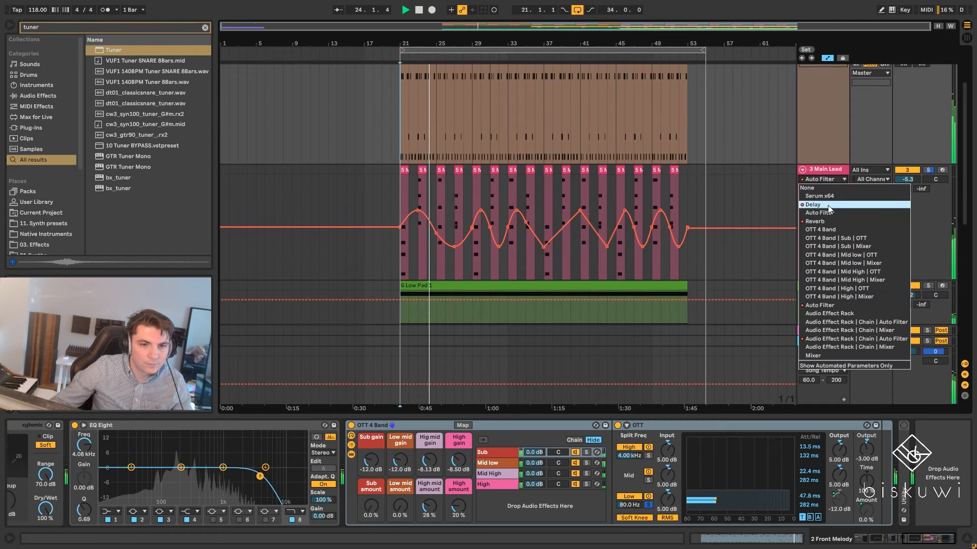
pyautogui.click(824, 197)
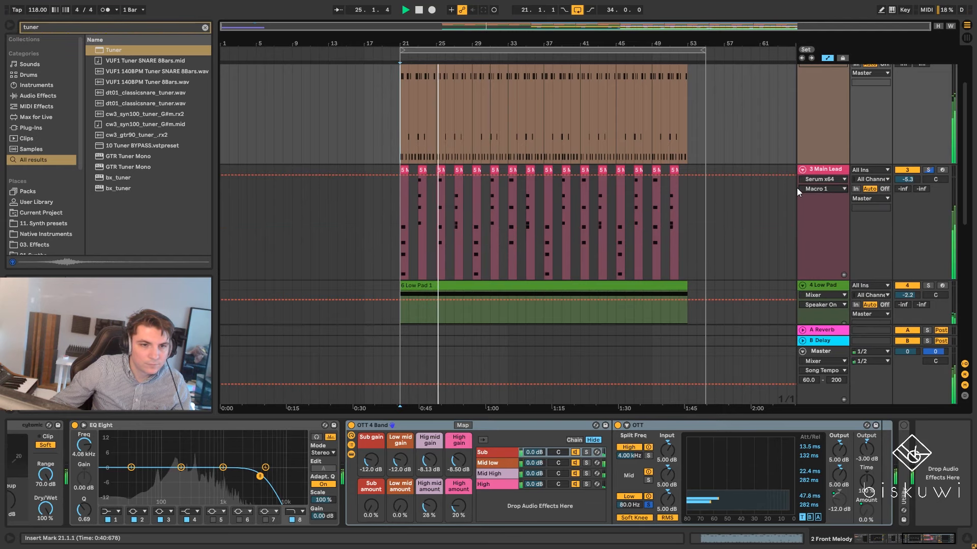
pyautogui.click(831, 171)
# - Display the Delay's Dry/Wet automation on the 3 Main Lead track
pyautogui.scroll(1, 837, 178)
pyautogui.click(836, 198)
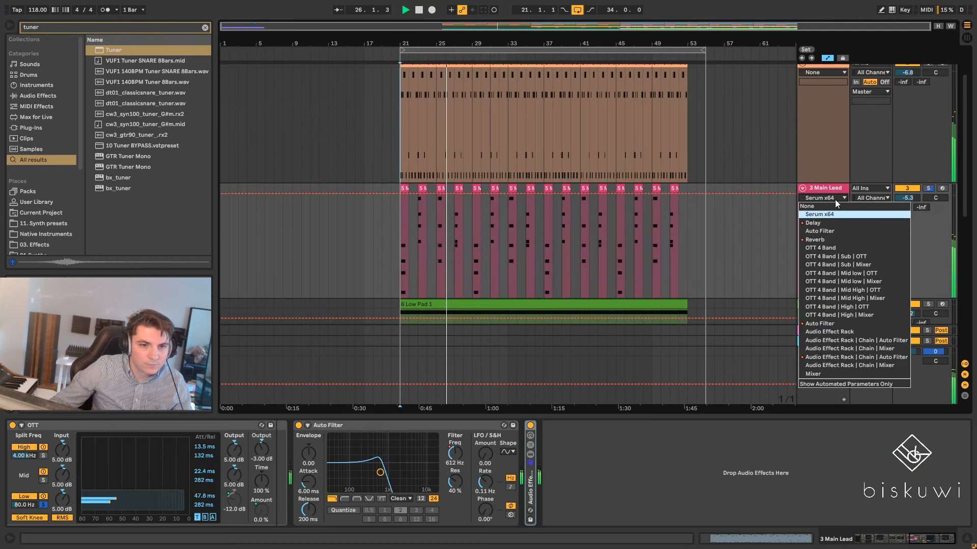
pyautogui.click(838, 222)
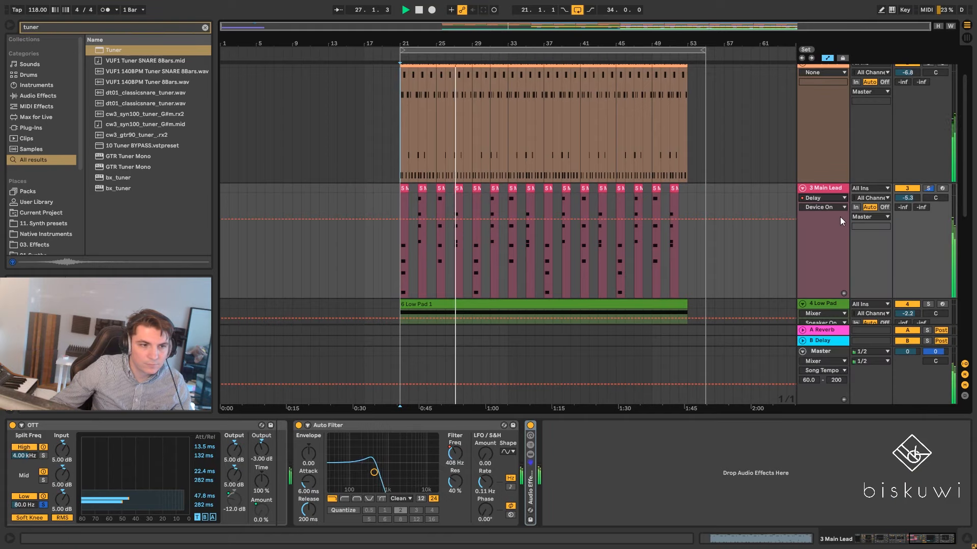
pyautogui.click(837, 207)
pyautogui.click(826, 375)
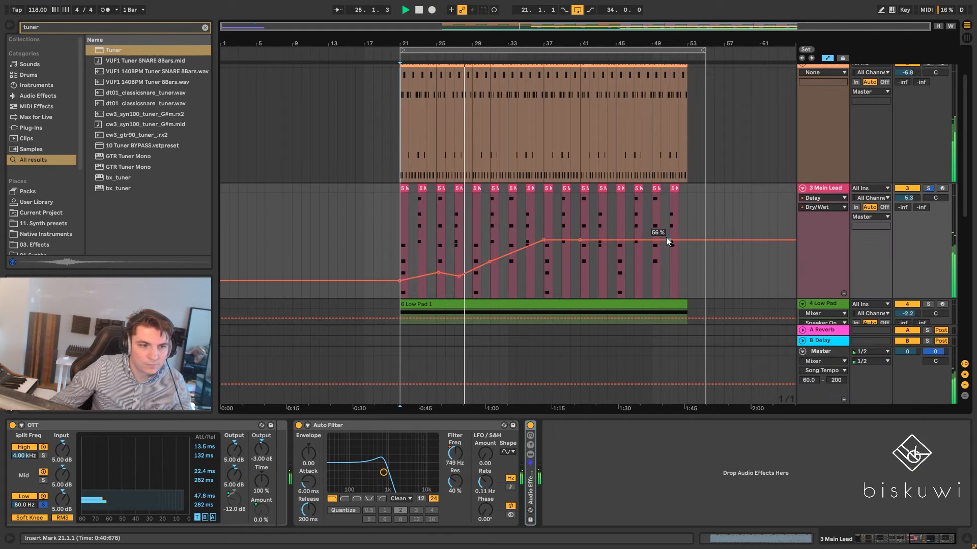
# - Display the Reverb's DecayTime automation on the 3 Main Lead track during playback
pyautogui.click(822, 199)
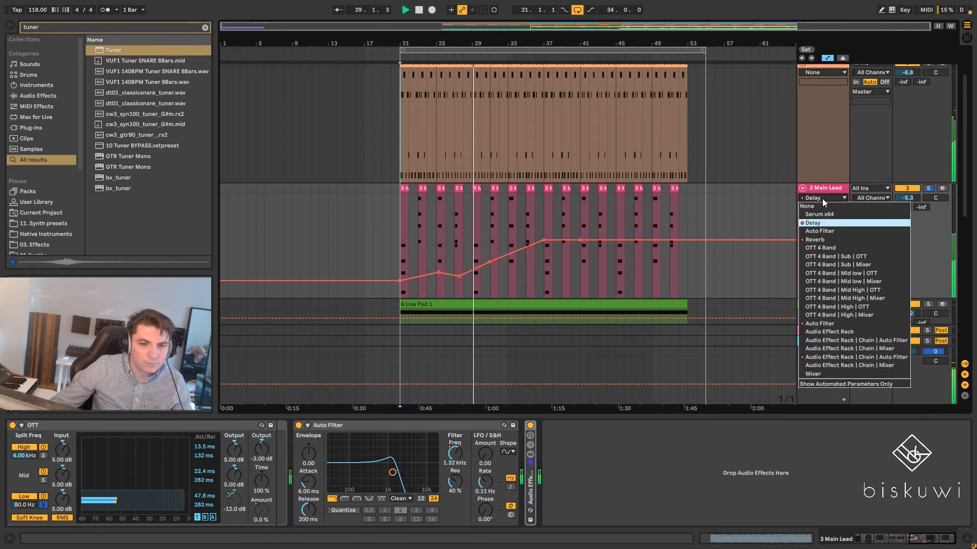
pyautogui.click(822, 237)
pyautogui.click(818, 207)
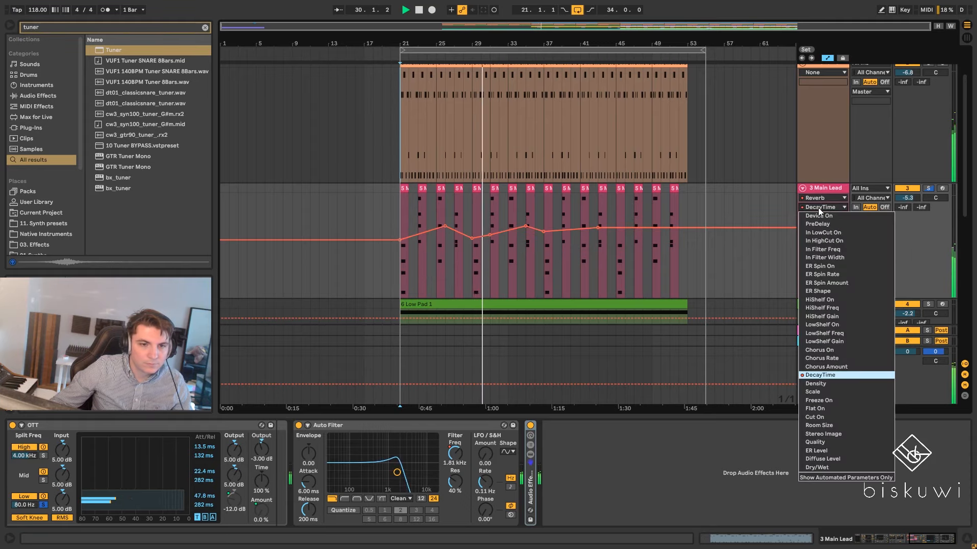
pyautogui.click(818, 207)
# - Display the Frequency automation of 3 Main Lead's standalone Auto Filter, followed by that of the automated Auto Filter in its Audio Effect Rack chain
pyautogui.click(821, 198)
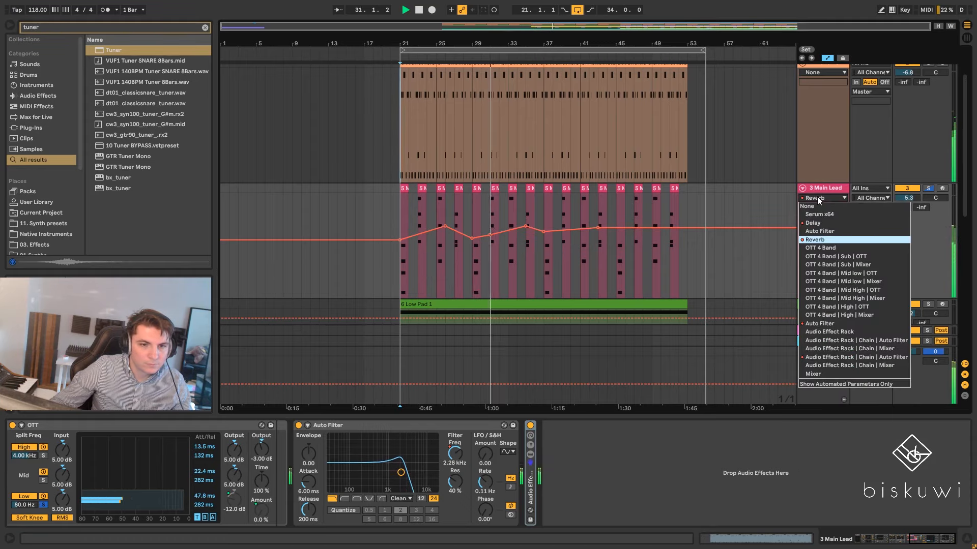
pyautogui.click(832, 323)
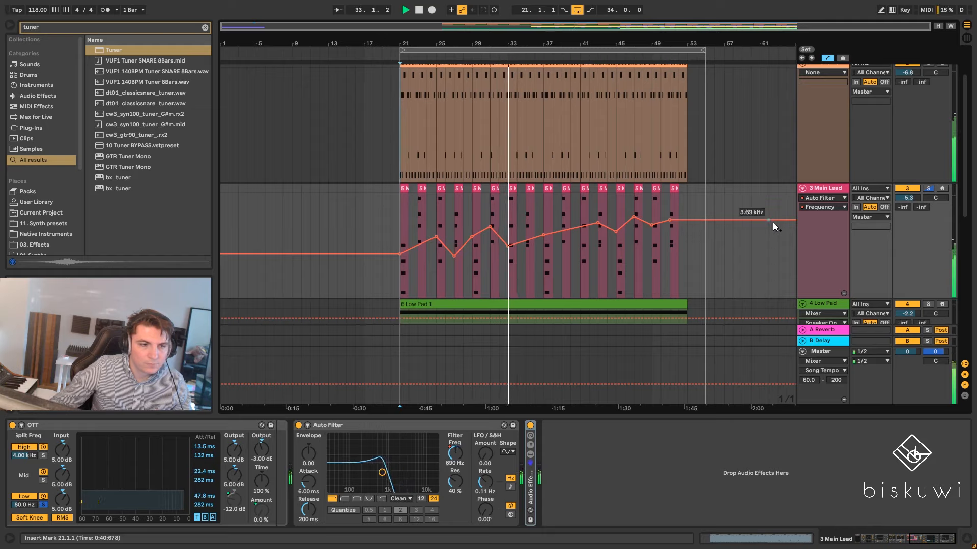
pyautogui.click(820, 197)
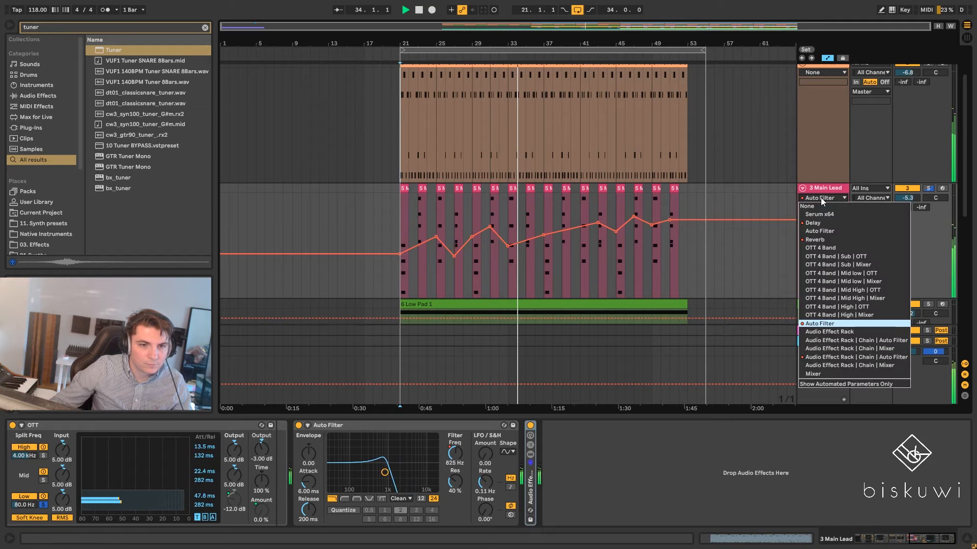
pyautogui.click(820, 338)
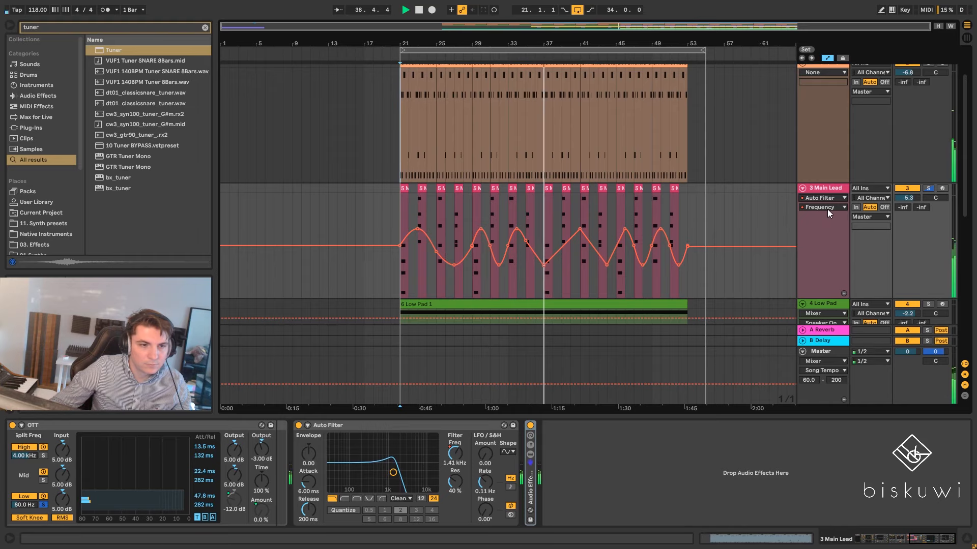
# - Display the Utility's Gain automation on the 2 Front Melody track
pyautogui.scroll(3, 814, 188)
pyautogui.click(824, 128)
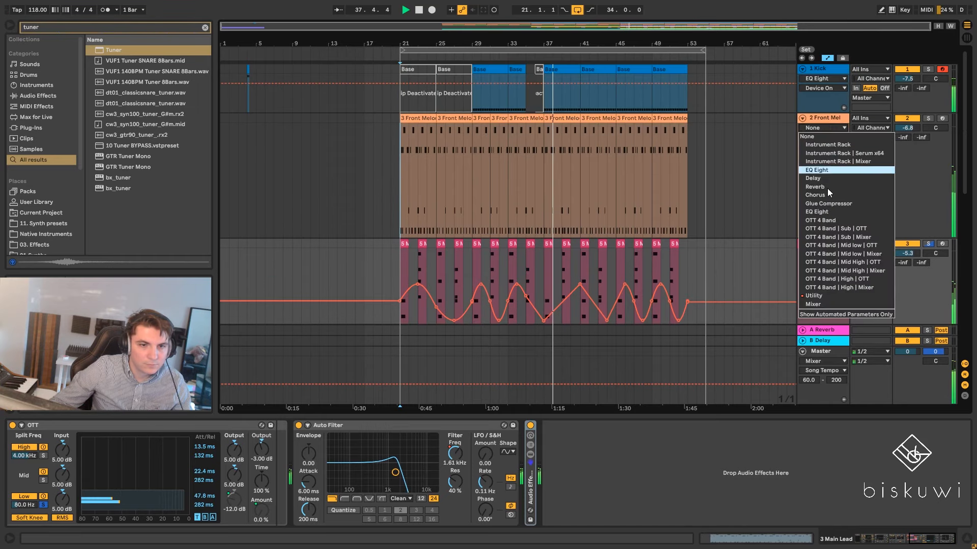
pyautogui.click(821, 190)
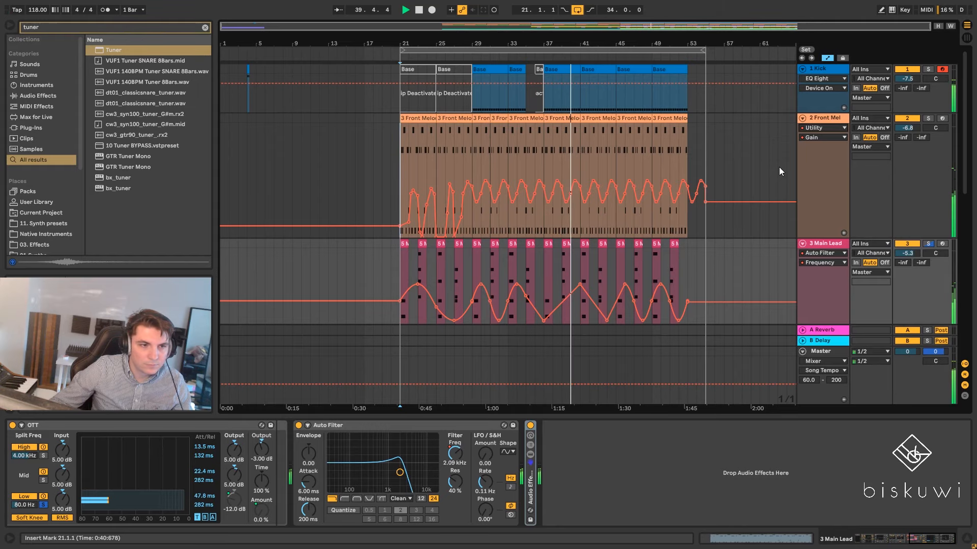
# - Lower the 1 Kick track's volume to -8.5 dB while the full mix plays
pyautogui.scroll(-5, 779, 166)
pyautogui.scroll(-4, 779, 167)
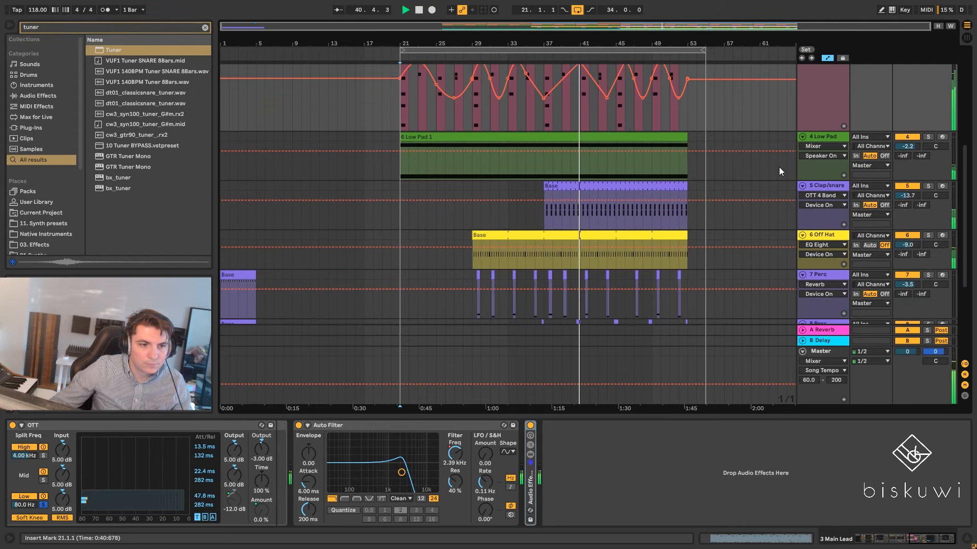
pyautogui.scroll(-2, 780, 167)
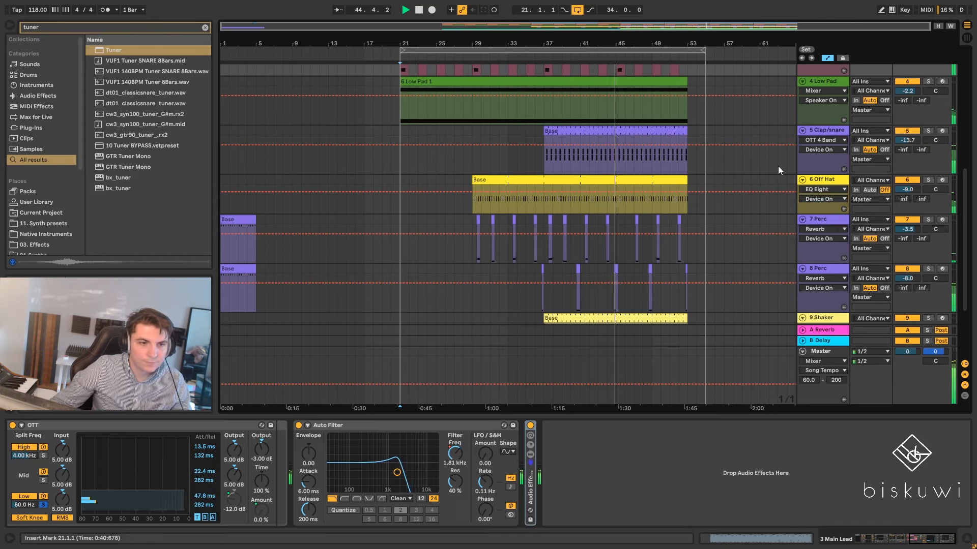
pyautogui.scroll(-3, 777, 166)
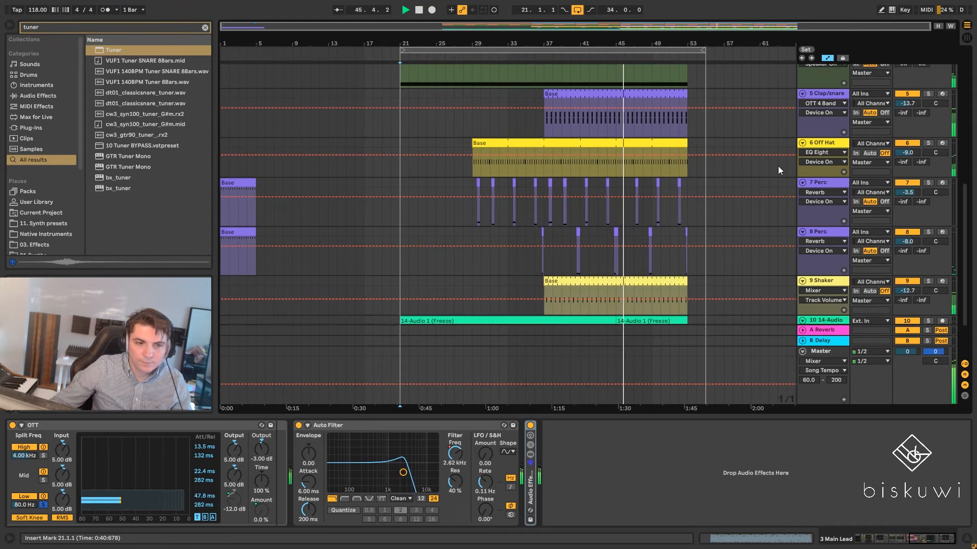
pyautogui.scroll(10, 777, 166)
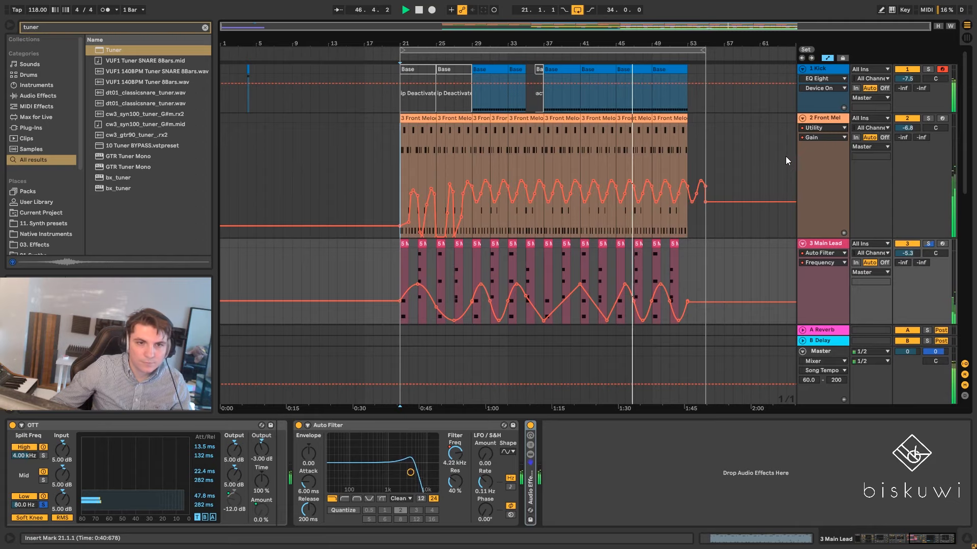
pyautogui.moveTo(903, 79); pyautogui.dragTo(904, 85)
pyautogui.scroll(-6, 794, 149)
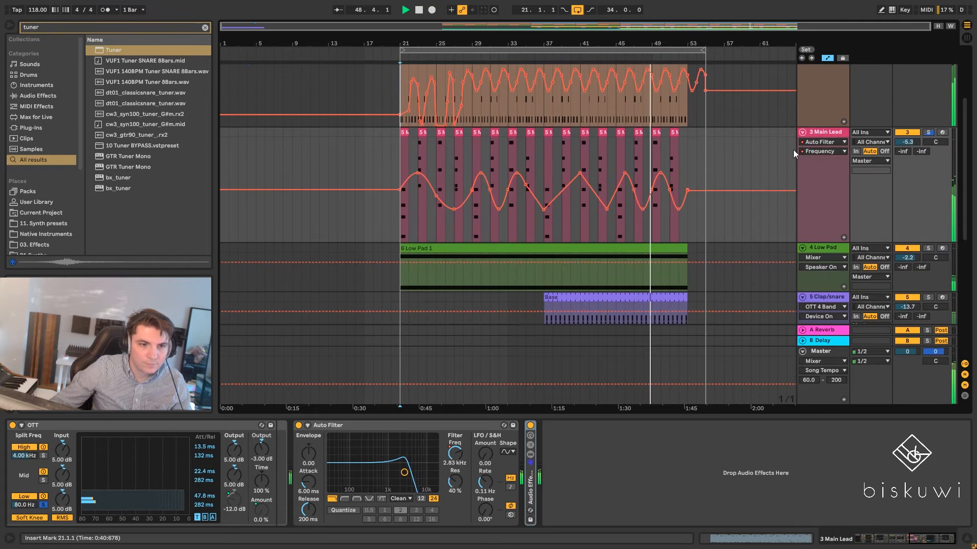
pyautogui.scroll(-8, 792, 149)
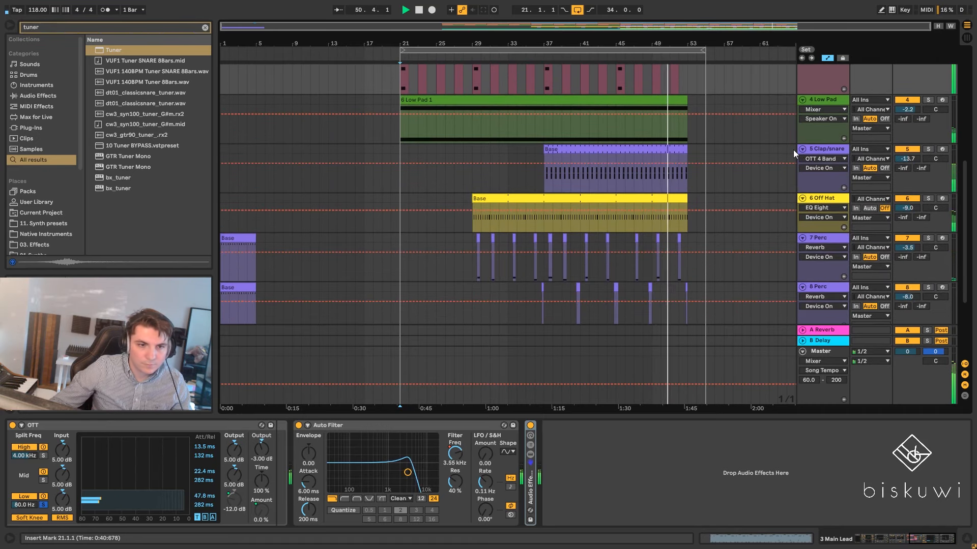
pyautogui.scroll(2, 792, 149)
pyautogui.scroll(8, 793, 149)
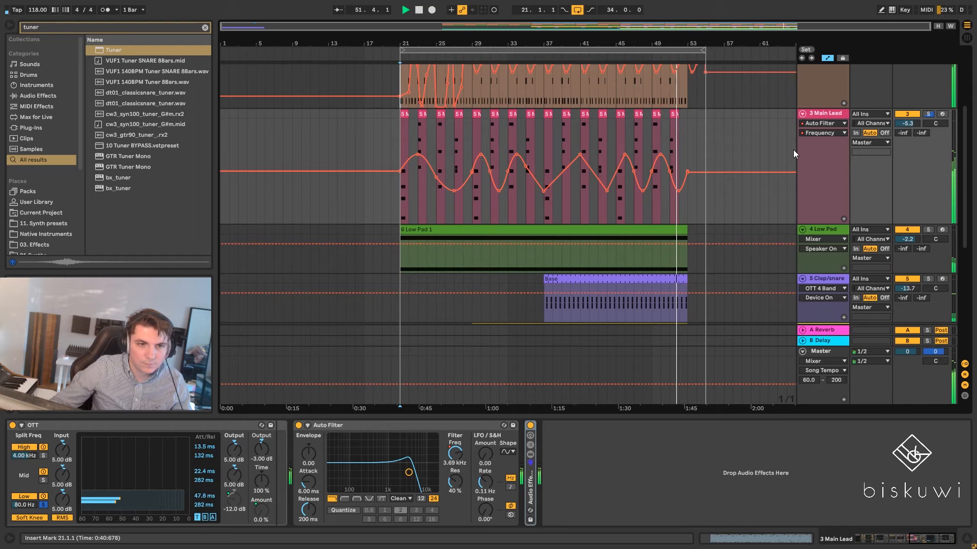
pyautogui.scroll(1, 792, 150)
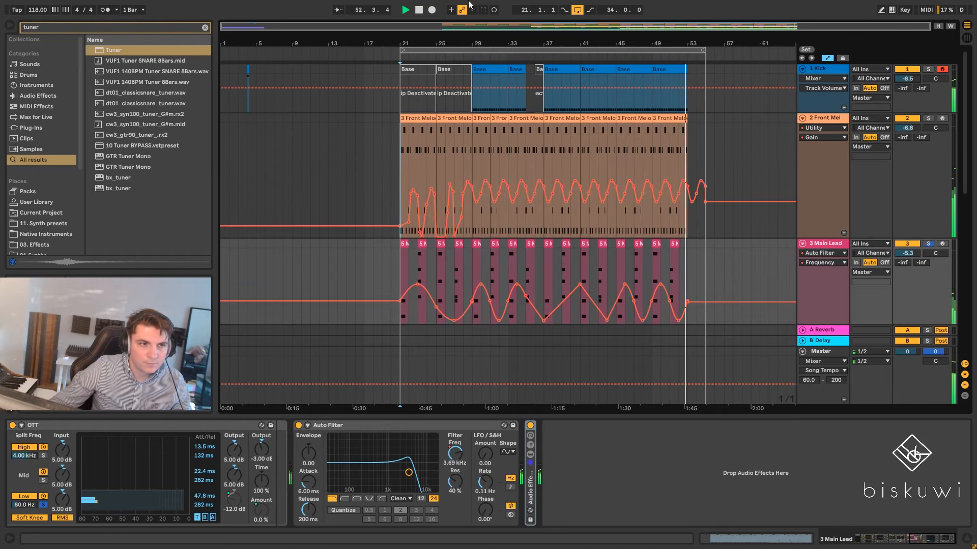